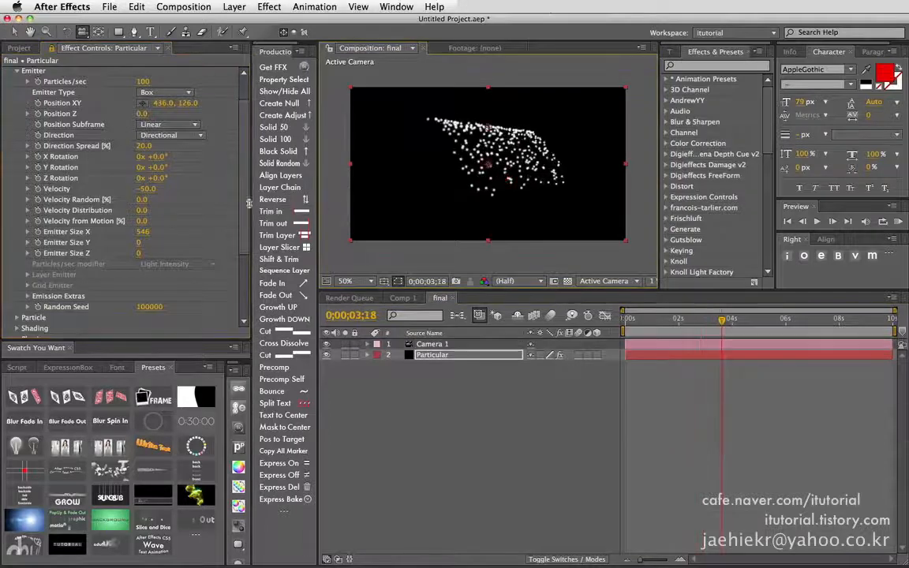
Step: Set the Particular effect's particle Life to 5 seconds
click(18, 317)
scroll(79, 237, down, 5)
click(142, 128)
text(5)
key(Return)
drag(722, 319, 672, 321)
Step: Create a blue solid named "floor" and make it a 3D layer
click(234, 6)
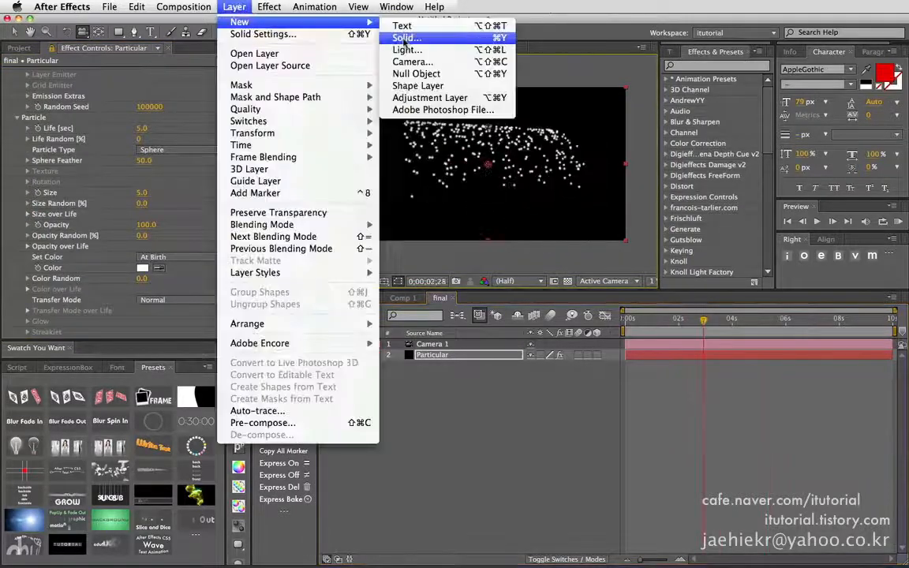
click(406, 39)
text(floor)
click(382, 354)
click(120, 99)
click(286, 97)
click(493, 389)
click(596, 343)
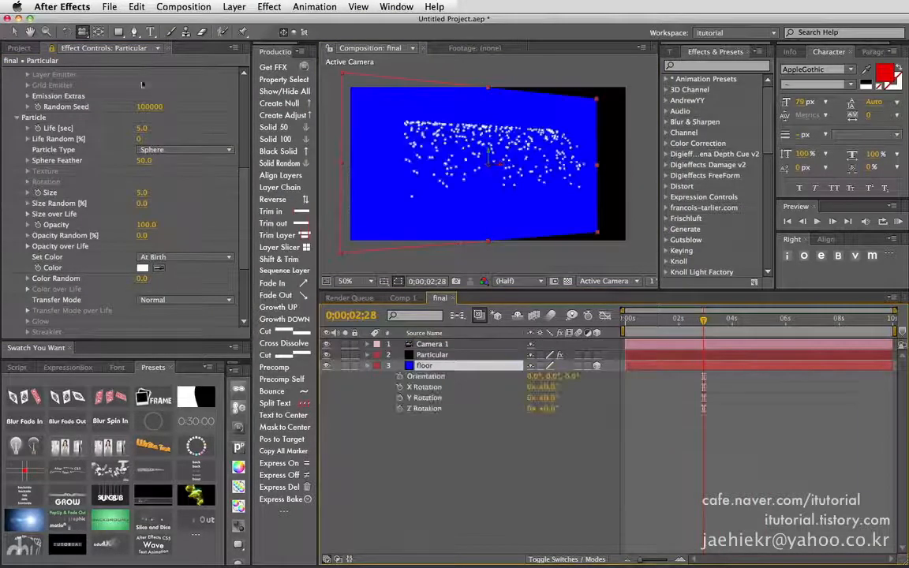
Step: Tilt the floor layer to an X Rotation of -68° so it lies beneath the particles
key(w)
key(c)
mouse_move(503, 194)
mouse_down()
mouse_move(505, 186)
mouse_move(537, 208)
mouse_move(502, 200)
mouse_up()
key(w)
key(c)
Step: Set Particular's Physics Model to Bounce and assign the floor layer as its Floor Layer
scroll(119, 252, down, 5)
click(156, 247)
click(164, 270)
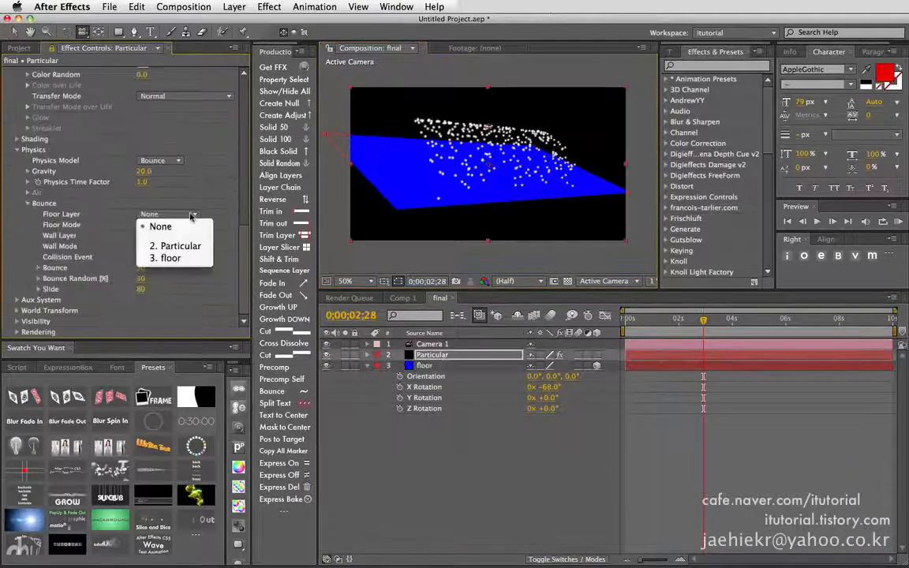
click(169, 261)
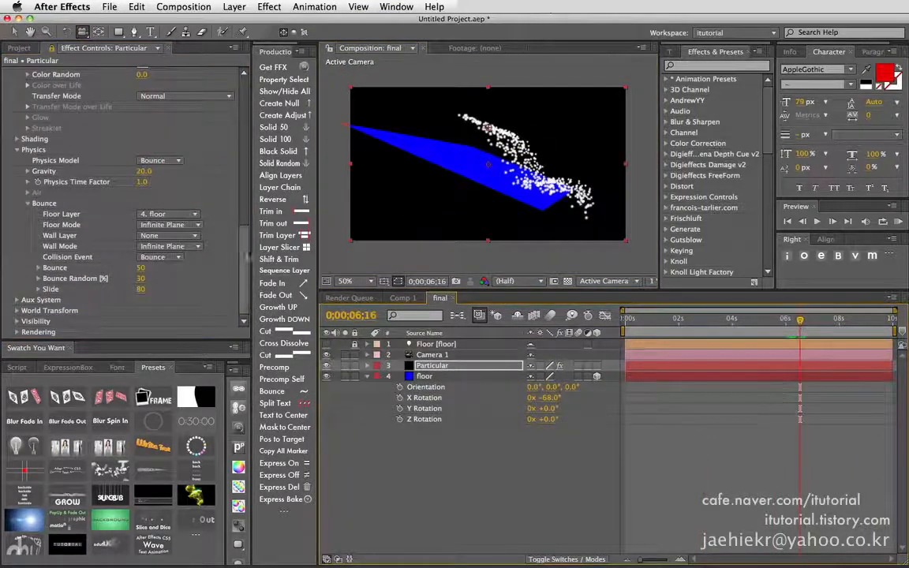
Step: Set the particle Life to 7 seconds and have the Aux System emit Same as Main particles at bounce events
scroll(119, 197, up, 10)
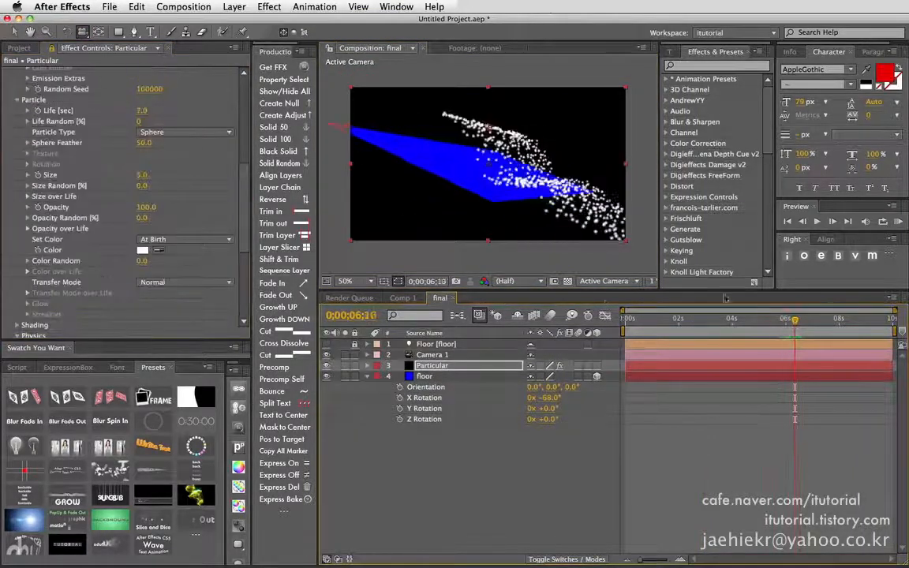
scroll(118, 198, down, 5)
click(182, 280)
click(163, 365)
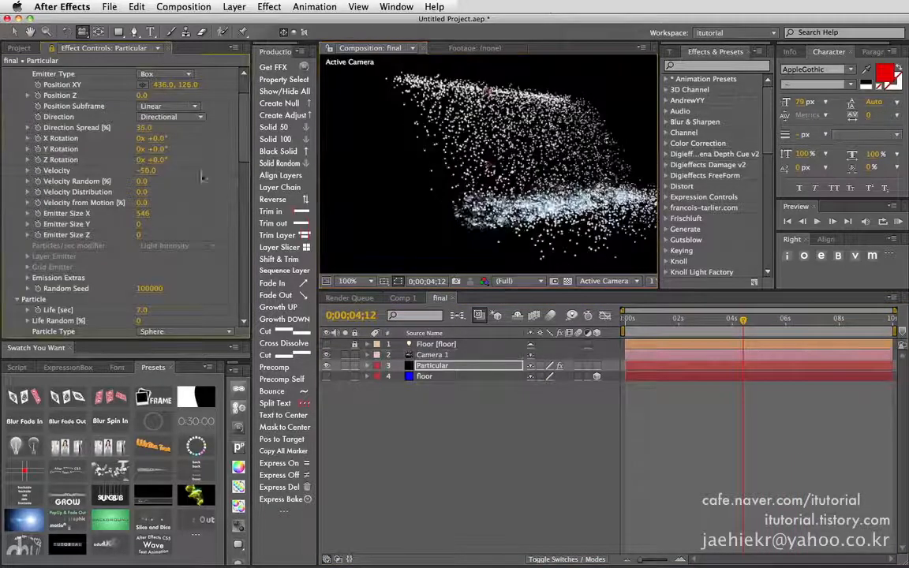
Step: Set Velocity Random to 50, particle Size to 1.5 and Size Random to 30, and taper the Size over Life curve toward death
scroll(186, 166, down, 2)
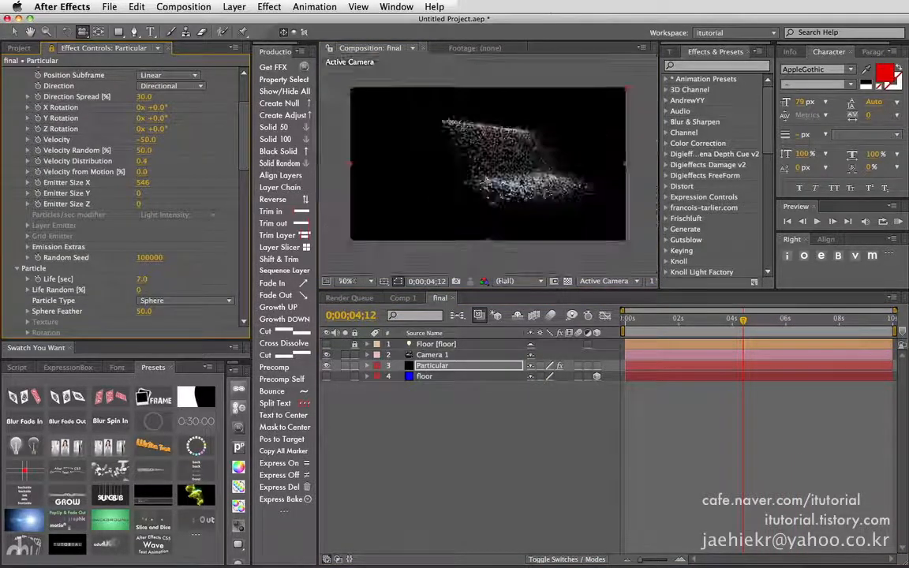
scroll(142, 166, down, 2)
click(146, 140)
scroll(30, 172, down, 5)
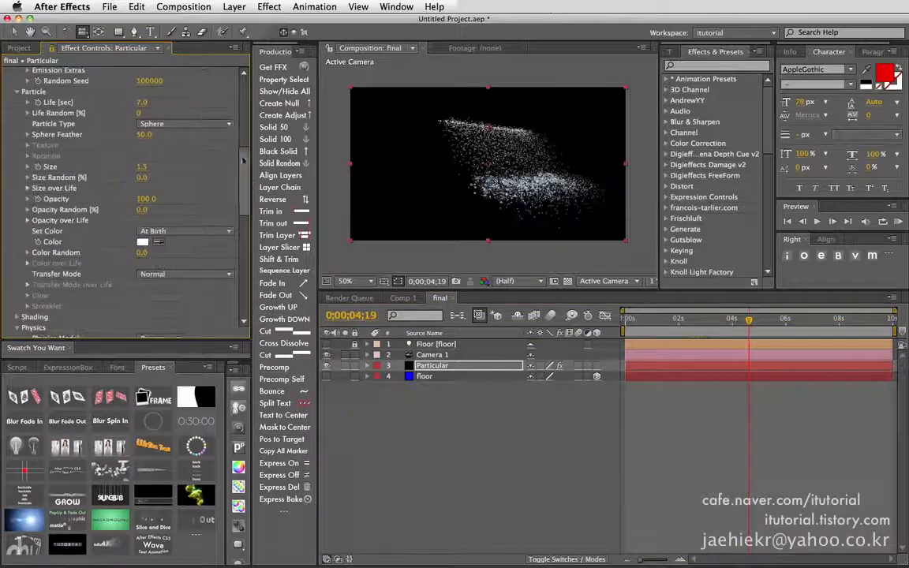
click(28, 179)
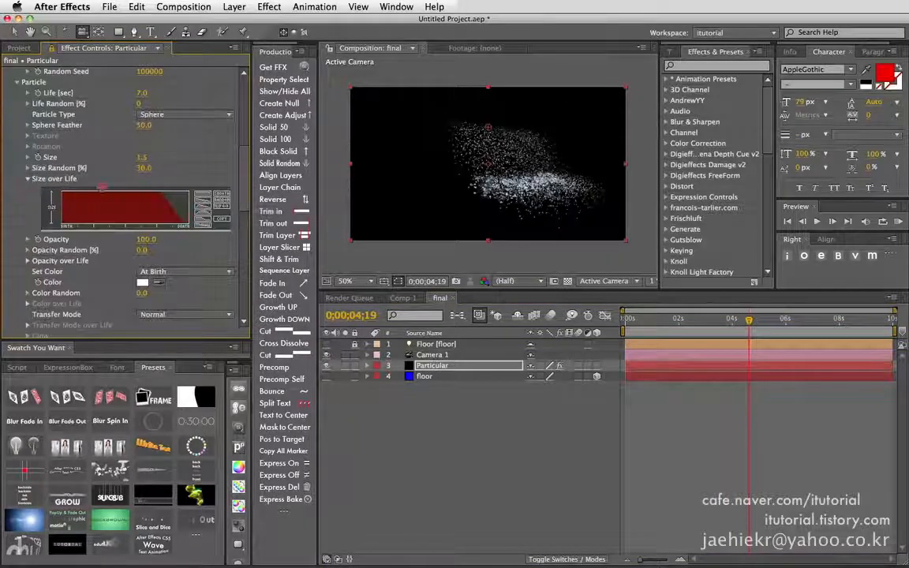
scroll(165, 134, up, 3)
Step: Turn on Particular's motion blur and set the particle Life to 6 seconds with a Sphere Feather of 10
scroll(118, 197, down, 10)
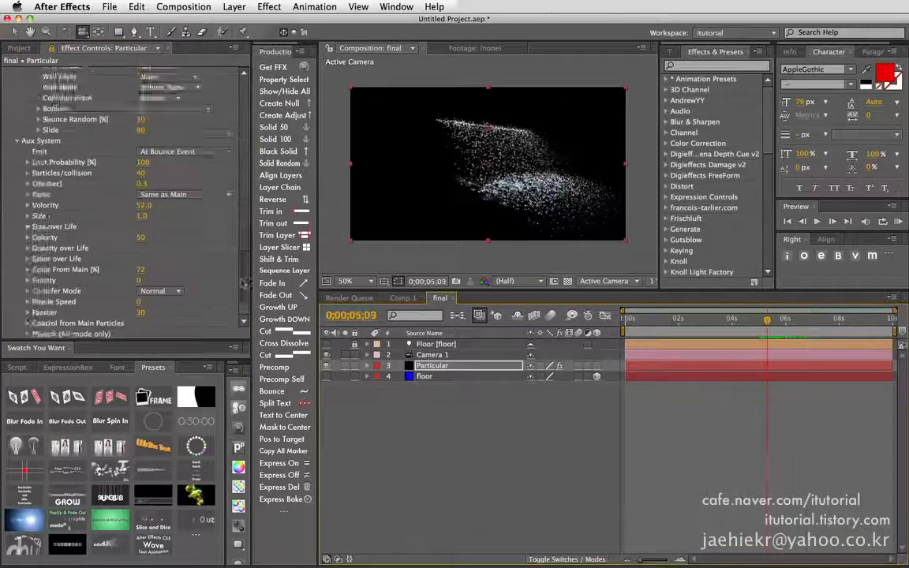
click(185, 290)
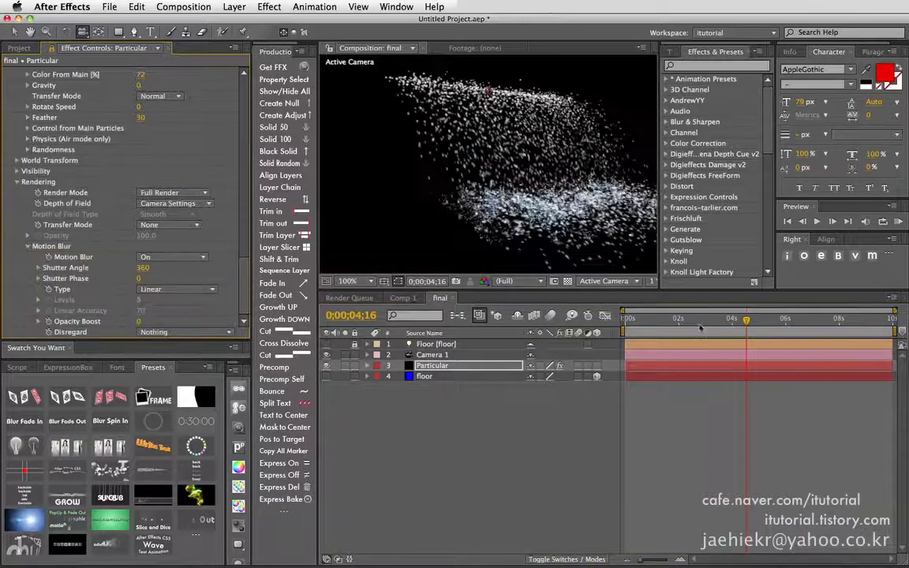
scroll(144, 181, up, 8)
click(750, 319)
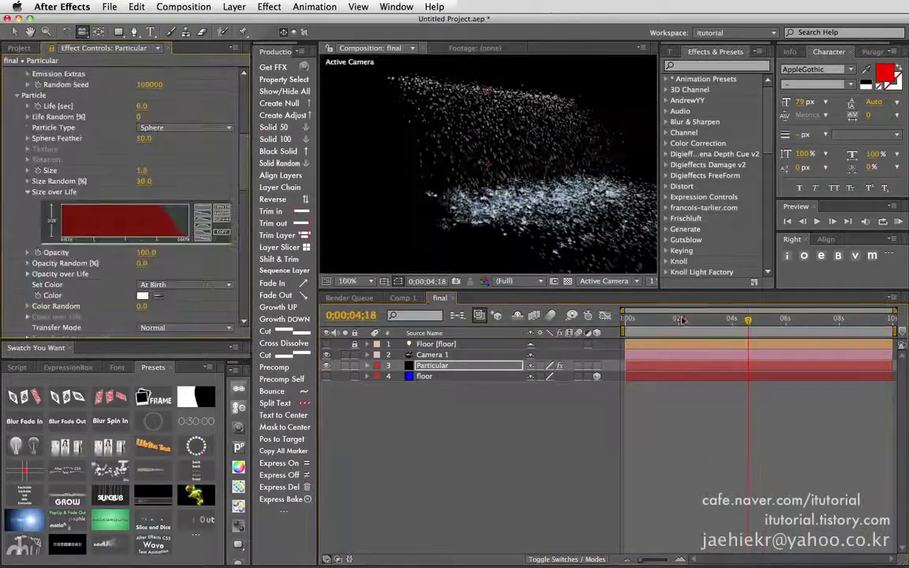
Step: Set the Aux System's Life to 0.7 seconds and Particles/collision to 30, and fade its Opacity over Life toward death
click(239, 247)
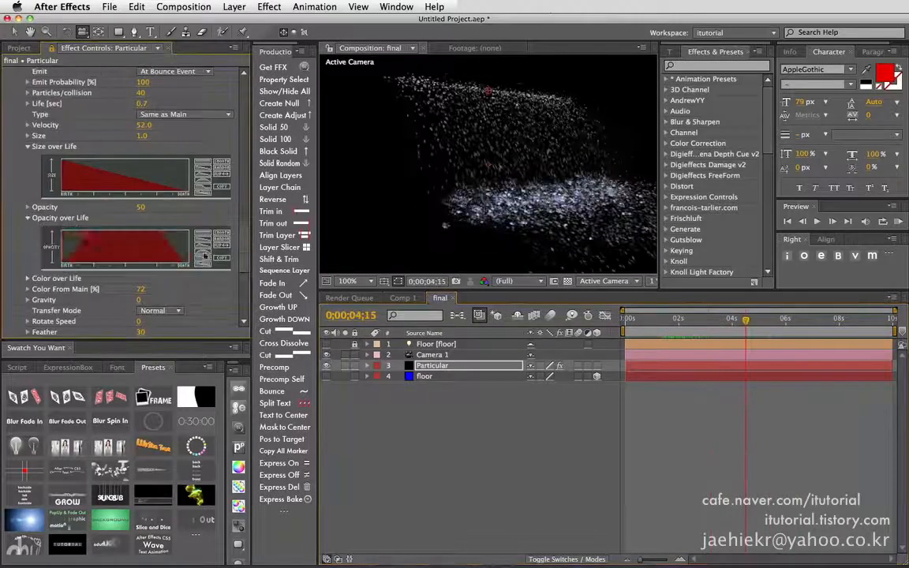
click(727, 320)
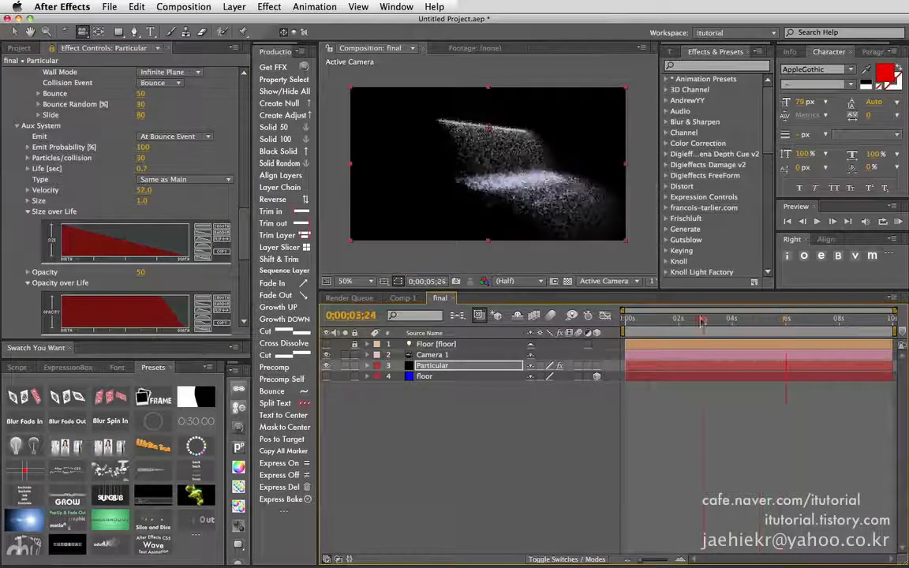
click(702, 320)
drag(454, 141, 439, 119)
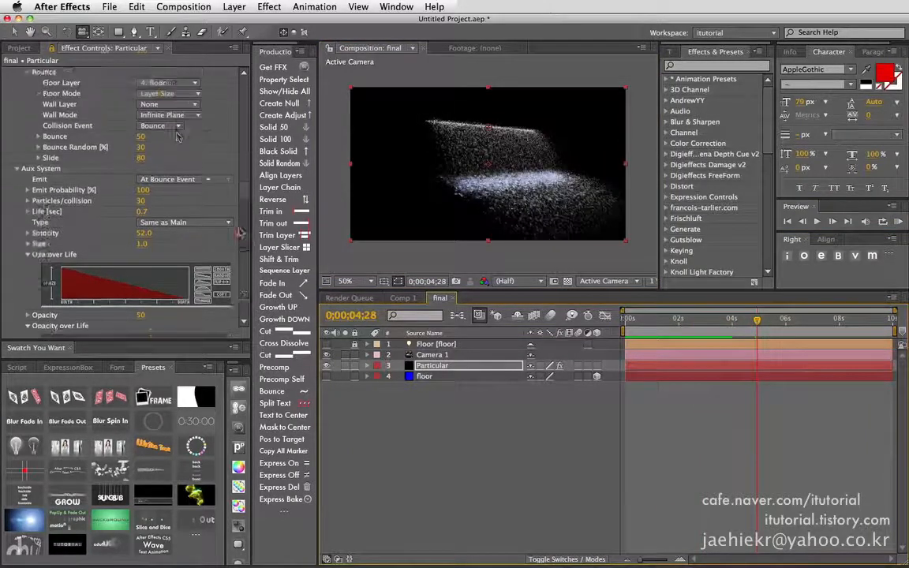
Step: Set the bounce Floor Mode to Layer Size and the physics Gravity to 25
click(162, 220)
click(146, 266)
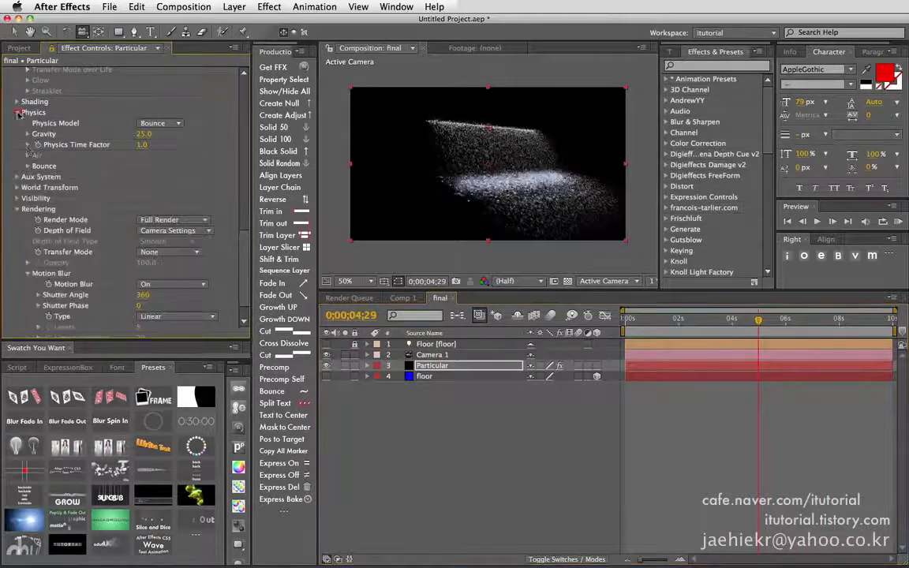
click(765, 320)
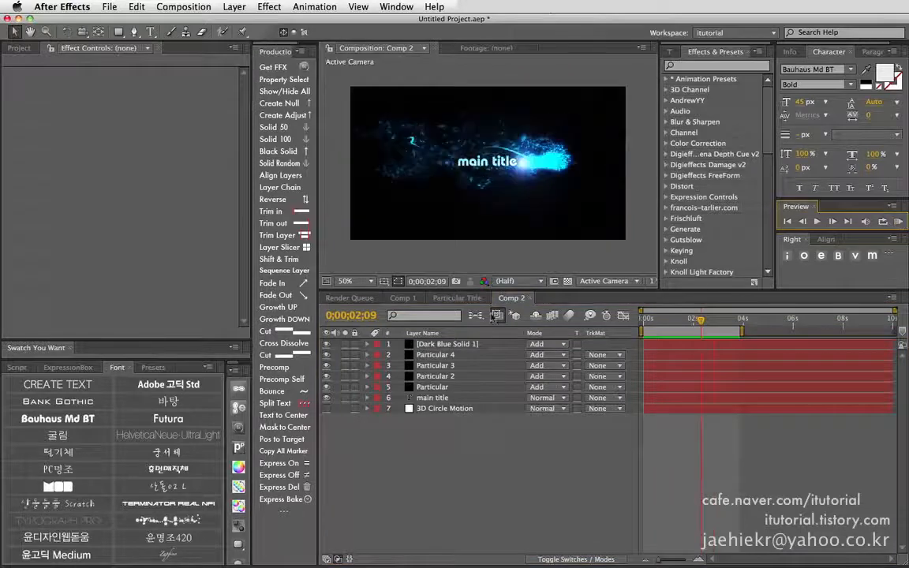
Step: Close the current project without saving and create a new composition named Comp 1
click(109, 6)
click(136, 103)
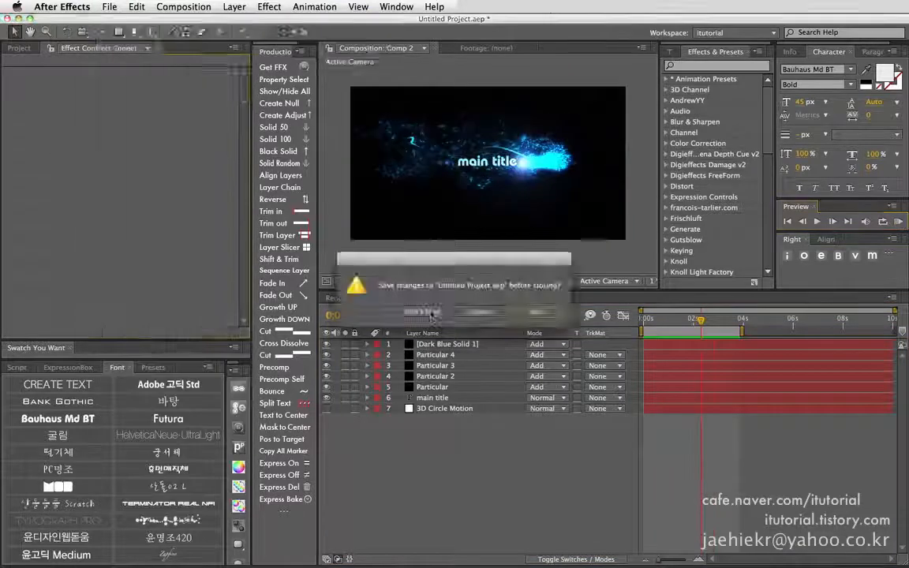
click(428, 313)
key(super+n)
key(Return)
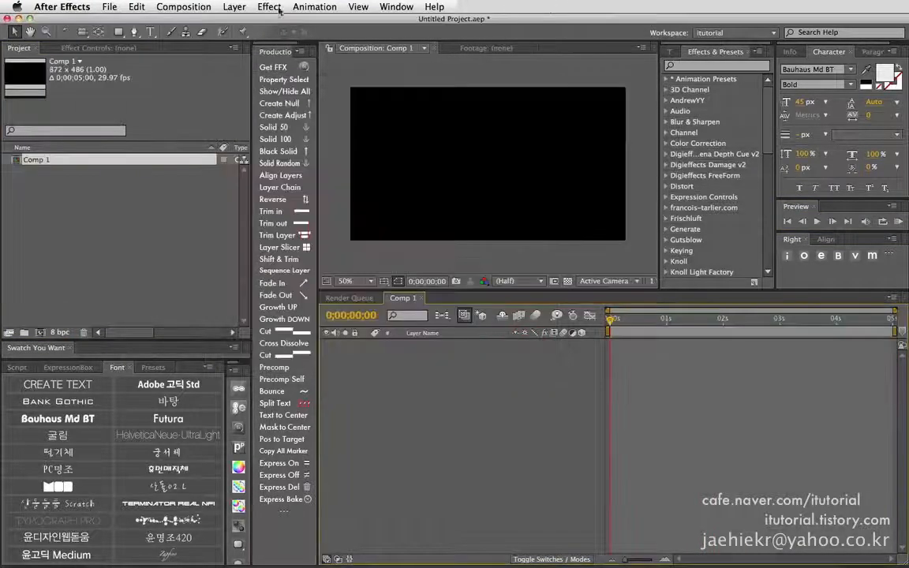
Step: Add a solid named "pp" with the Particular effect, then hide the layer
key(ctrl+y)
key(Return)
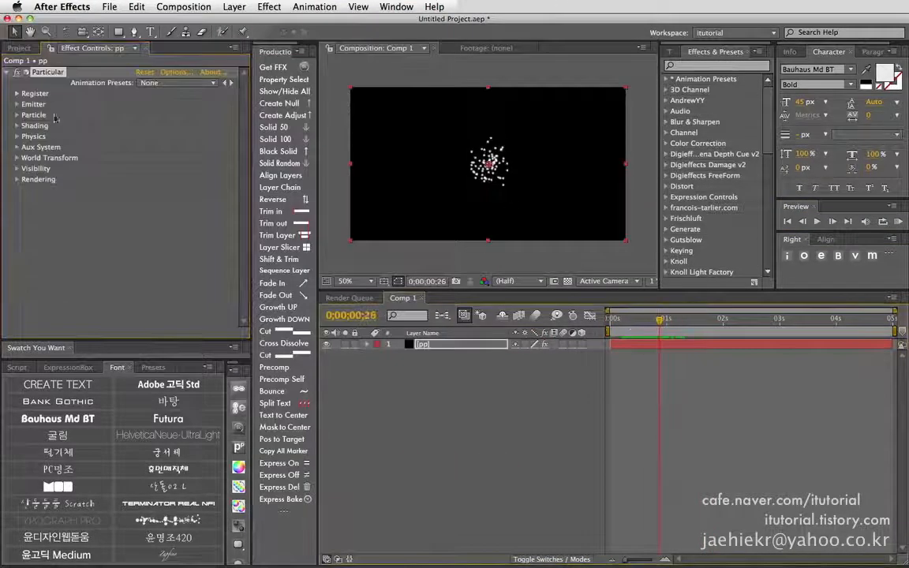
click(17, 104)
click(17, 96)
click(395, 410)
click(327, 344)
Step: Create a null object named "pp controls", make it 3D, and add an expression to its Position
click(234, 7)
mouse_move(239, 22)
click(408, 73)
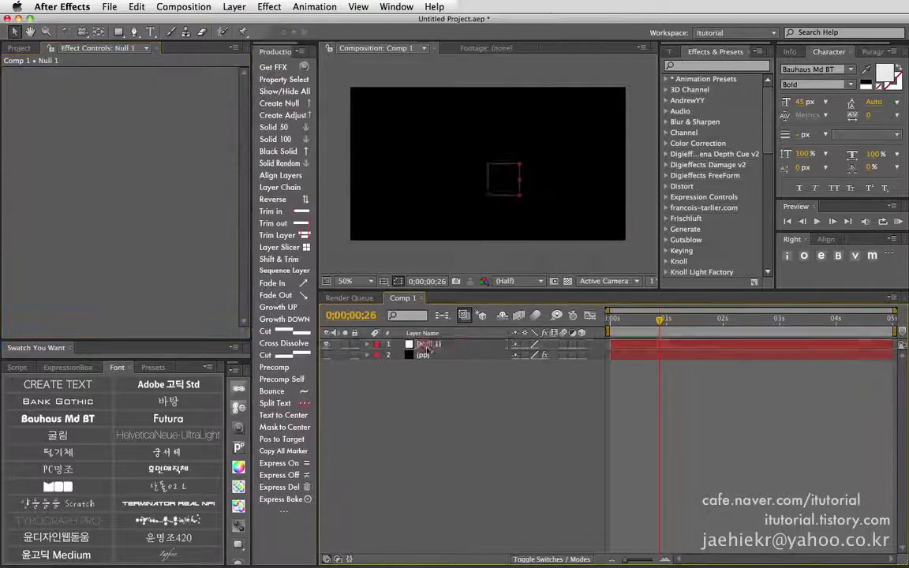
text(pp controls)
key(Return)
key(p)
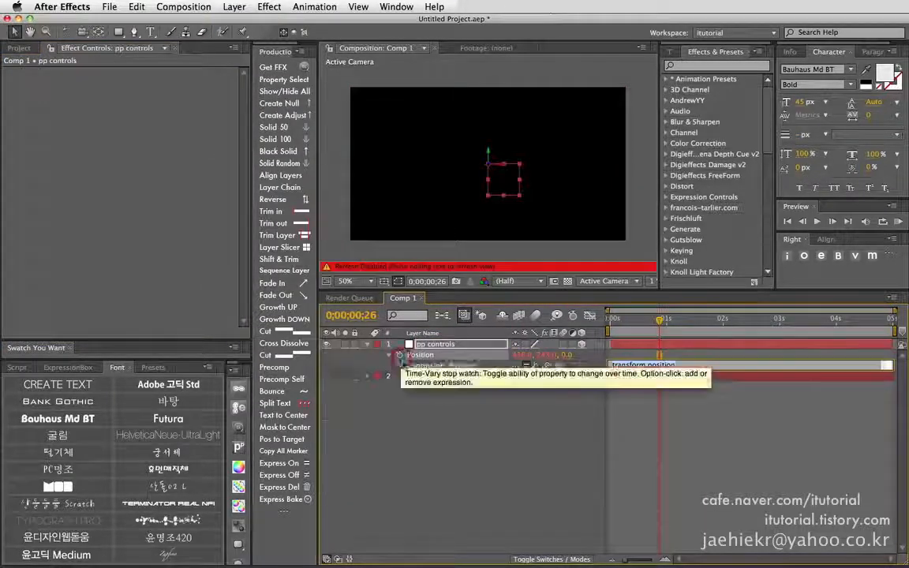
alt+click(400, 355)
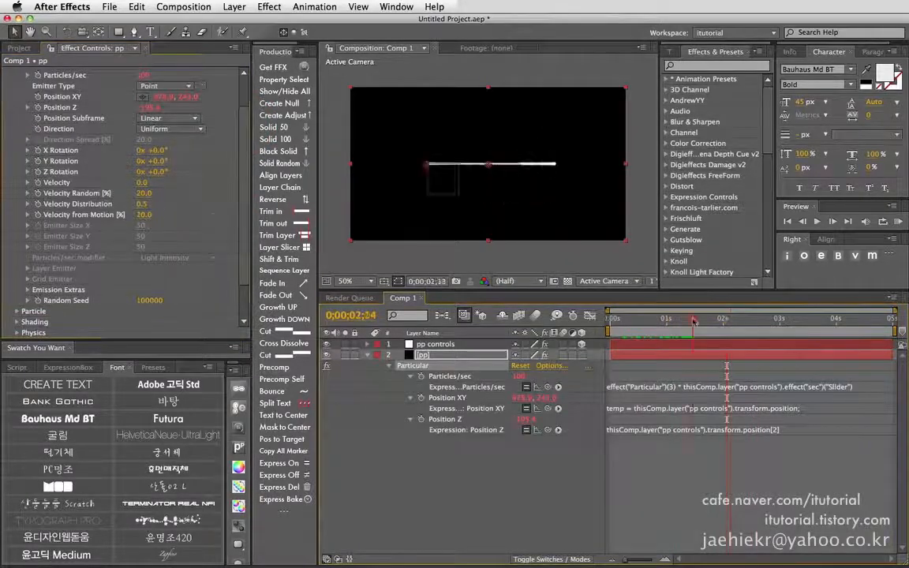
Step: Set the particle Size in the pp layer's Particular effect to 1
drag(693, 321, 731, 321)
drag(244, 175, 240, 226)
click(17, 268)
click(145, 177)
text(1)
key(Return)
Step: Set the Air physics Turbulence Field's Affect Position to 210 and raise the pp layer's Particles/sec to 400
click(17, 282)
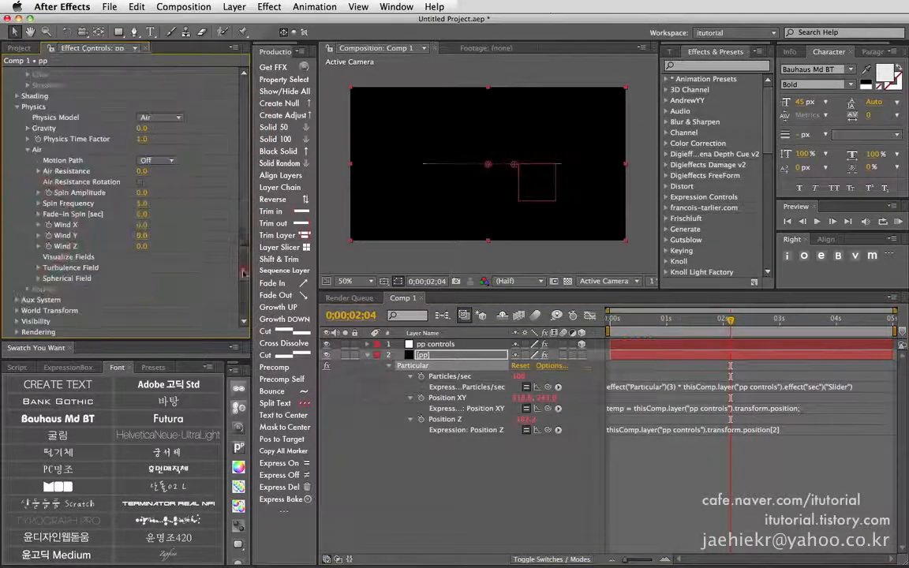
drag(244, 273, 244, 287)
click(38, 168)
click(522, 376)
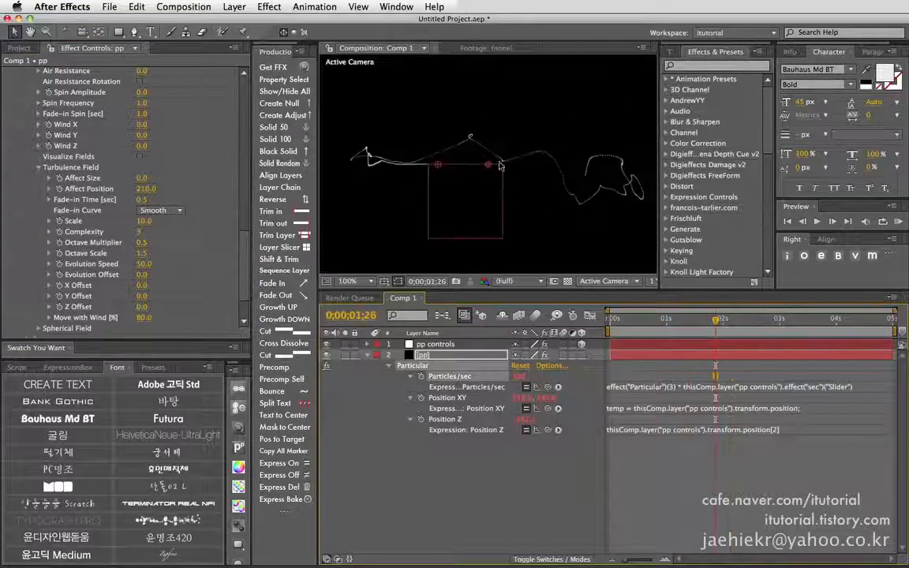
Step: Set the Turbulence Field's Scale to 4 and Evolution Speed to 10
scroll(197, 203, down, 2)
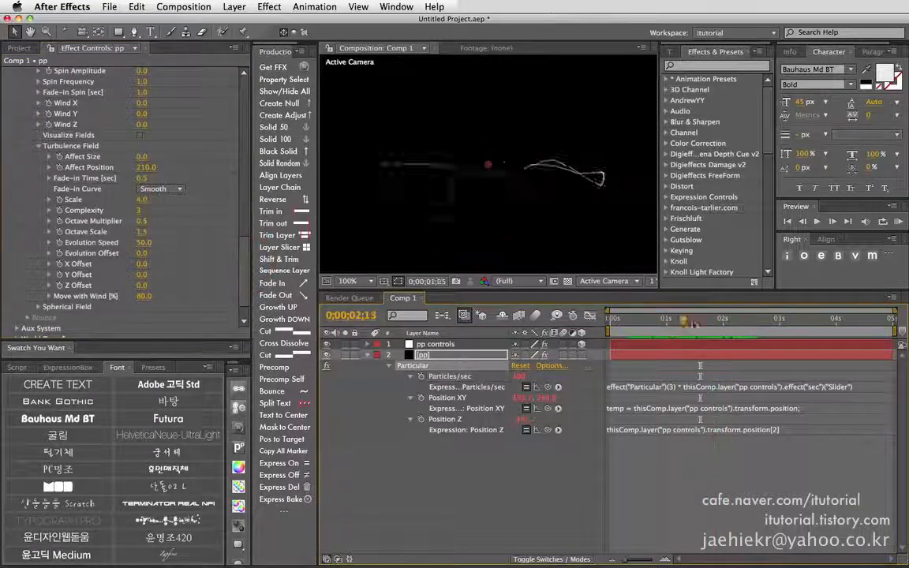
scroll(158, 225, down, 3)
click(147, 215)
text(10)
key(Return)
drag(747, 320, 720, 321)
Step: Set the Air physics Wind X to -20 and Wind Y to -30
scroll(526, 182, down, 1)
scroll(526, 182, up, 1)
scroll(162, 192, up, 5)
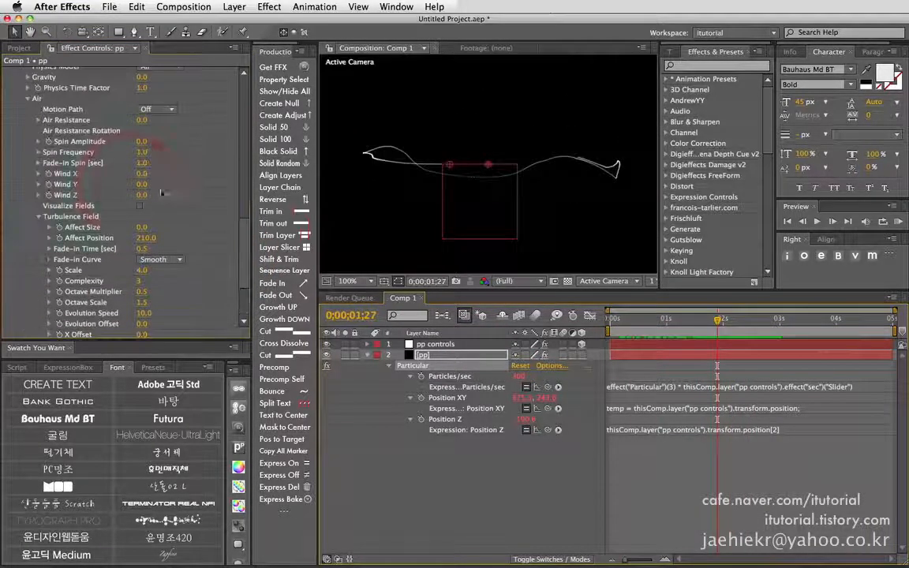
drag(141, 183, 226, 238)
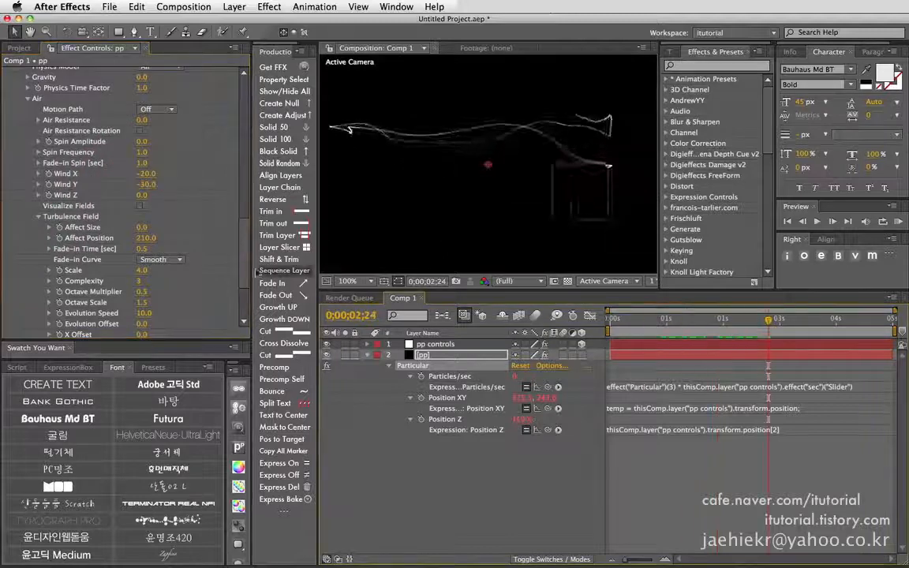
Step: Change the pp layer's particle Color to cyan
click(142, 157)
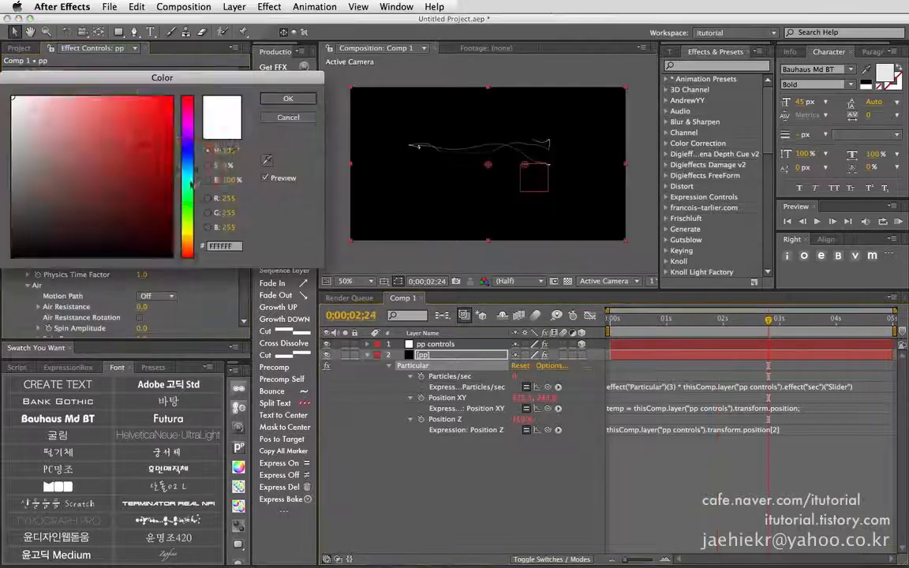
drag(188, 97, 188, 142)
click(290, 96)
scroll(126, 197, up, 5)
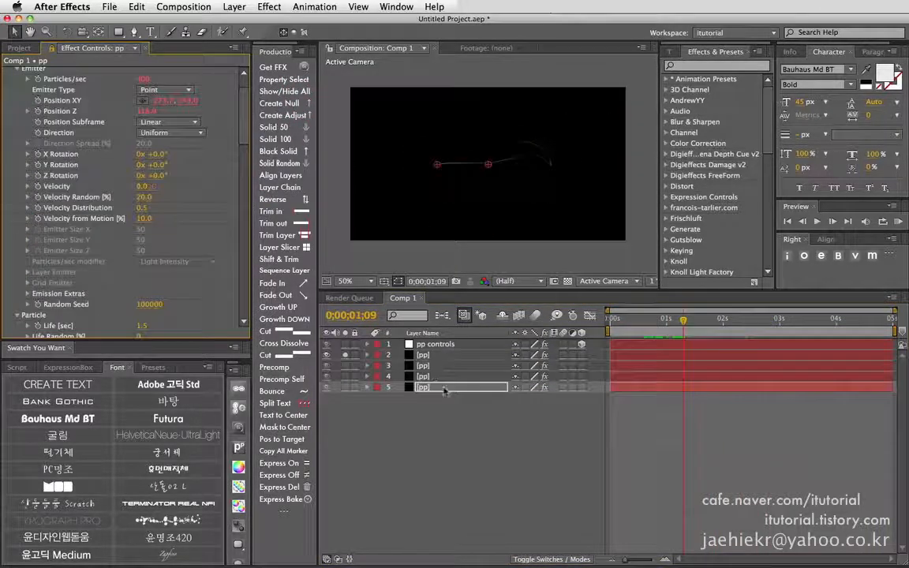
Step: Set the emitter Velocity of the soloed pp layer to 50 and turn on its Particular motion blur
click(430, 355)
scroll(126, 197, up, 5)
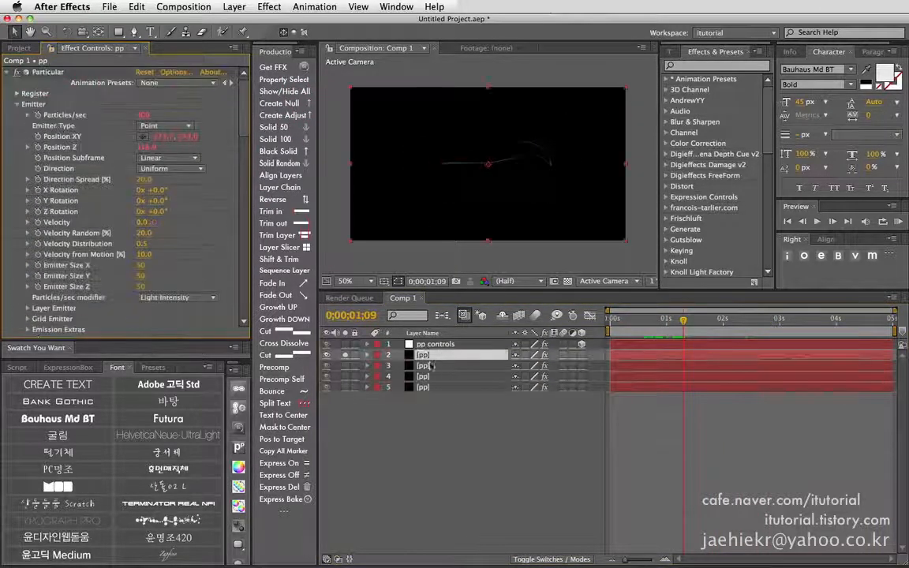
click(434, 365)
click(430, 356)
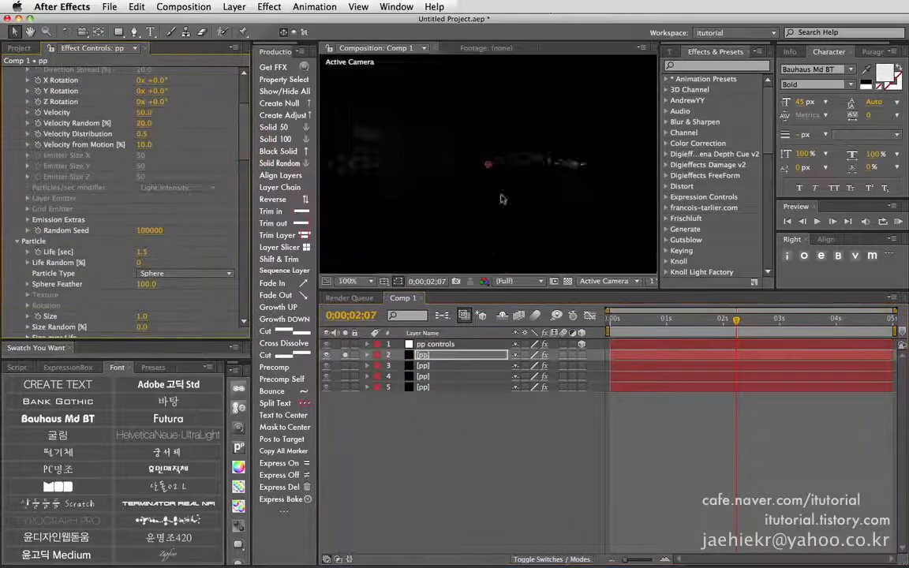
drag(670, 319, 693, 322)
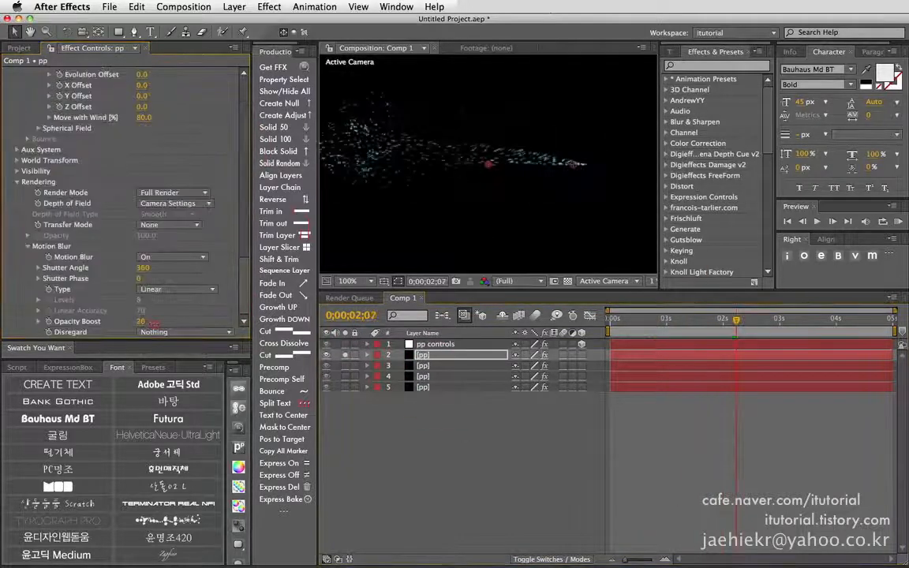
Step: Add a Glow effect to the soloed pp layer
click(269, 7)
mouse_move(288, 521)
click(470, 457)
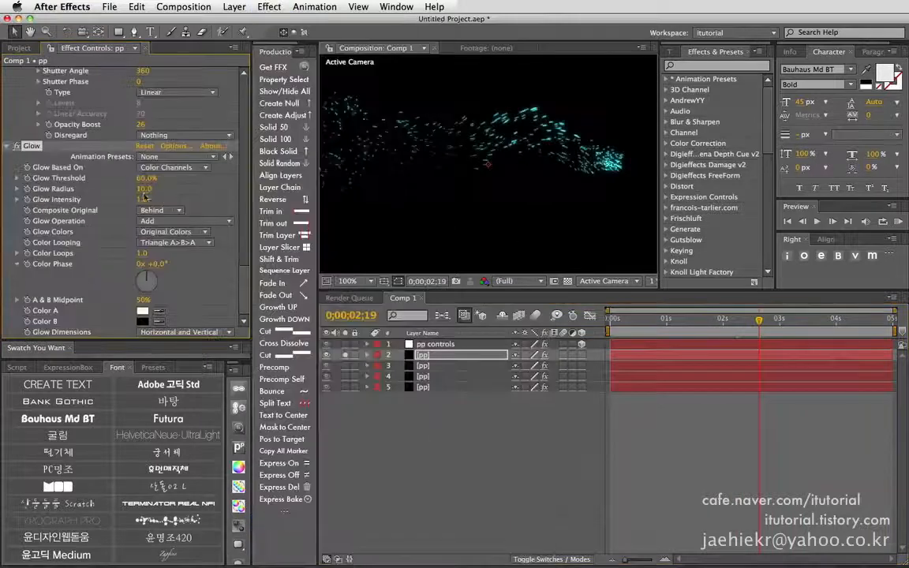
Step: Set the project's color depth to 32 bits per channel
click(19, 48)
alt+click(61, 331)
alt+click(62, 331)
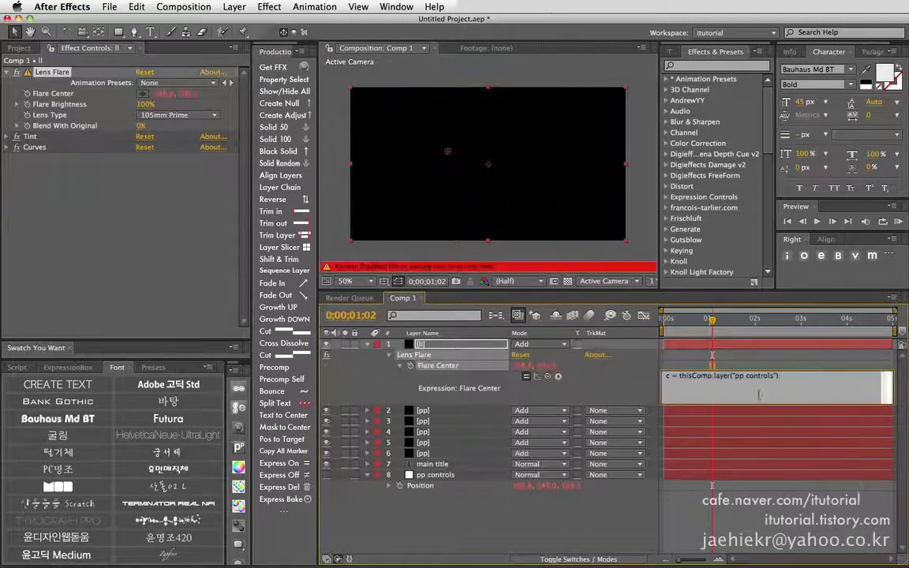
Step: Complete the Flare Center expression as c = thisComp.layer("pp controls"); c.toComp([0,0,0]) and check it along the timeline
text(;)
key(Return)
text(c.toComp([0,0,0)
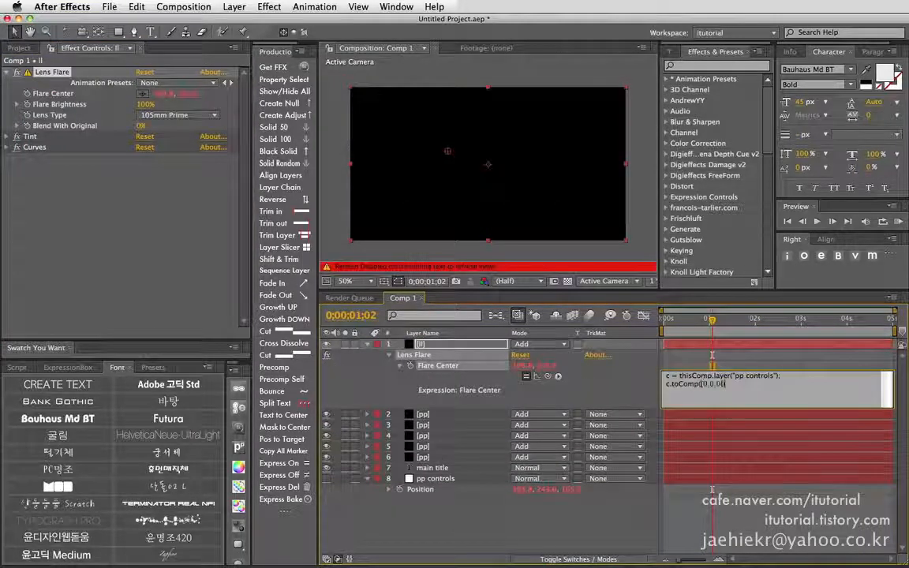
drag(711, 320, 660, 323)
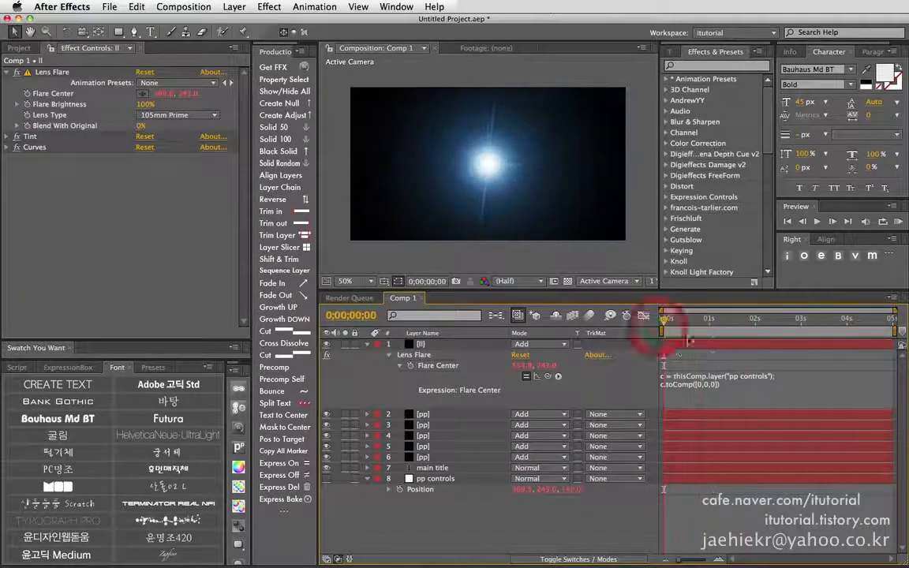
Step: Keyframe the lens flare's Flare Brightness at the composition start and raise it to 152% at frame 3
click(461, 344)
click(28, 104)
click(461, 344)
key(u)
key(Page_Down)
key(Page_Down)
key(Page_Down)
drag(521, 414, 609, 414)
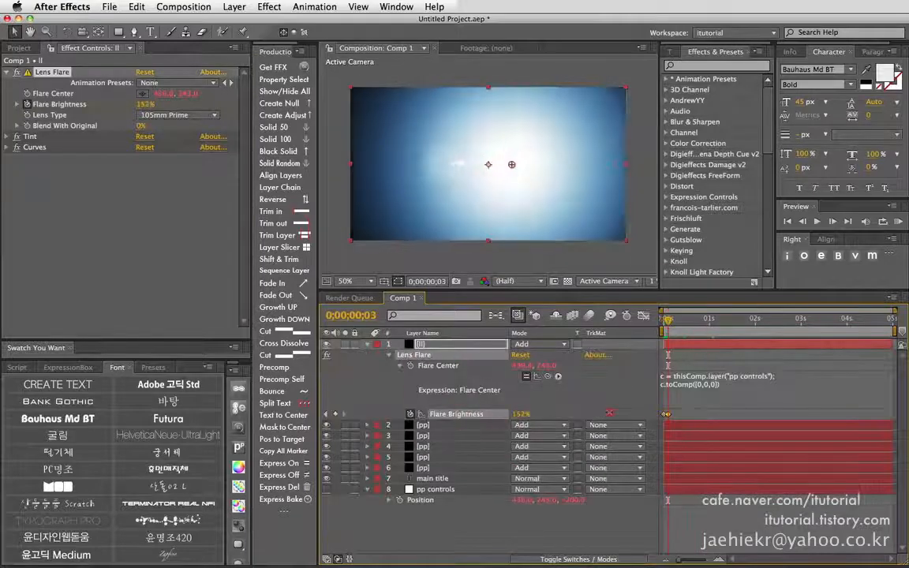
Step: Add a Flare Brightness keyframe of 100% shortly before one second and preview the flare
drag(668, 320, 700, 320)
drag(521, 414, 454, 414)
click(521, 414)
text(100)
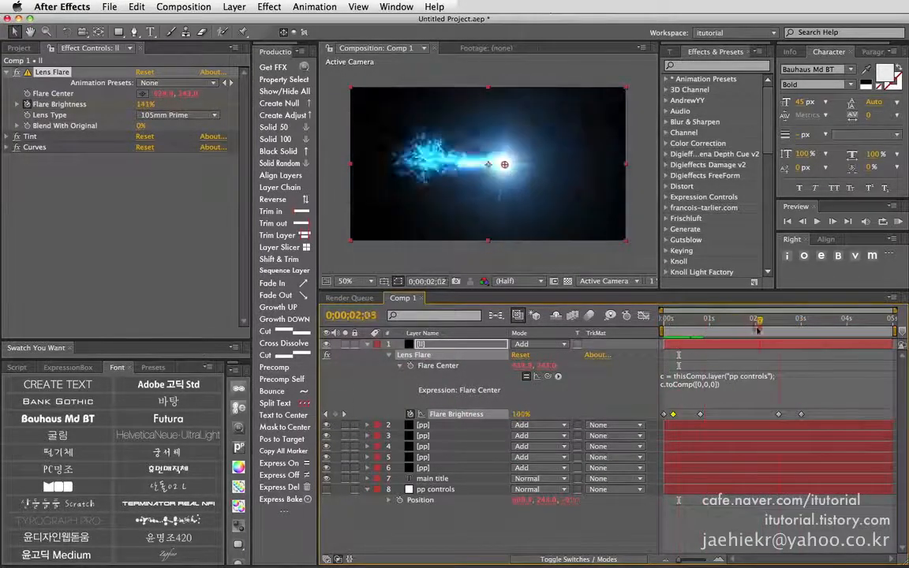
key(KP_0)
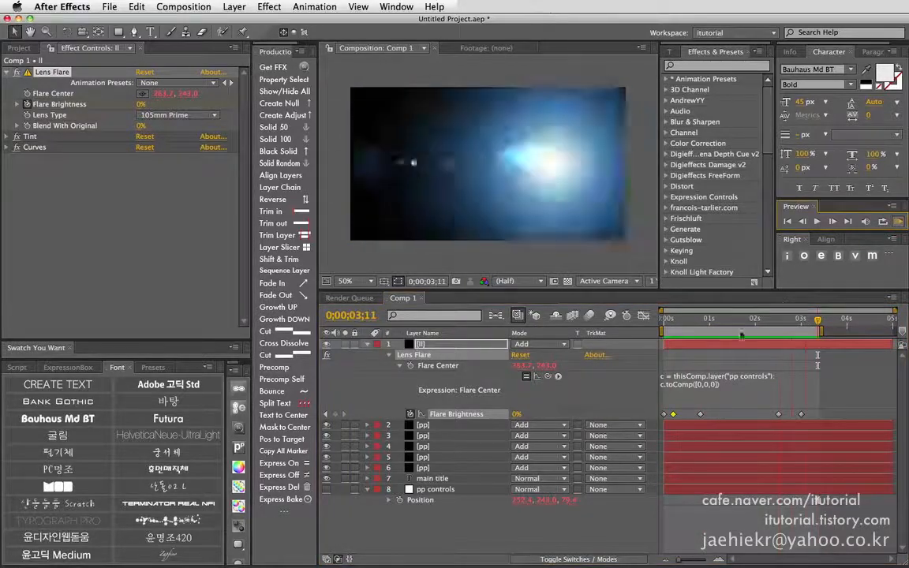
Step: Reshape the Curves effect on the lens flare layer and switch between its individual color channels
click(34, 147)
drag(93, 236, 81, 257)
click(158, 169)
click(158, 194)
click(158, 169)
click(160, 217)
Step: Try a different blending mode on the lens flare layer and undo it
drag(756, 319, 776, 319)
click(563, 343)
click(543, 202)
key(super+z)
key(u)
click(533, 467)
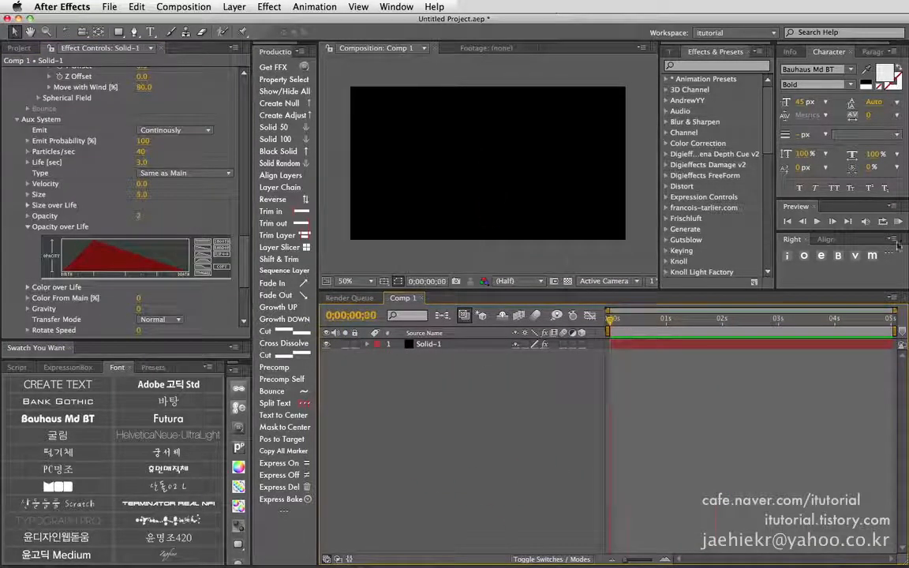
Step: Create a new 5-second composition, Comp 2, and add a black solid to it
click(898, 222)
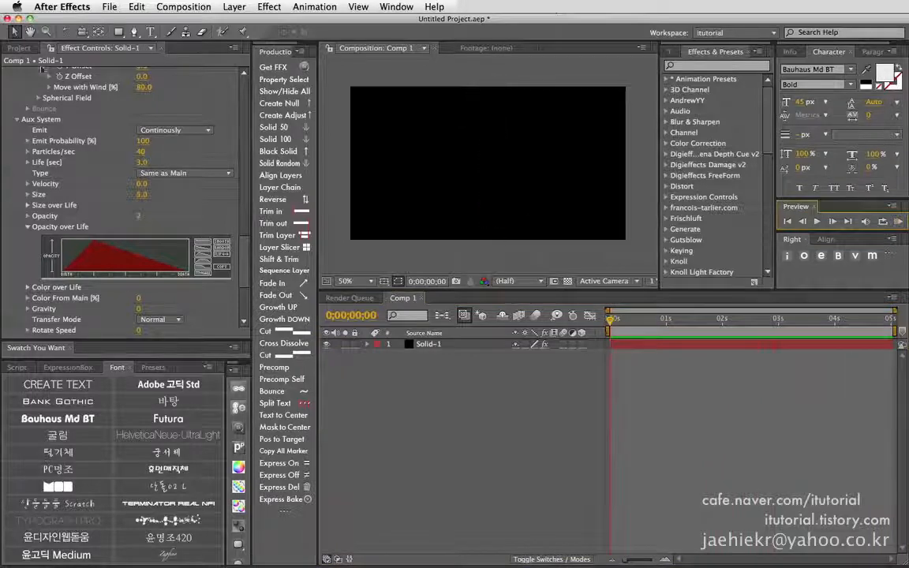
click(19, 48)
key(super+n)
click(365, 295)
text(500)
key(Return)
key(super+y)
click(454, 333)
click(448, 345)
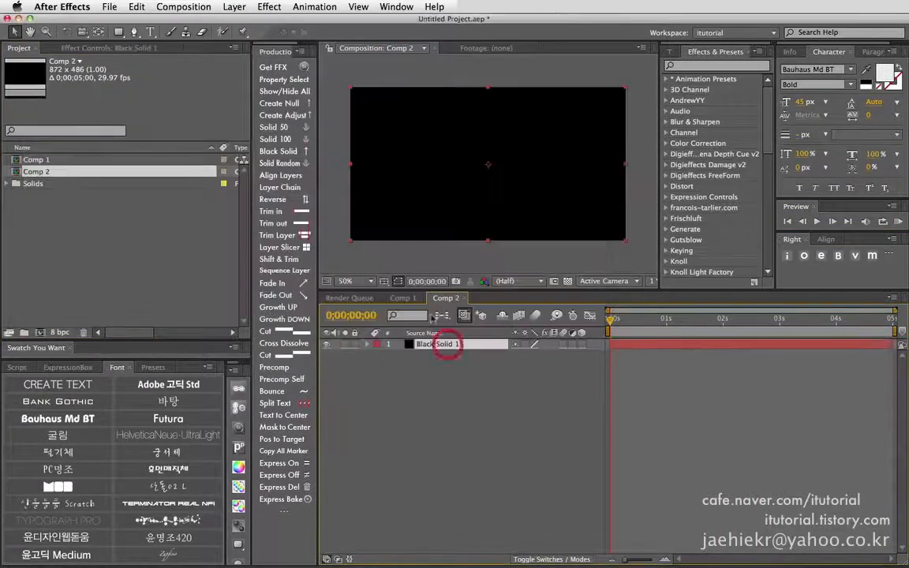
Step: Apply Particular to Black Solid 1 and set the emitter Velocity to 0
click(269, 6)
key(space)
click(17, 106)
click(142, 214)
text(0)
key(Return)
drag(243, 224, 244, 270)
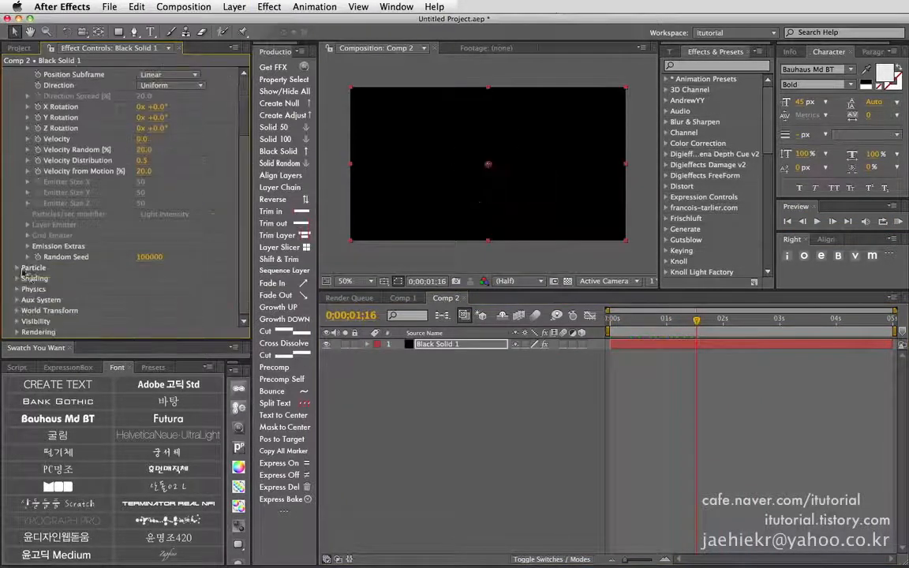
Step: Set the particle Life to 0.7 sec, Sphere Feather to 100, Size to 37 and Opacity to 3
click(16, 268)
scroll(79, 237, down, 5)
drag(142, 193, 153, 192)
scroll(79, 236, down, 5)
Step: Blow the particles upward with a negative Wind Y in the Air physics and expand the Turbulence Field settings
click(17, 146)
click(27, 190)
drag(695, 319, 664, 320)
drag(143, 275, 138, 275)
mouse_move(664, 320)
mouse_down()
mouse_move(646, 321)
mouse_move(672, 320)
mouse_up()
click(37, 307)
scroll(95, 261, down, 5)
scroll(142, 209, up, 10)
Step: Set the particle Color to orange, the Transfer Mode to Add and Color Random to 50
click(142, 209)
click(310, 140)
click(181, 241)
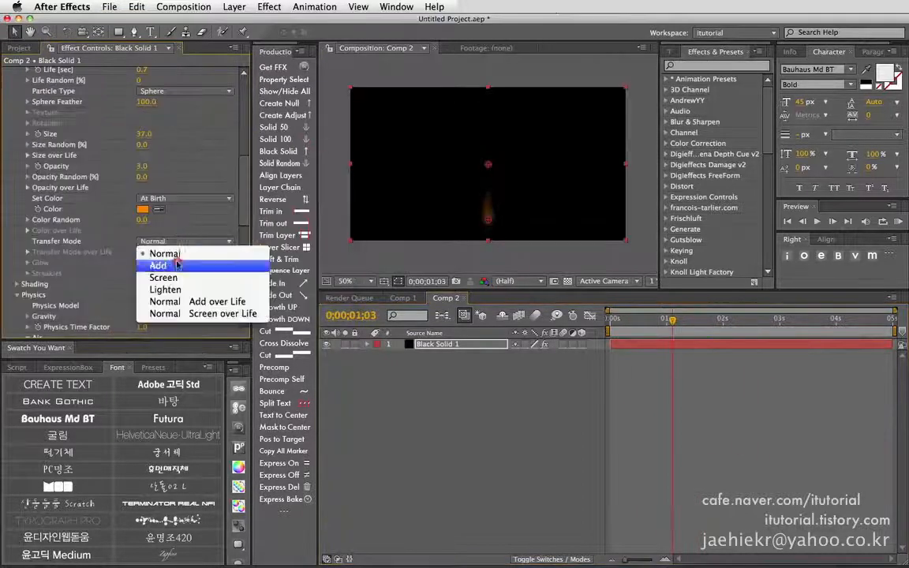
click(176, 263)
click(144, 220)
text(50)
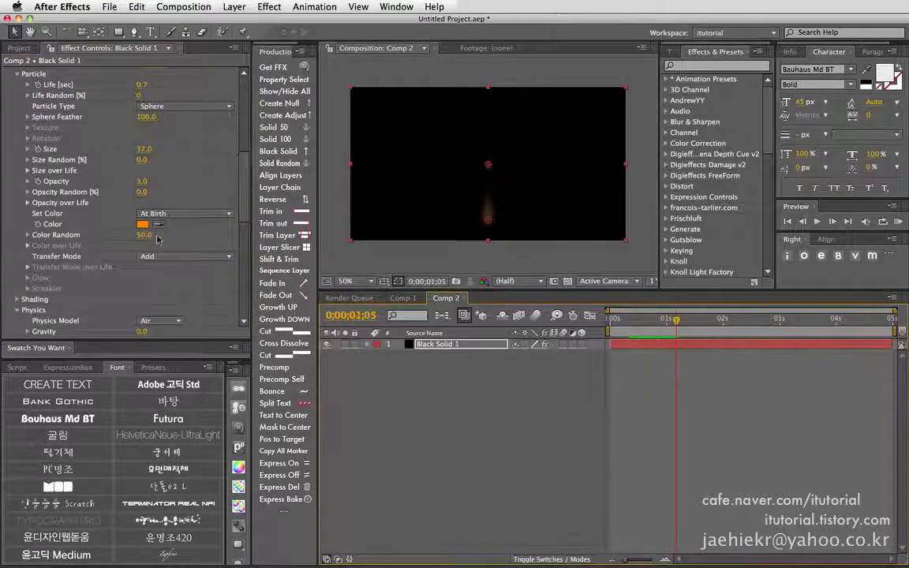
Step: Set the Aux System's Emit option to Continously and check the emission along the timeline
drag(242, 203, 242, 298)
click(17, 292)
drag(242, 233, 242, 266)
click(174, 156)
click(169, 184)
key(.)
drag(676, 319, 659, 322)
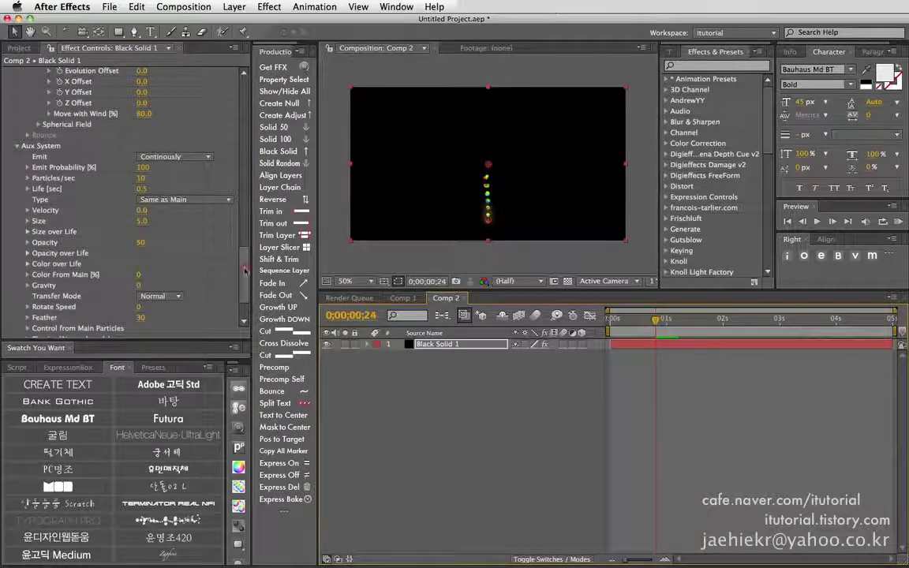
Step: Shape the Aux System smoke with Life 3, Opacity 1, Feather 100 and a ramped Opacity over Life, and preview it
scroll(51, 266, up, 2)
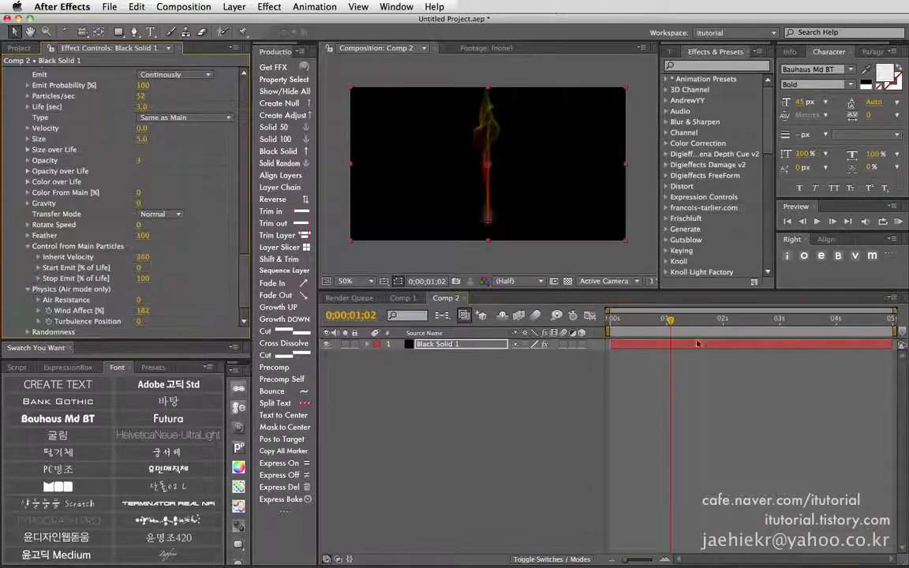
scroll(205, 295, down, 3)
drag(671, 319, 724, 323)
drag(243, 289, 244, 280)
click(28, 198)
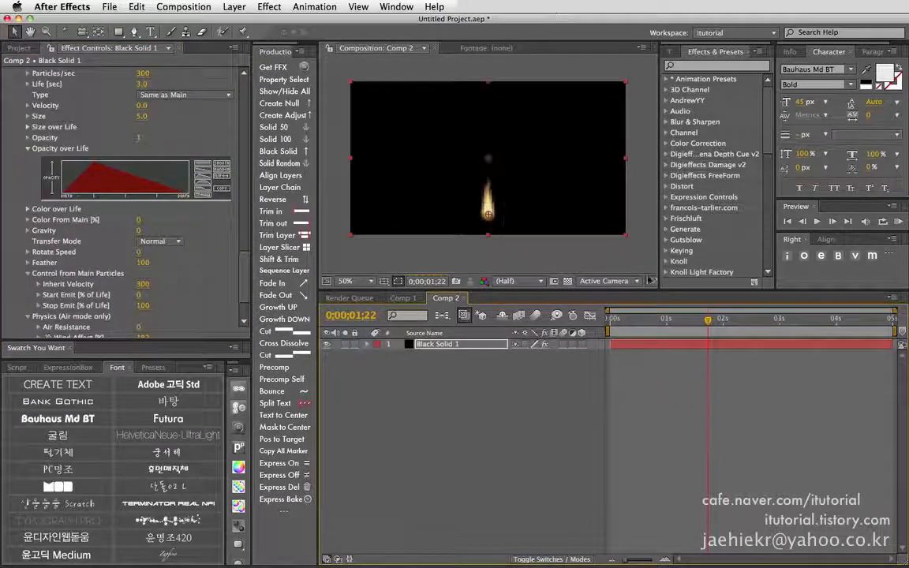
drag(243, 264, 241, 226)
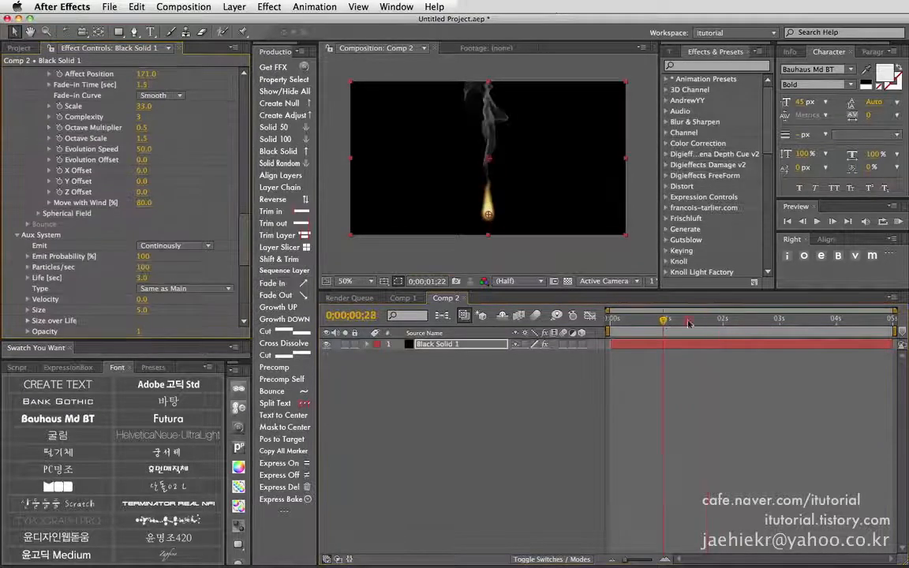
click(898, 221)
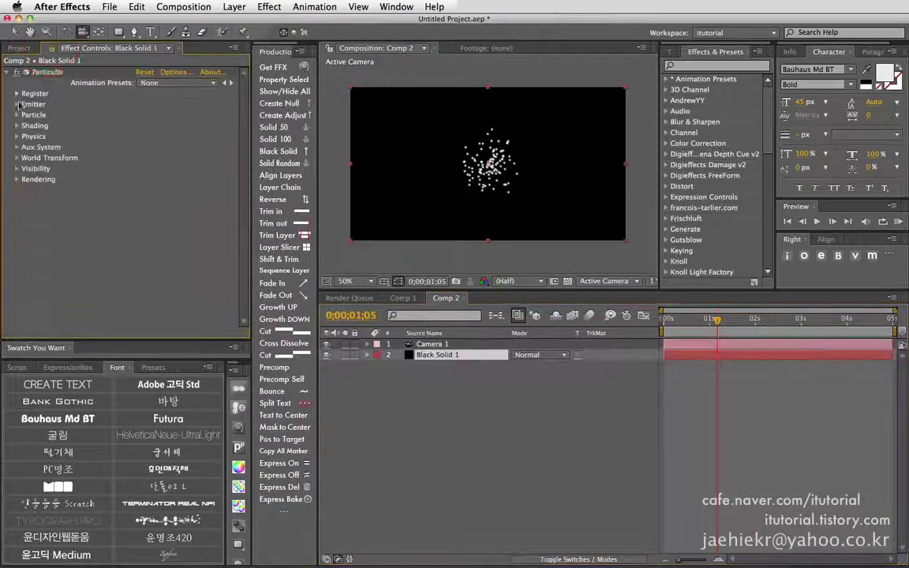
Step: Set the emitter Direction to Disc with Direction Spread 5, X Rotation -90° and Velocity from Motion 10
click(162, 217)
drag(142, 170, 136, 170)
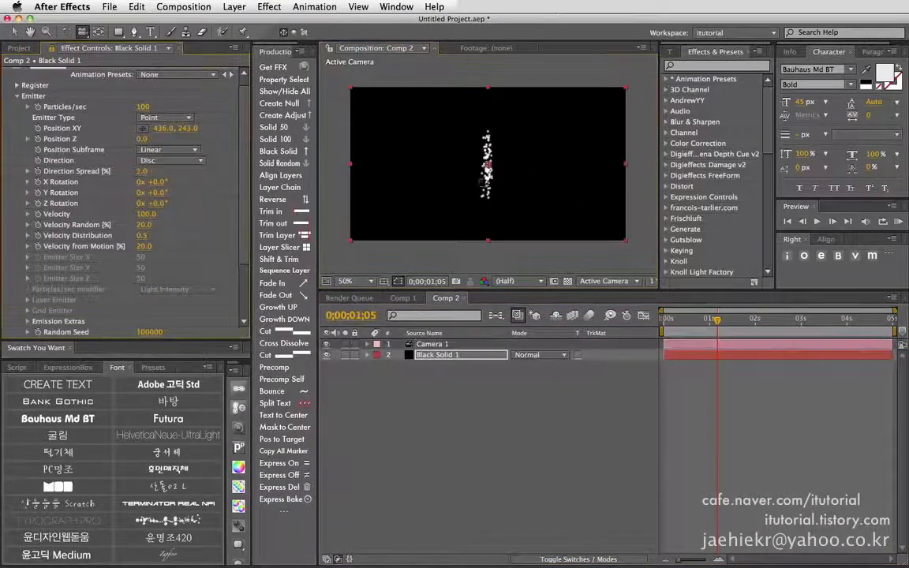
click(149, 245)
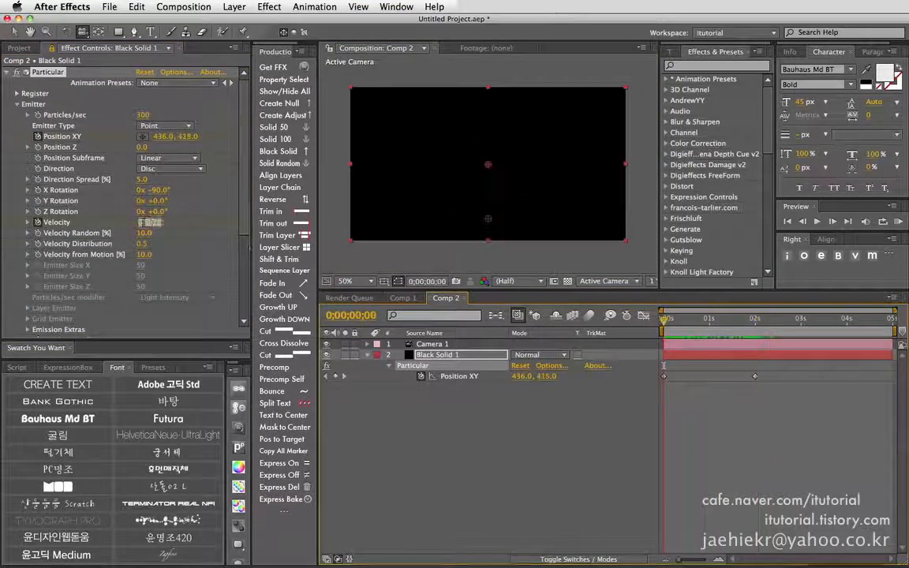
Step: Ease the emitter Velocity keyframes in the Graph Editor into a curve that drops to 0 at two seconds
key(u)
click(454, 387)
click(642, 315)
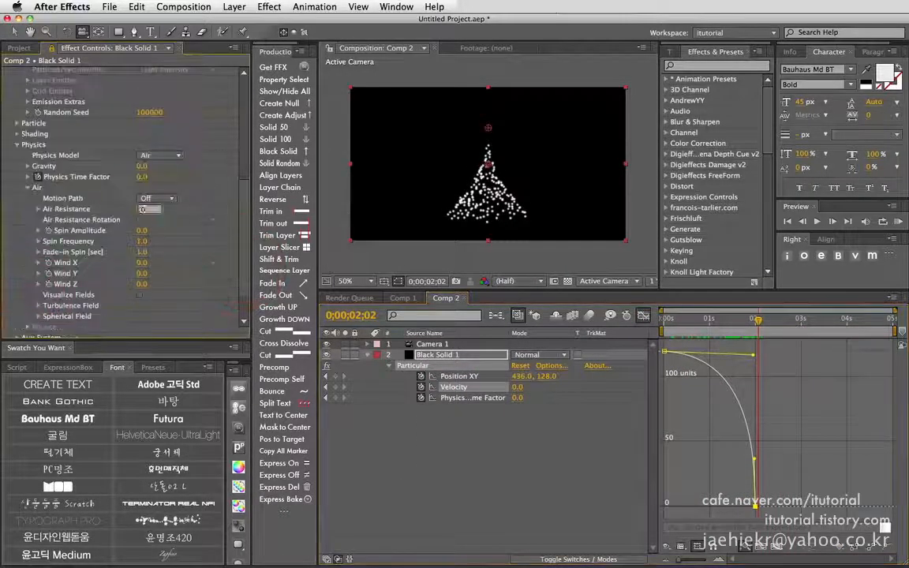
click(704, 319)
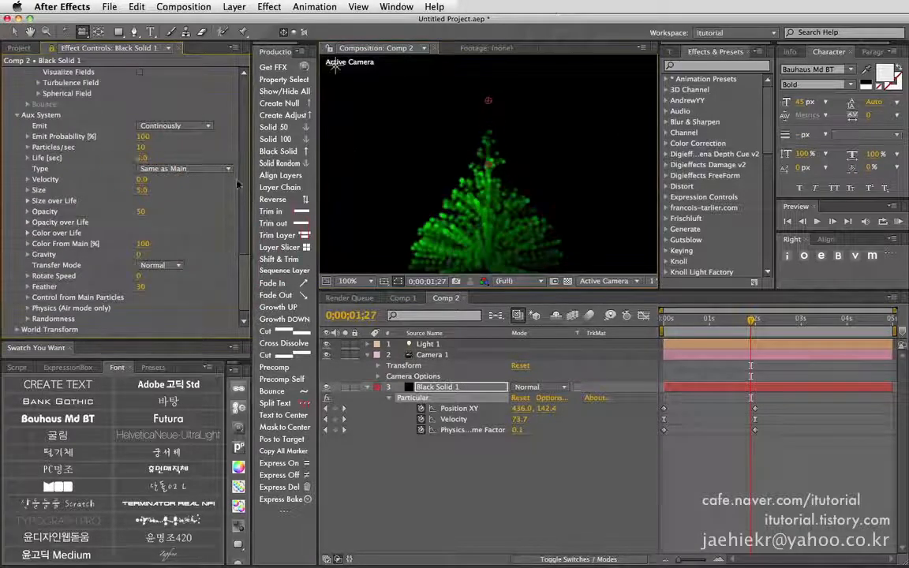
Step: Set the Aux System's Life to 1.3, Velocity to 9, Size to 3 and Opacity to 55
drag(493, 177, 469, 241)
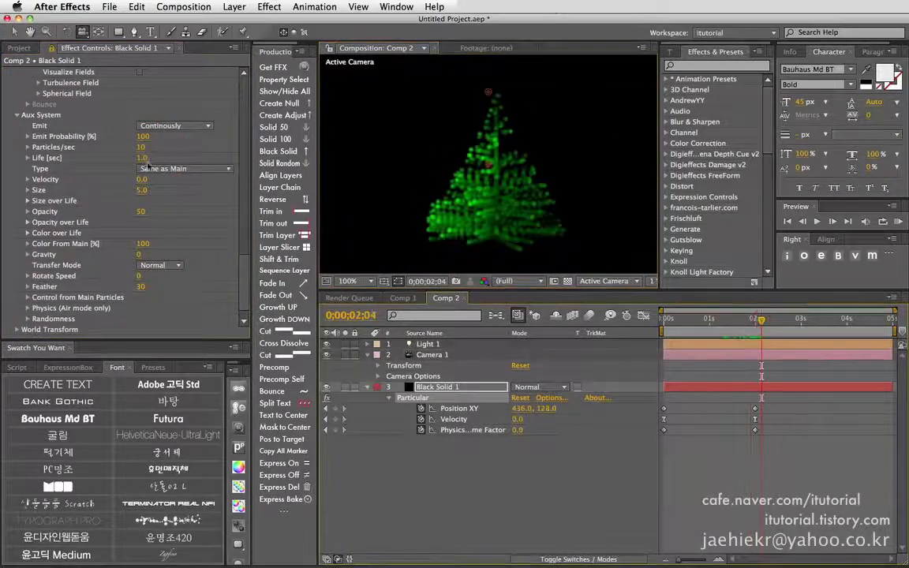
scroll(247, 270, down, 2)
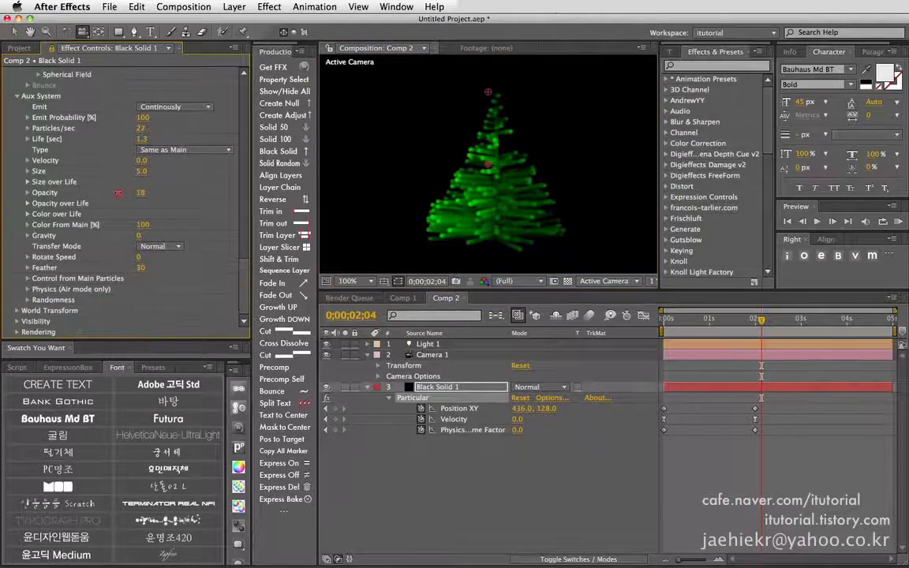
drag(145, 160, 140, 185)
Step: Color the particles randomly from a green Color over Life gradient
scroll(379, 186, up, 1)
scroll(158, 189, up, 10)
scroll(378, 186, down, 1)
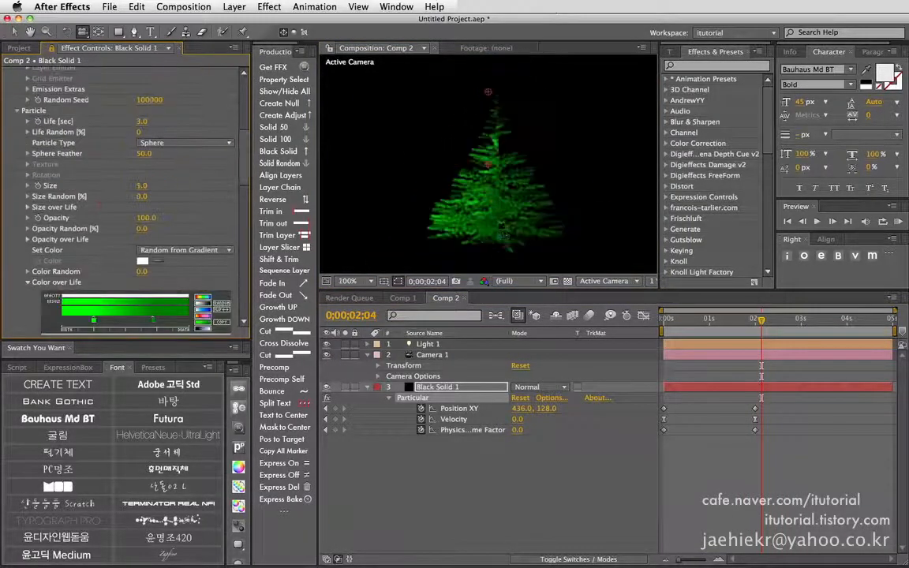
click(379, 185)
Step: Set the Aux System Size of the Particular 2 effect to 2
scroll(140, 225, down, 10)
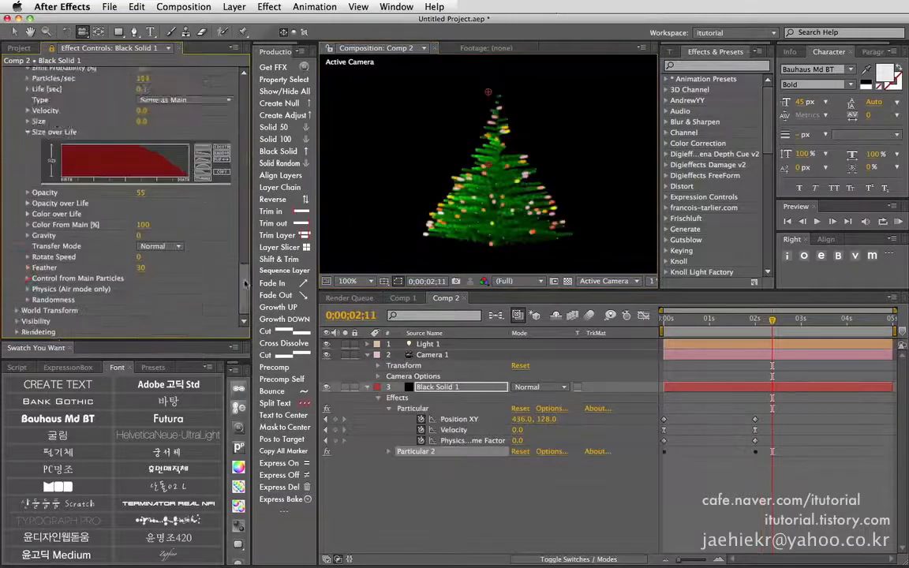
drag(246, 286, 223, 278)
click(142, 188)
text(2)
key(Return)
drag(772, 320, 767, 320)
drag(244, 284, 243, 118)
click(7, 83)
Step: Apply Starglow to Black Solid 1 and lower its Pre-Process Threshold to about 37
click(269, 7)
mouse_move(292, 418)
click(452, 503)
click(17, 136)
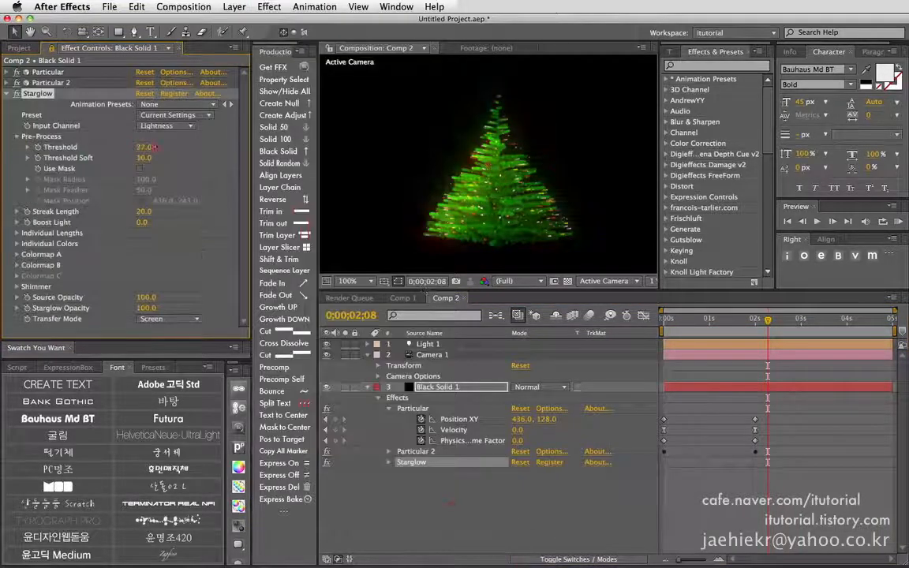
drag(767, 320, 759, 320)
Step: Increase the particle Size in Particular 2 and check the tree's growth along the timeline
click(6, 82)
drag(243, 98, 236, 167)
drag(142, 158, 158, 158)
drag(243, 168, 242, 82)
click(6, 83)
drag(758, 320, 718, 322)
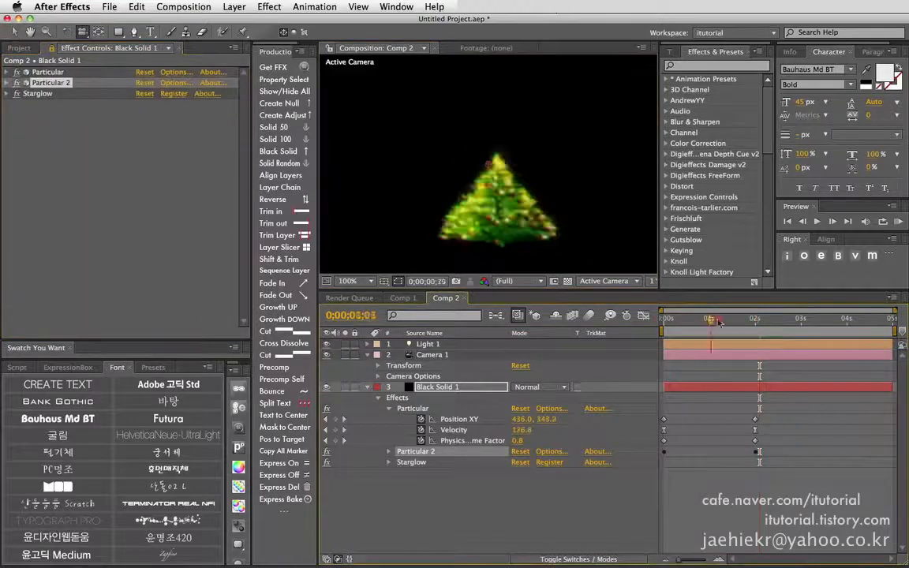
Step: Set the first Particular's emitter Particles/sec to 500 and its Aux System Particles/sec to 200
drag(778, 320, 703, 321)
click(143, 115)
text(500)
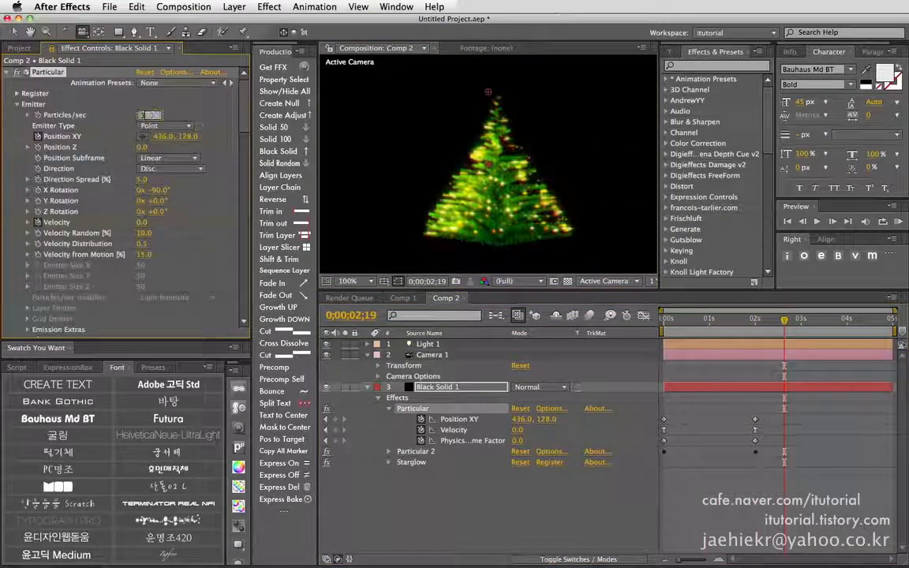
key(Return)
drag(243, 125, 244, 292)
click(147, 142)
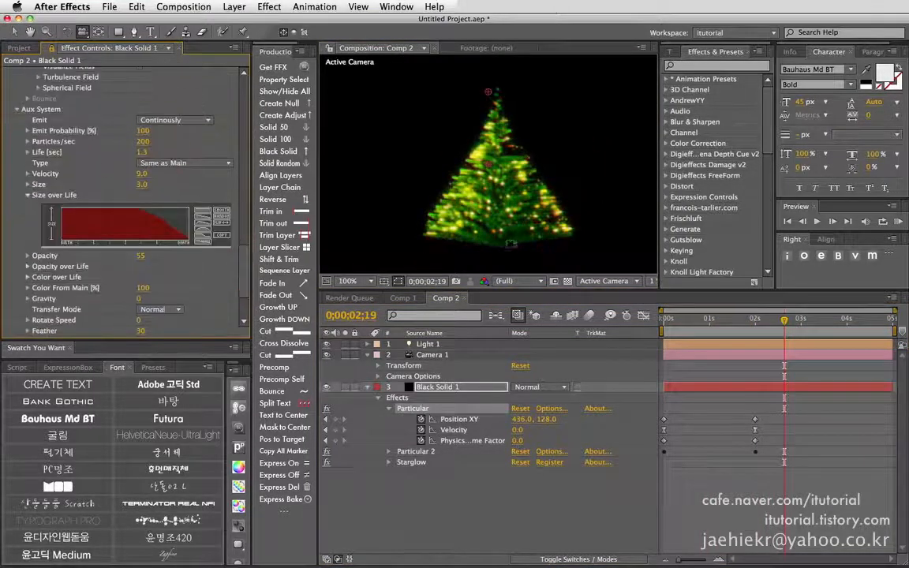
Step: Set the Shadowlet Opacity of the first Particular to 8 and check the tree from another camera angle
scroll(144, 279, down, 10)
drag(142, 279, 147, 279)
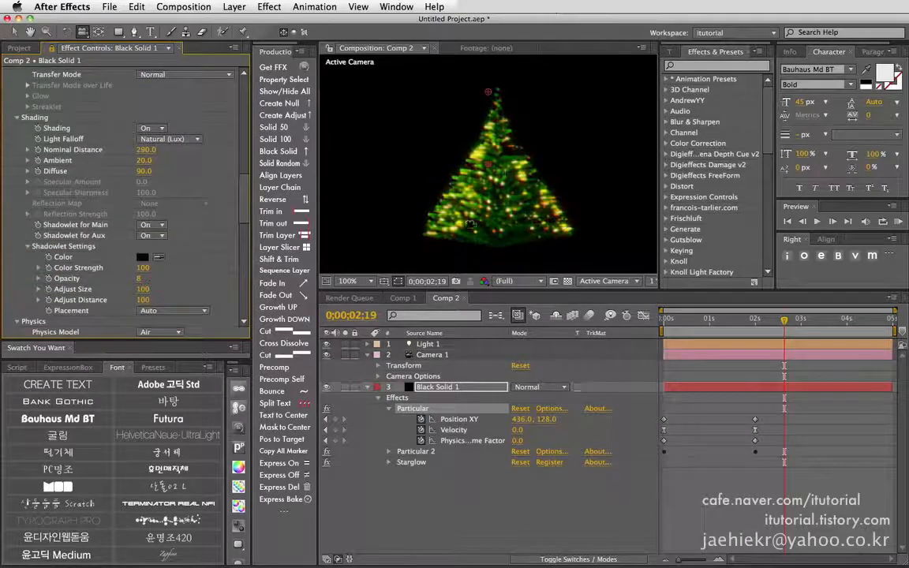
drag(489, 142, 473, 130)
drag(784, 320, 761, 321)
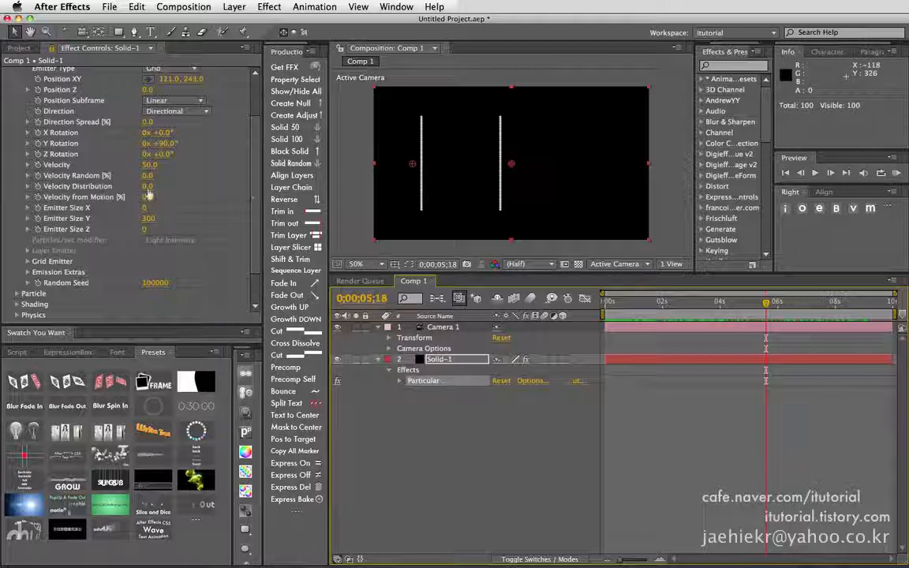
Step: Set Solid-1's emitter Velocity Random to 61% and compare the particle lines along the timeline
scroll(451, 168, up, 1)
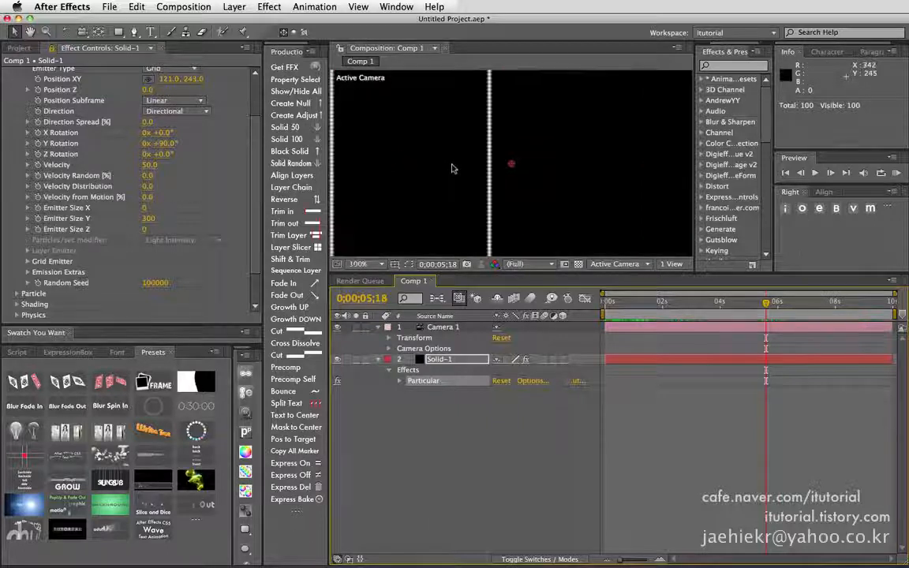
scroll(489, 197, down, 1)
drag(677, 312, 757, 304)
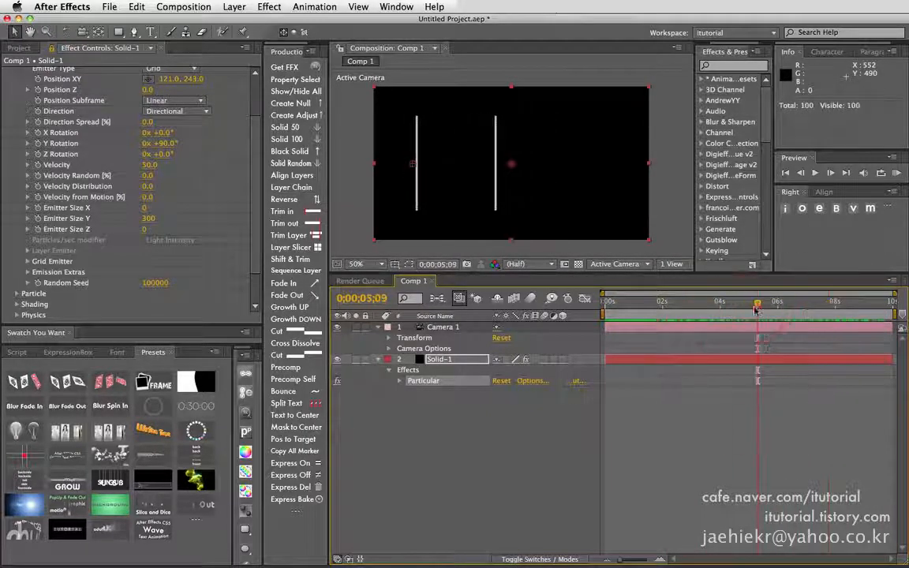
click(146, 175)
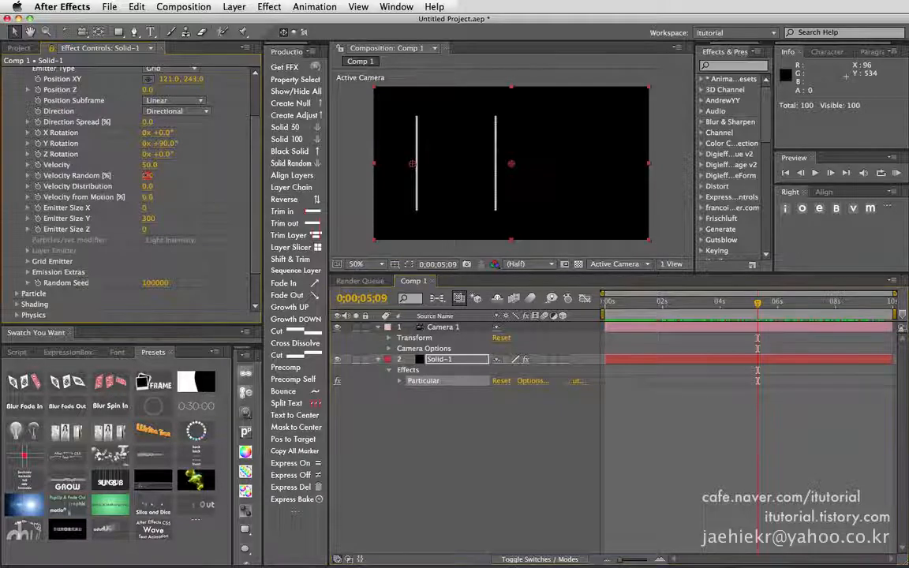
drag(148, 175, 185, 175)
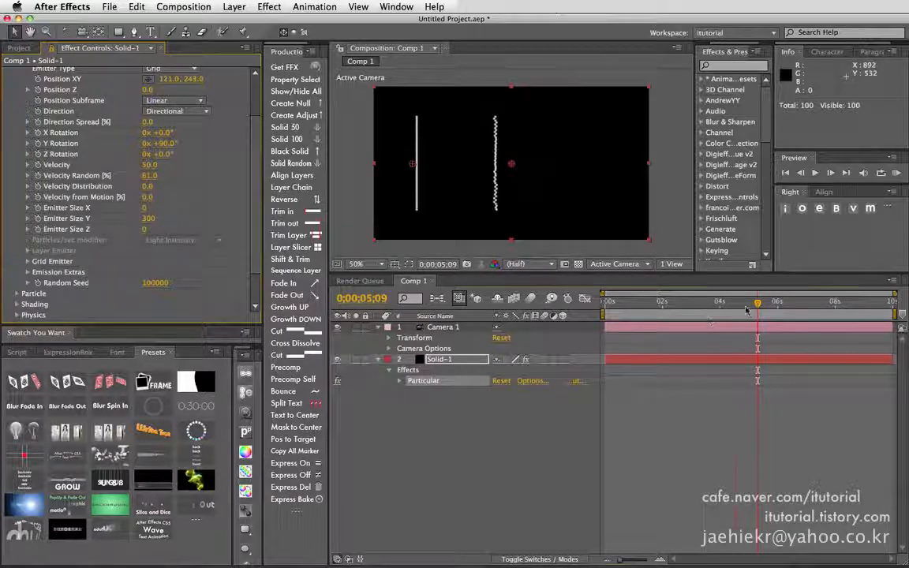
drag(680, 301, 629, 301)
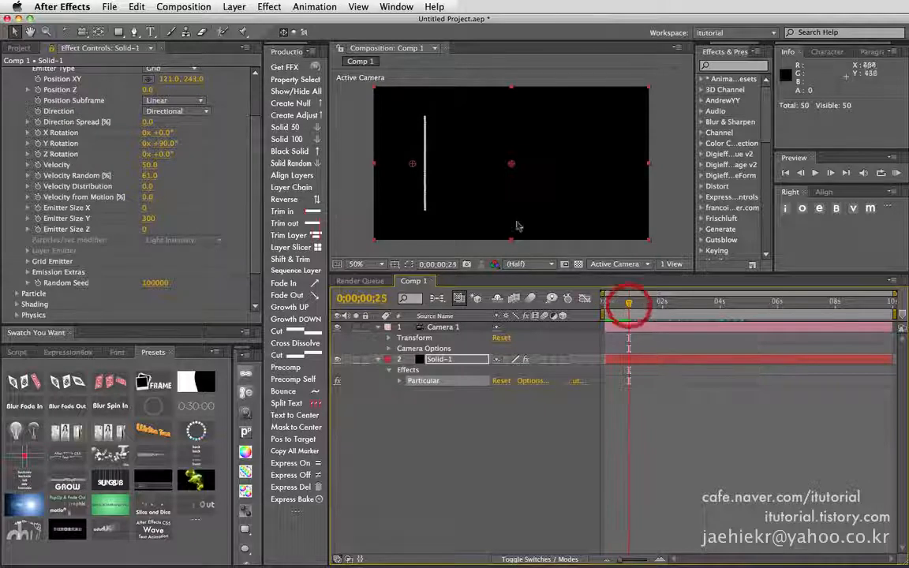
Step: Examine how Solid-1's emitted particle lines spread at early and late points along the timeline
key(period)
key(comma)
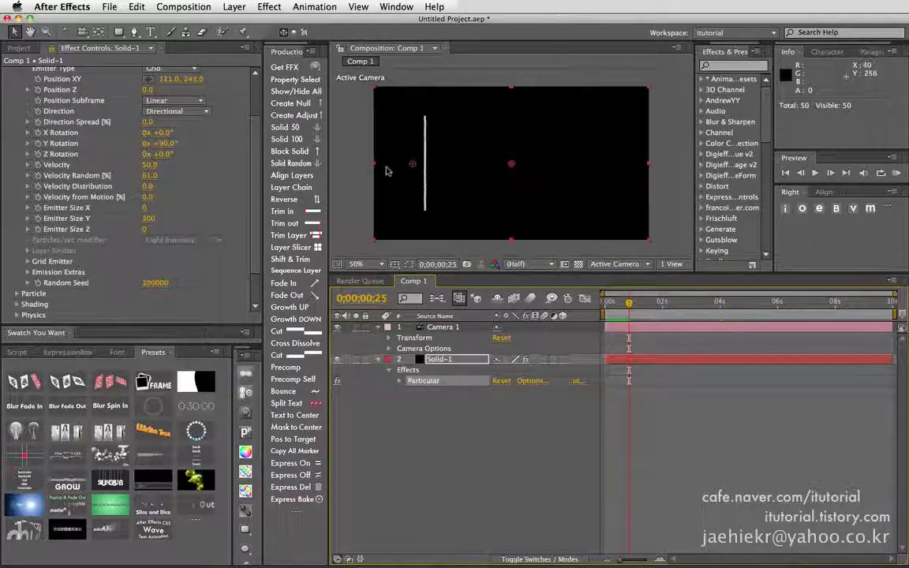
mouse_move(629, 305)
mouse_down()
mouse_move(602, 307)
mouse_move(616, 306)
mouse_up()
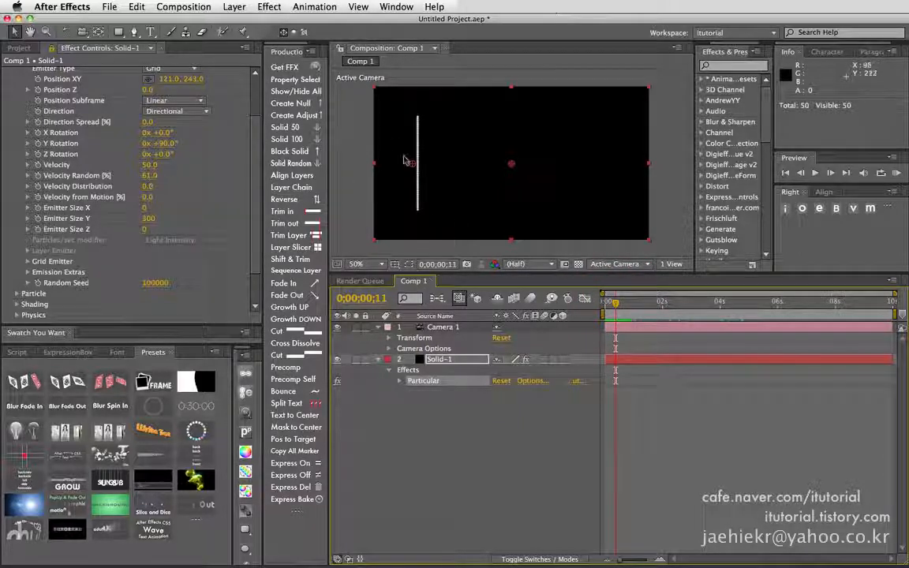
drag(623, 306, 861, 304)
key(period)
key(comma)
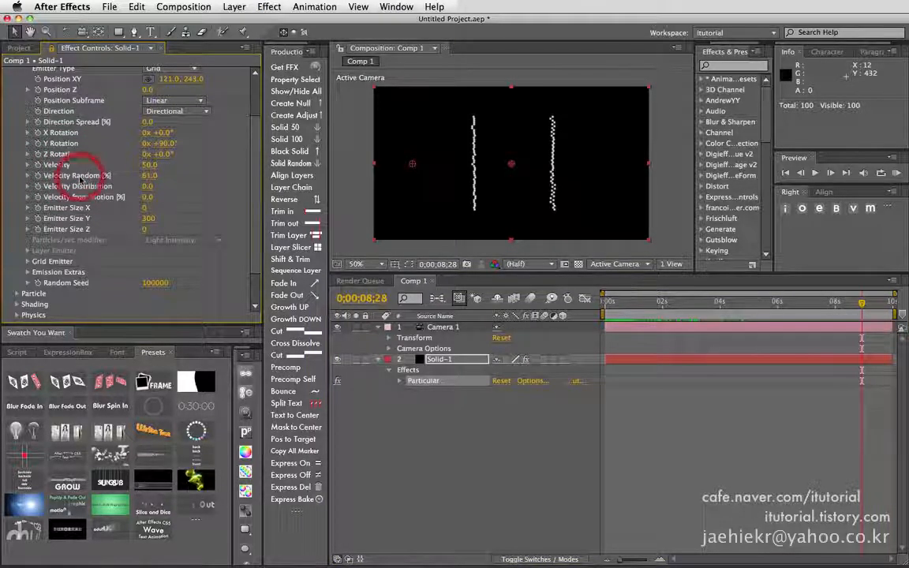
drag(690, 306, 815, 306)
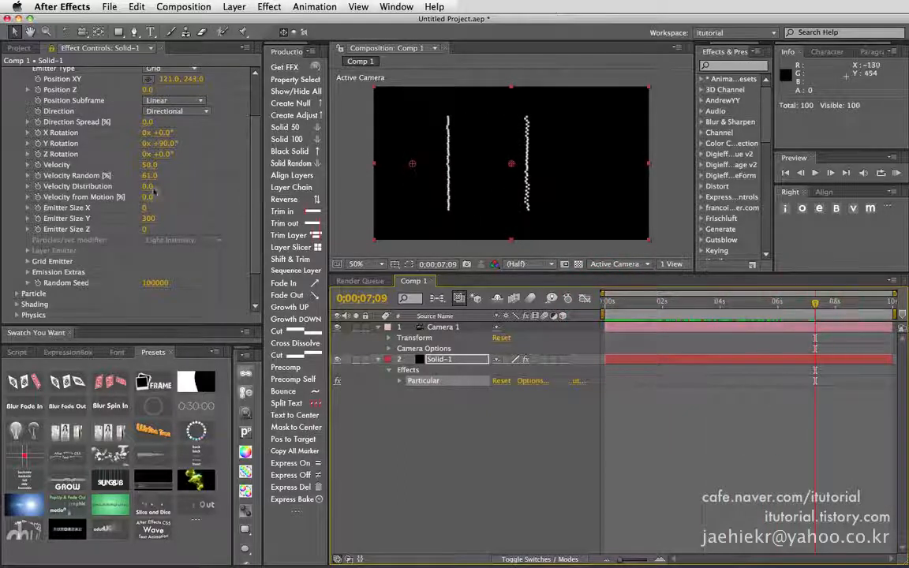
Step: Set Solid-1's emitter Velocity Random to 100% and Velocity Distribution to 0.1, comparing the particle lines along the timeline
drag(148, 176, 190, 182)
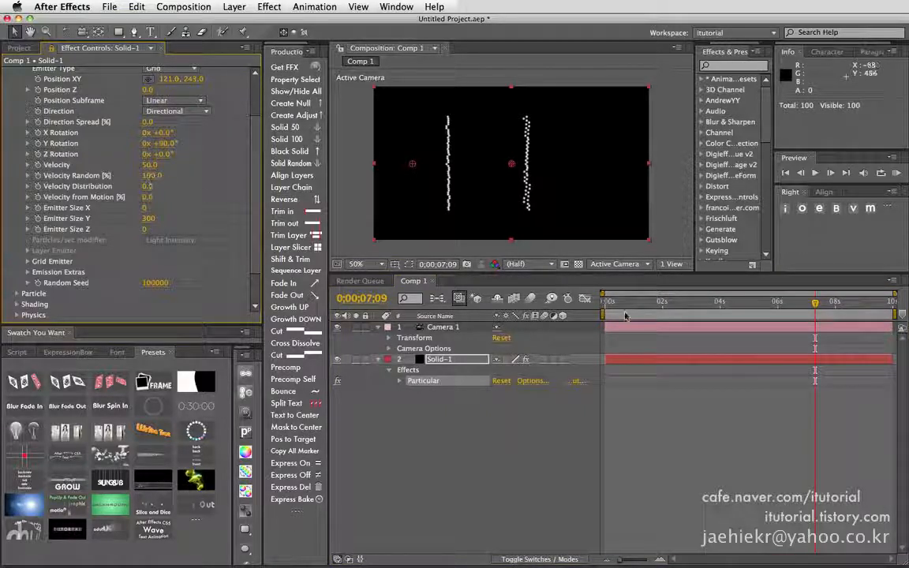
drag(643, 310, 755, 321)
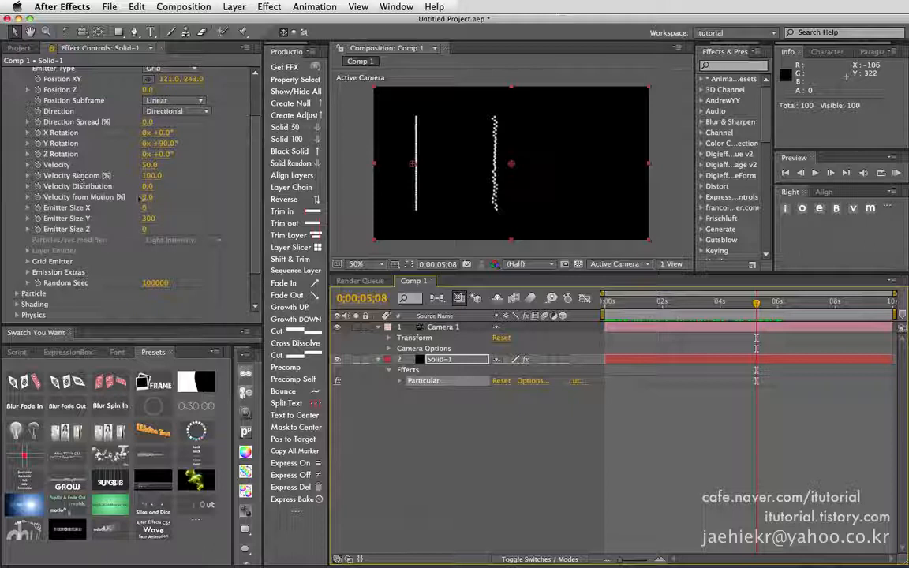
click(147, 187)
drag(147, 186, 151, 186)
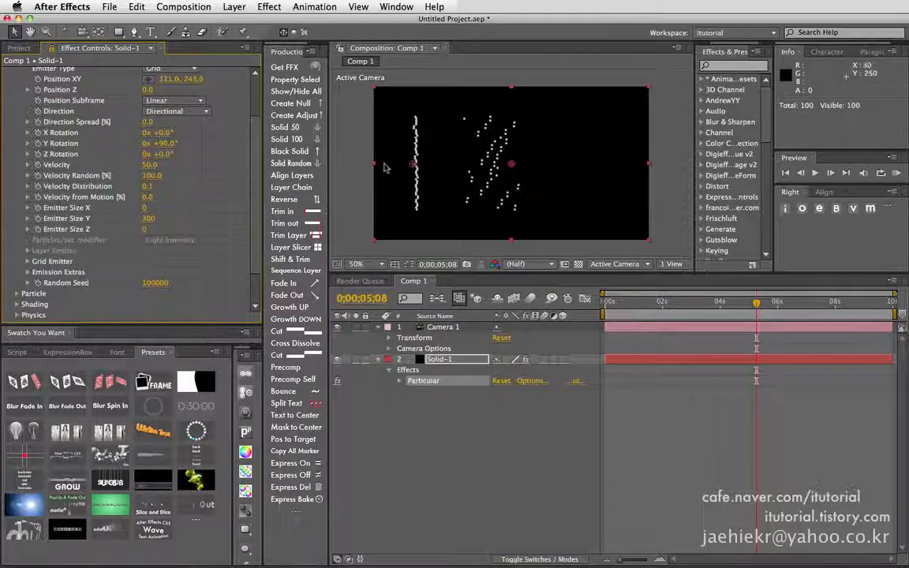
drag(684, 296, 792, 306)
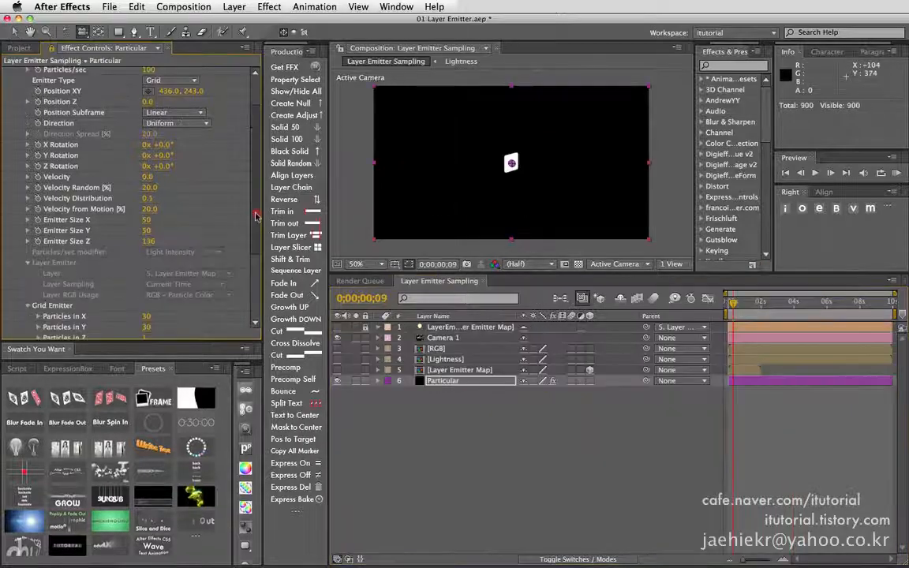
Step: In the Layer Emitter Sampling composition, set the Particular layer's Grid Emitter to 10 particles each in X, Y and Z
click(253, 214)
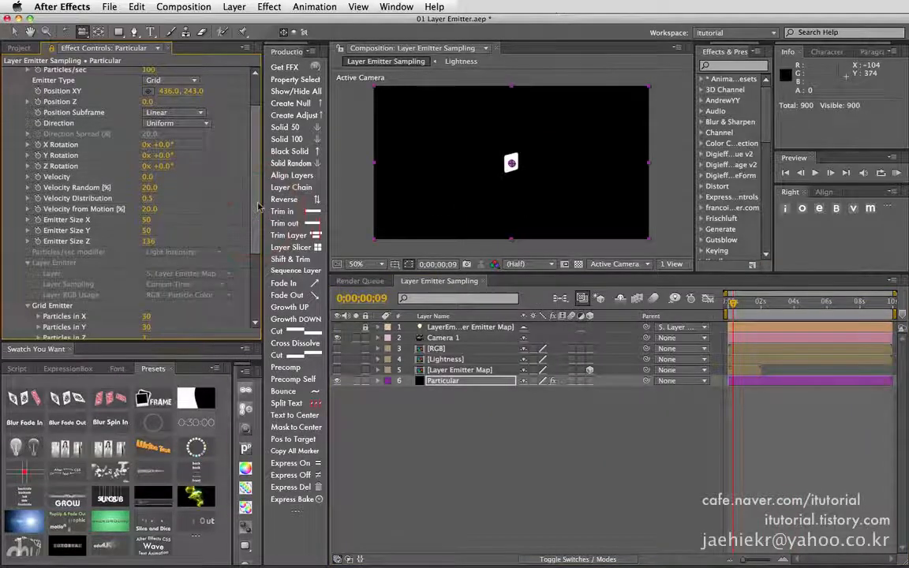
drag(252, 215, 252, 250)
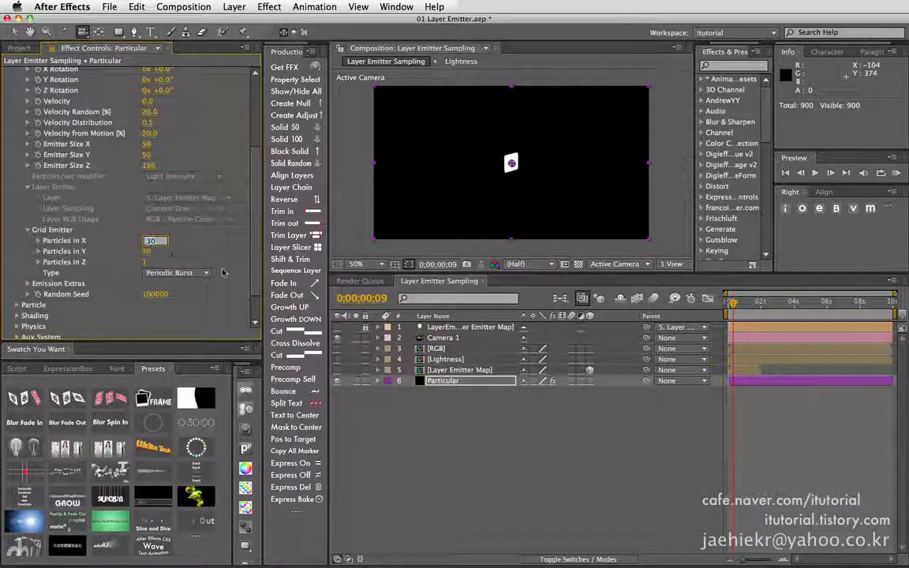
text(10)
key(Tab)
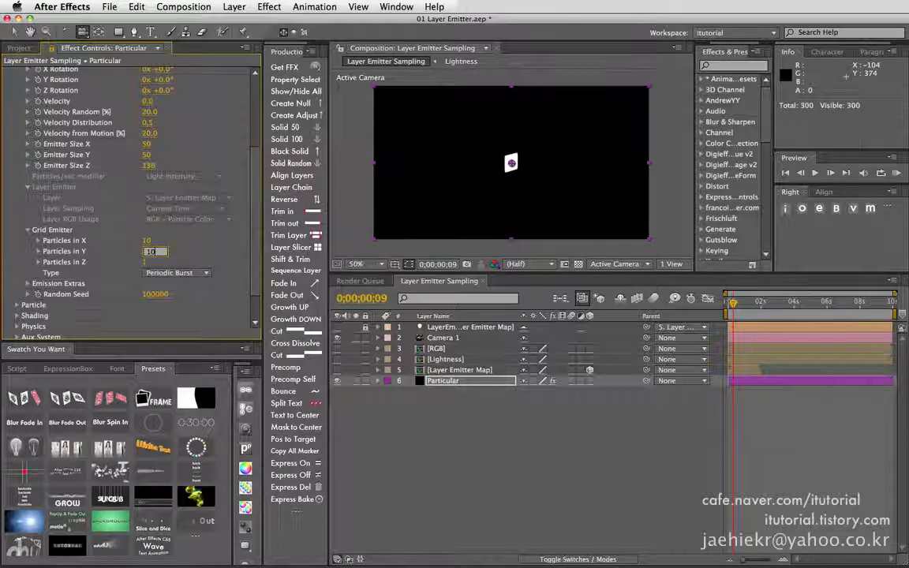
text(10)
key(Tab)
text(10)
key(Return)
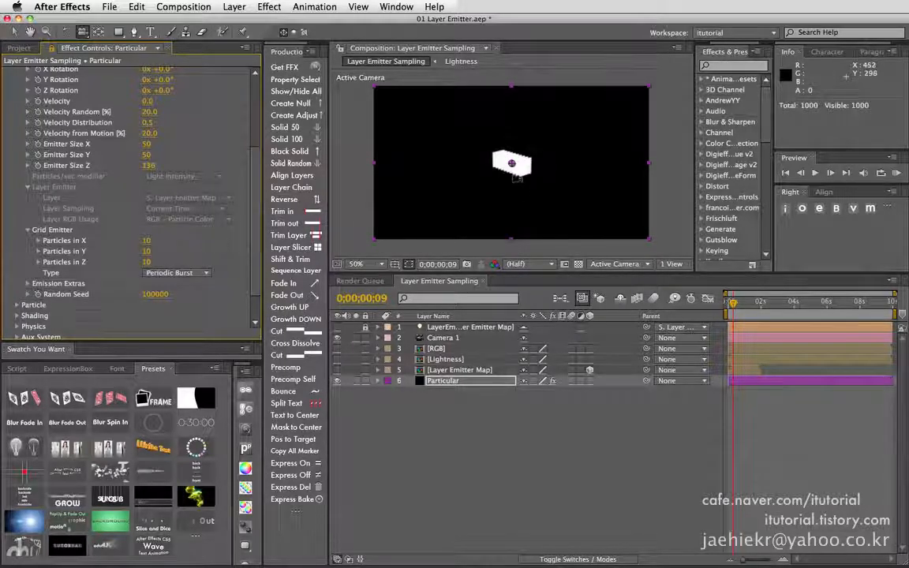
Step: Set the Particular layer's Emitter Size to 229 in X, 134 in Y and 195 in Z, checking the grid from other camera angles
drag(517, 179, 487, 173)
drag(257, 198, 256, 172)
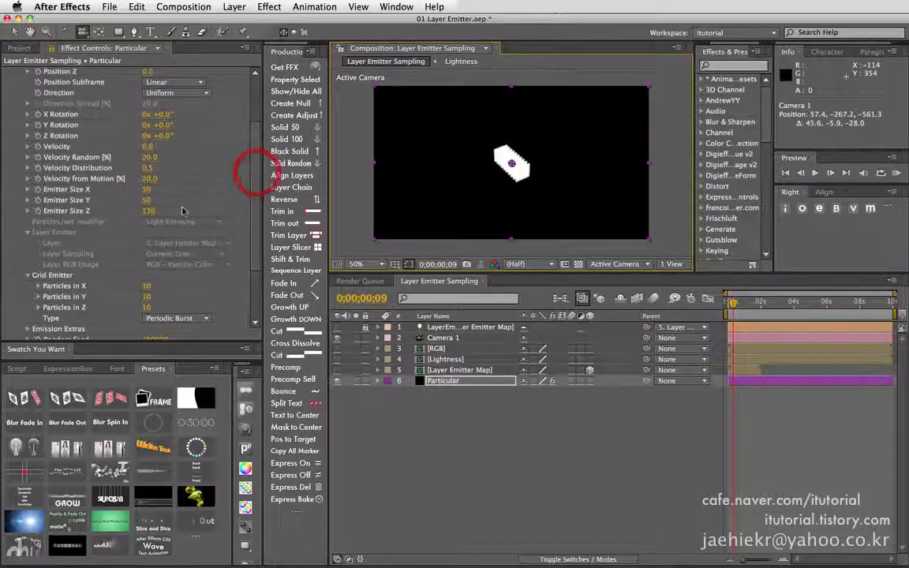
drag(146, 191, 241, 192)
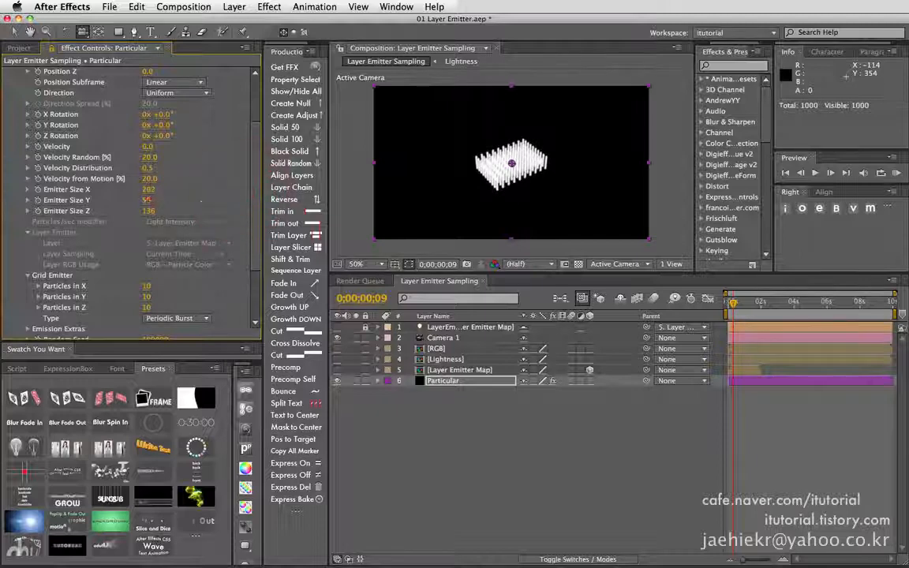
mouse_move(148, 200)
mouse_down()
mouse_move(199, 205)
mouse_move(168, 211)
mouse_move(182, 208)
mouse_up()
mouse_move(503, 181)
mouse_down()
mouse_move(503, 150)
mouse_move(510, 165)
mouse_up()
scroll(232, 201, down, 3)
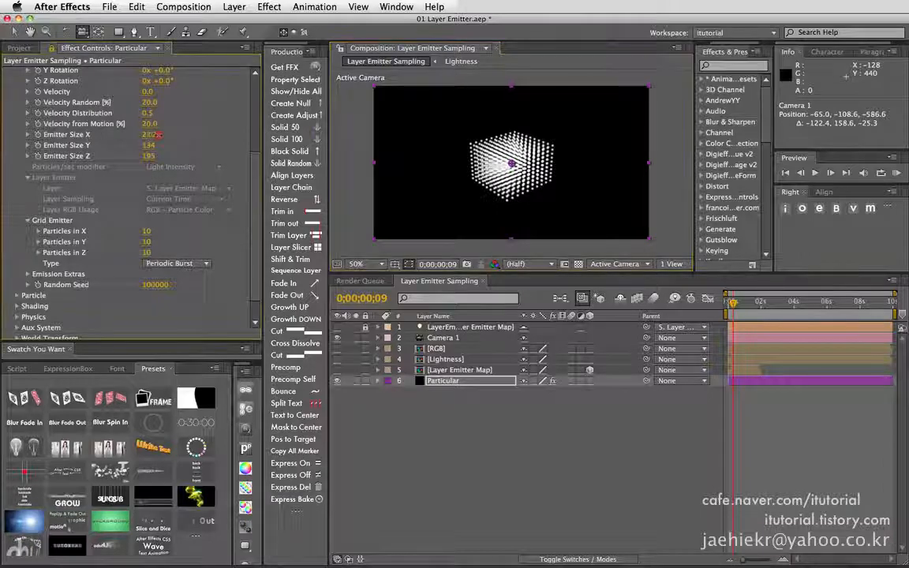
drag(144, 136, 173, 136)
Step: Try the Grid Emitter's Particles in X at 1, at 11 and at 1 again to compare the grid layouts
click(145, 231)
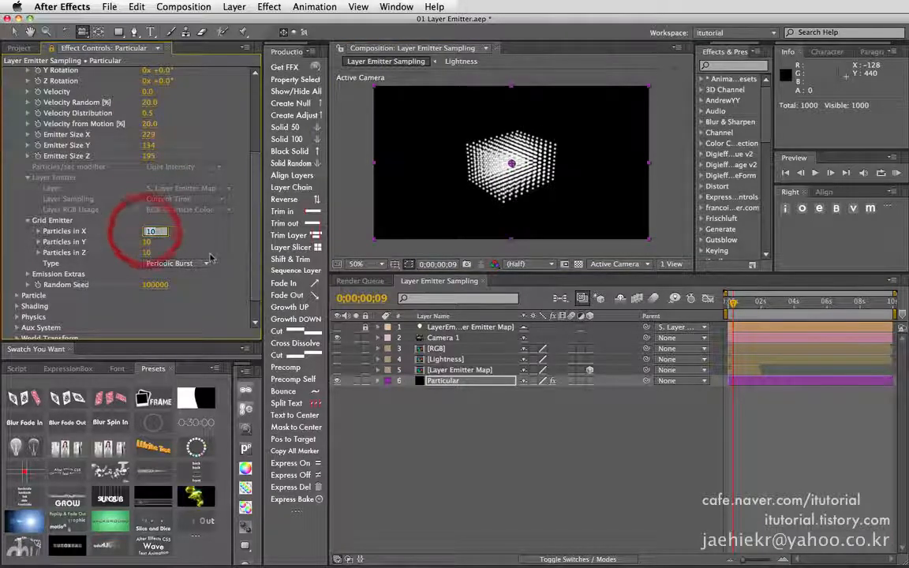
text(1)
key(Return)
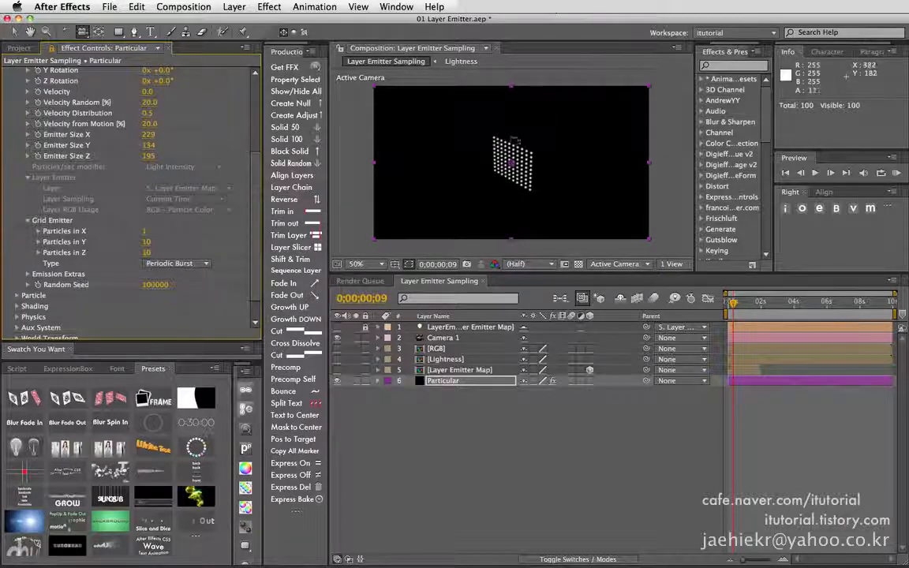
click(146, 231)
text(11)
key(Return)
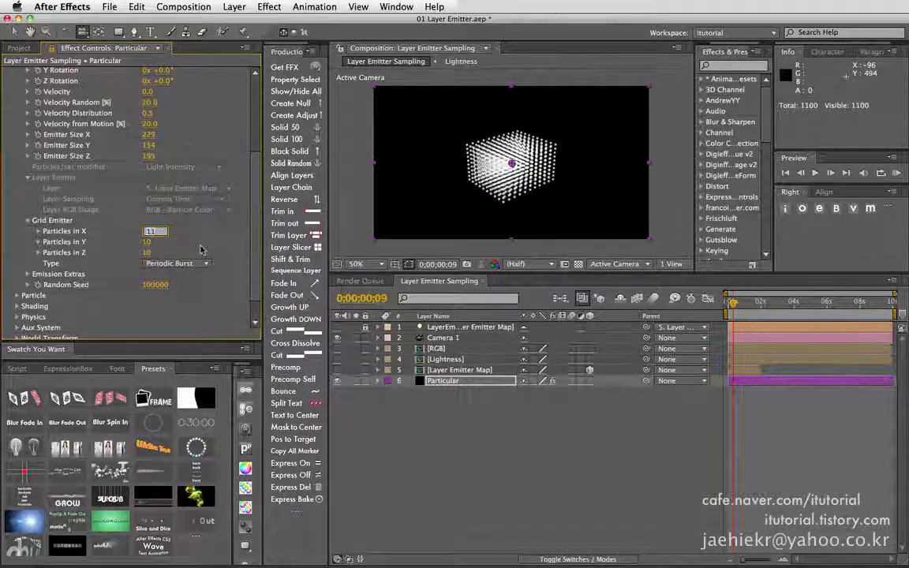
text(1)
key(Return)
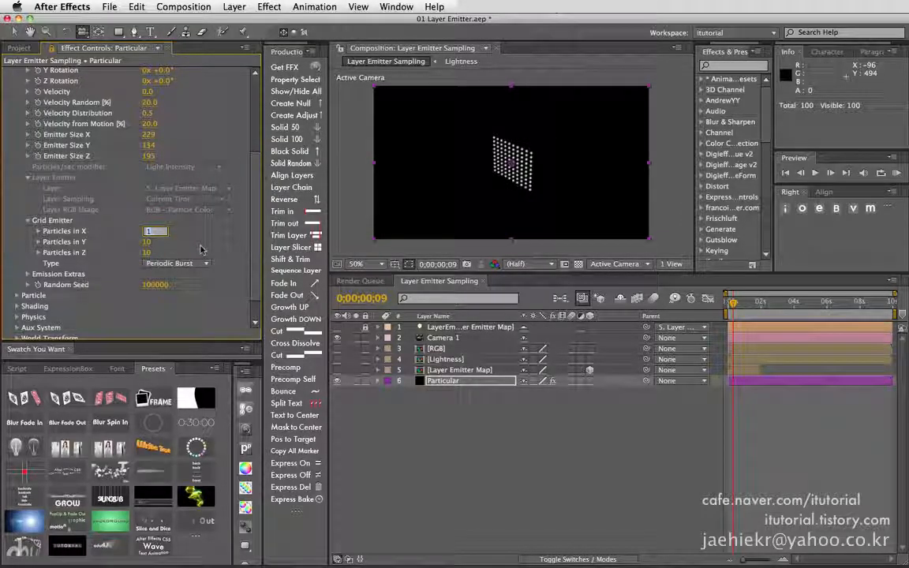
Step: Set the Grid Emitter's Particles in X to 3, raise it one at a time to 7 and lower it by two
key(Return)
text(3)
key(Return)
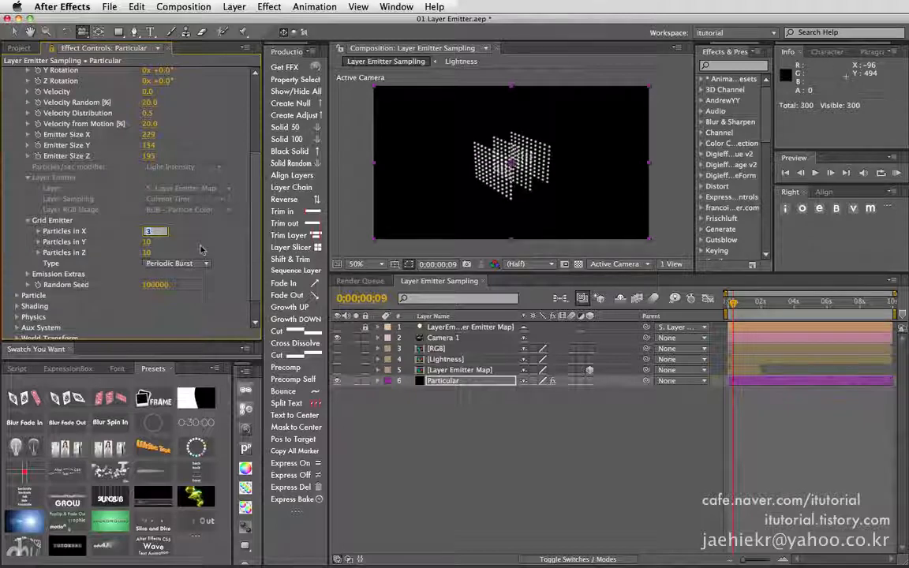
key(Up)
key(Up)
key(Up)
key(Up)
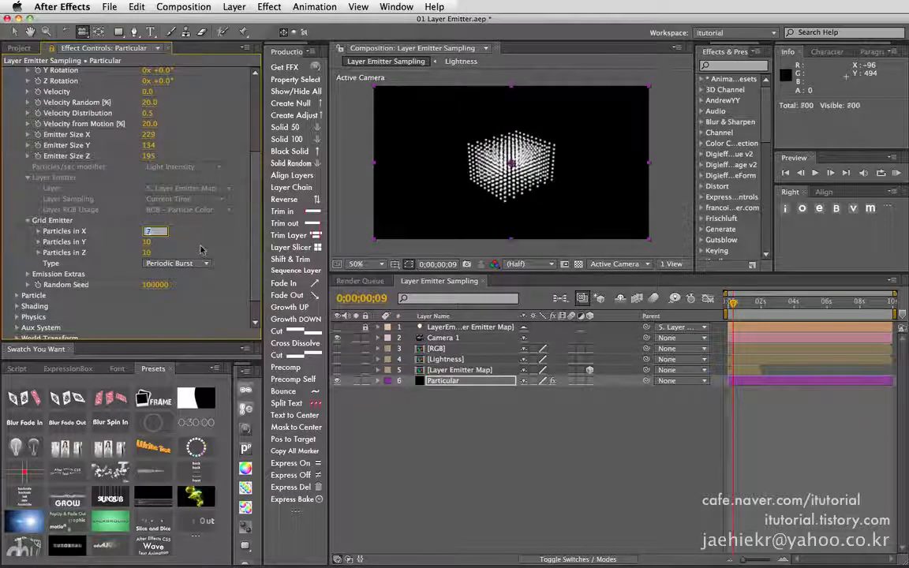
key(Down)
key(Down)
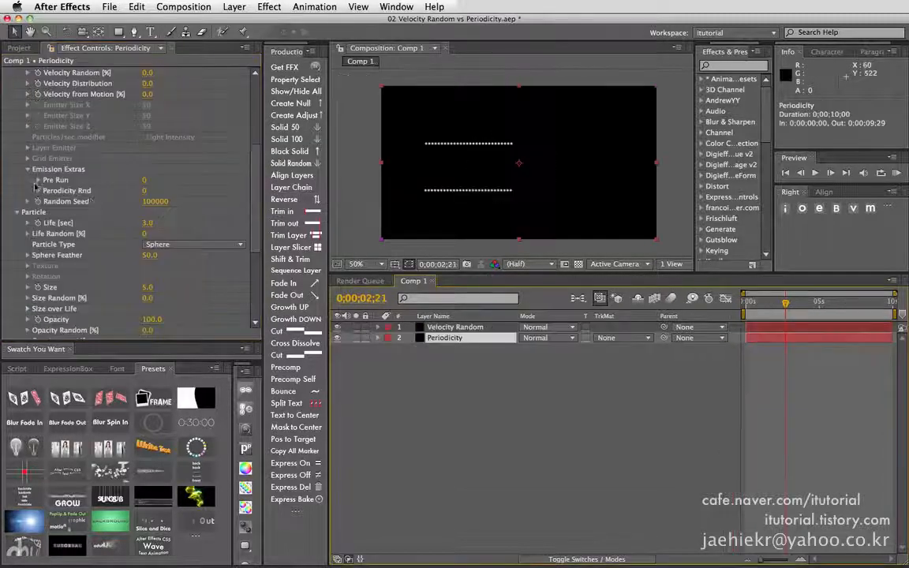
Step: Try a Periodicity Rnd of 100 on the Periodicity layer, compare the two dotted lines up close, and return it to 0
drag(144, 190, 179, 191)
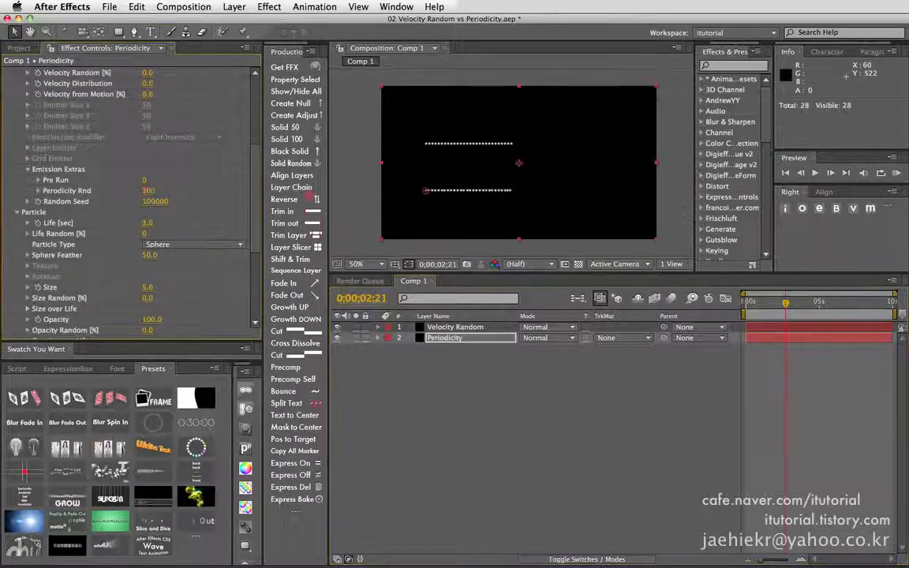
drag(308, 196, 349, 199)
key(period)
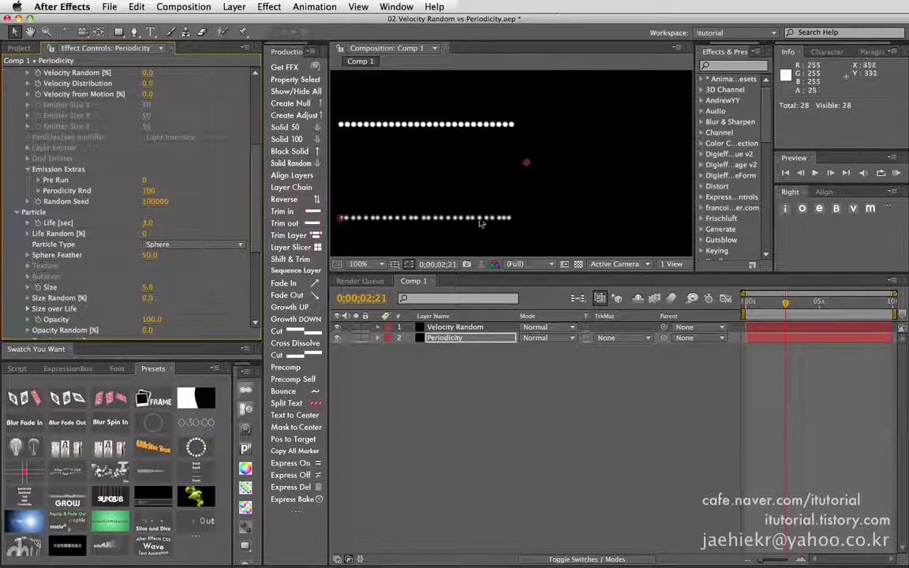
mouse_move(785, 302)
mouse_down()
mouse_move(753, 303)
mouse_move(788, 303)
mouse_up()
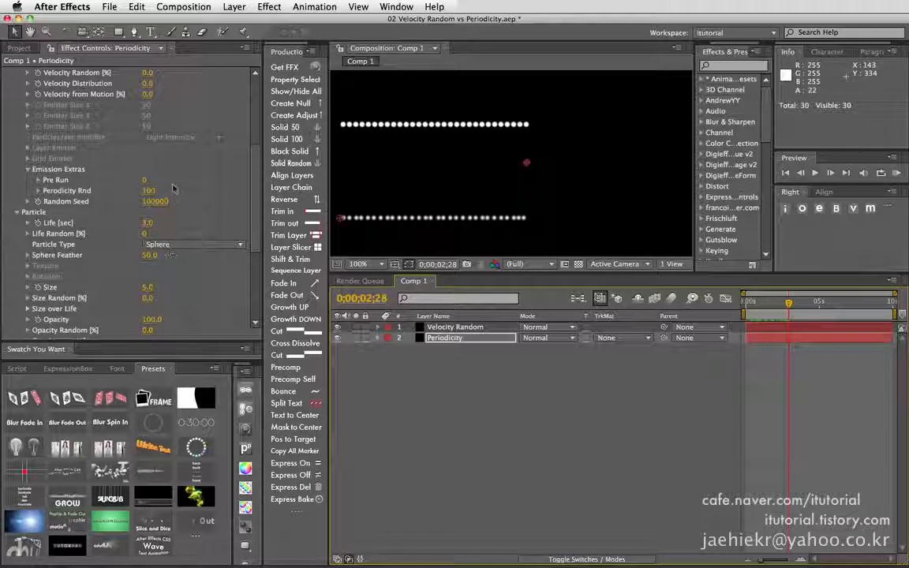
drag(148, 191, 33, 190)
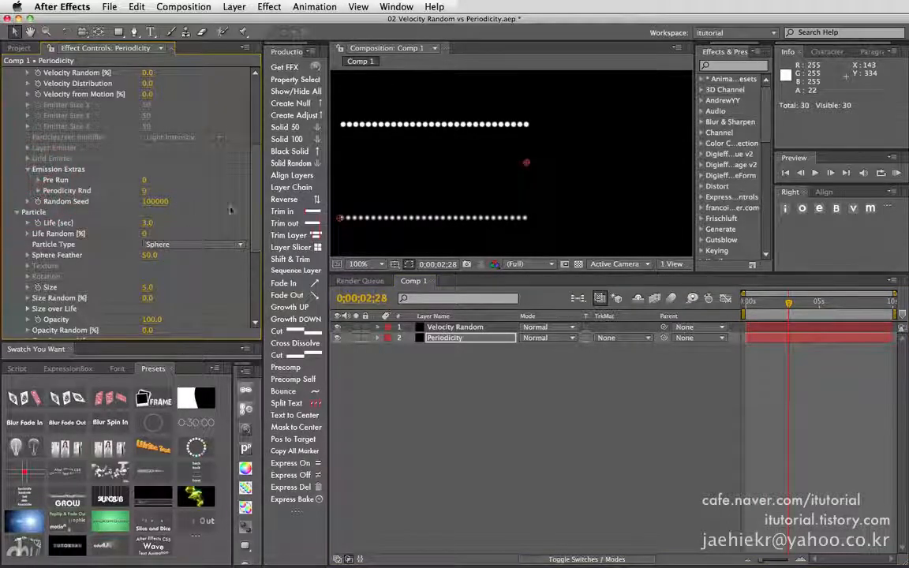
Step: Set the Velocity Random layer's emitter Velocity Random to 33% and compare the two dotted lines along the timeline
drag(253, 200, 254, 147)
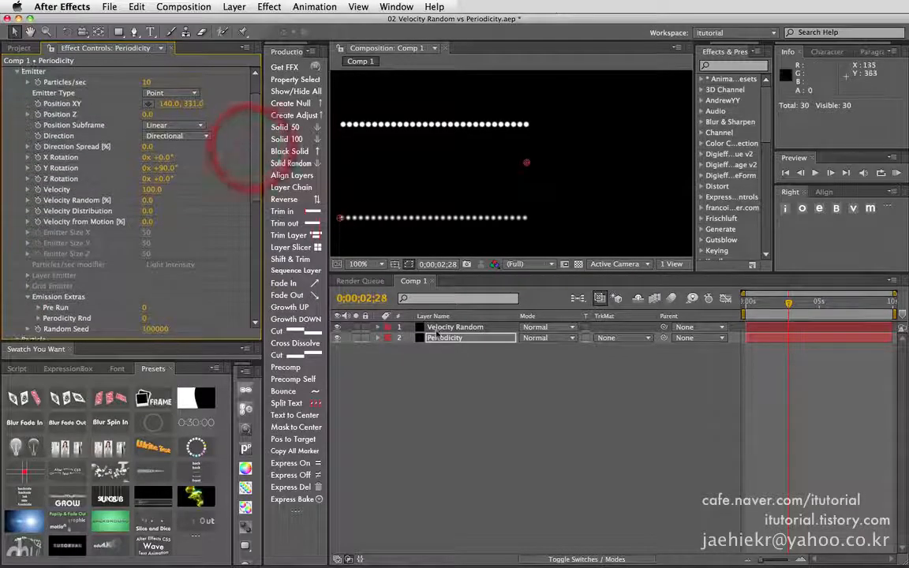
click(435, 328)
drag(253, 216, 251, 226)
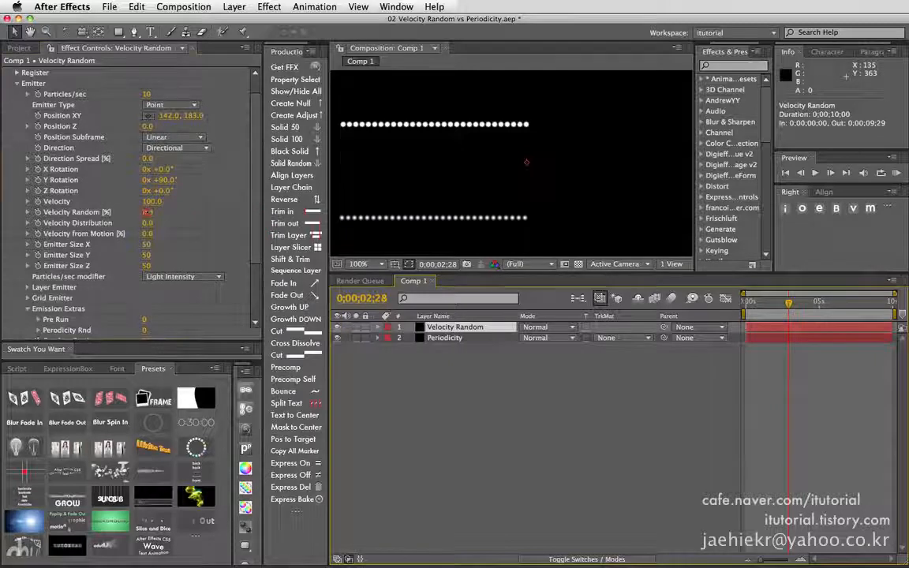
drag(147, 212, 166, 212)
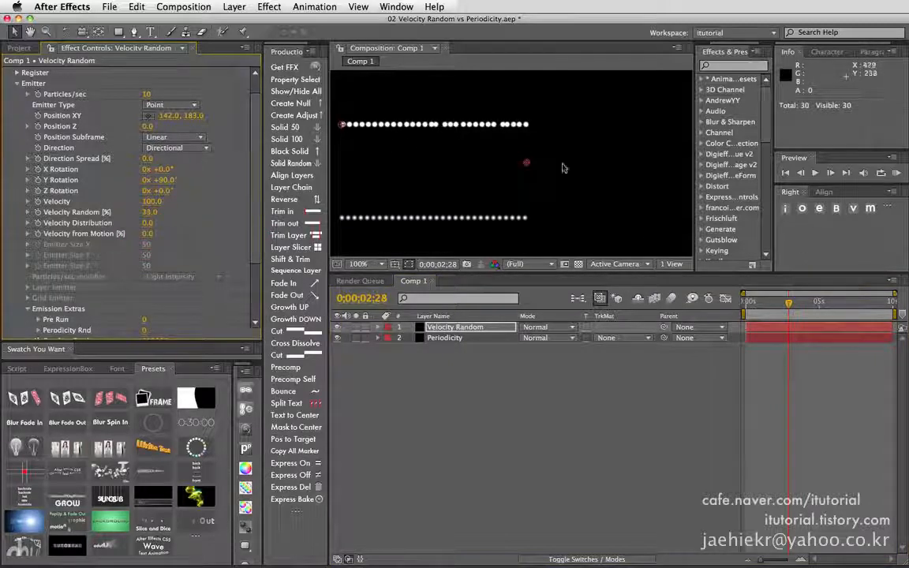
drag(761, 303, 781, 303)
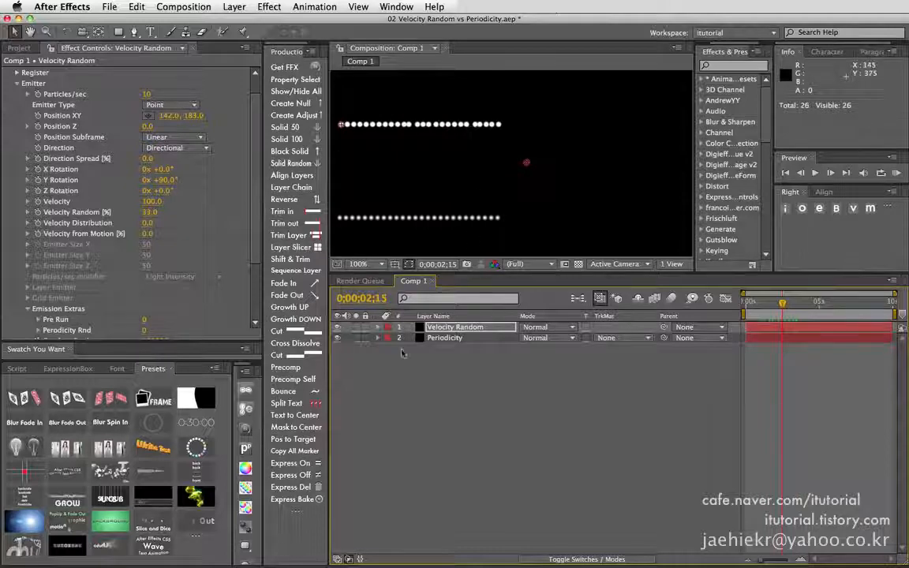
Step: Set the Sphere Feather of the Periodicity layer's particles to 0
click(434, 338)
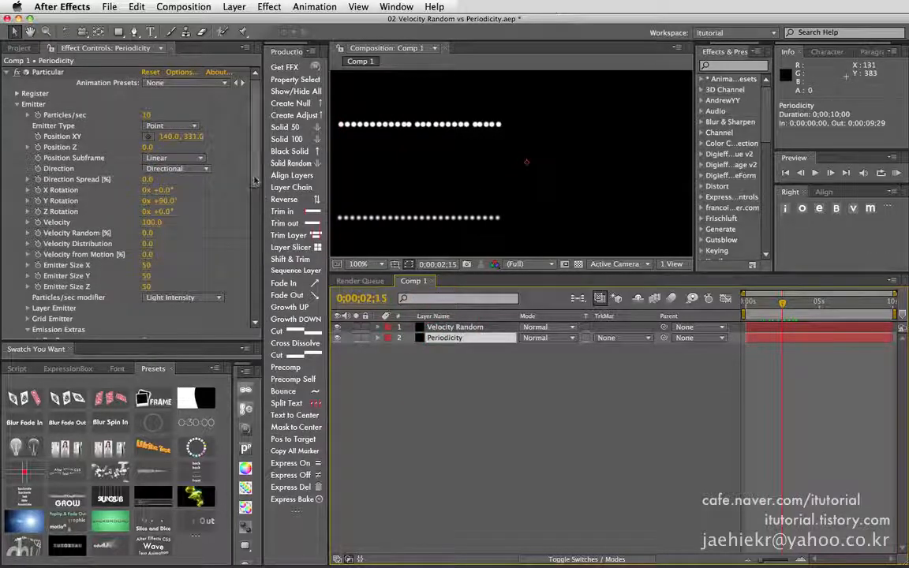
click(253, 237)
drag(252, 234, 252, 237)
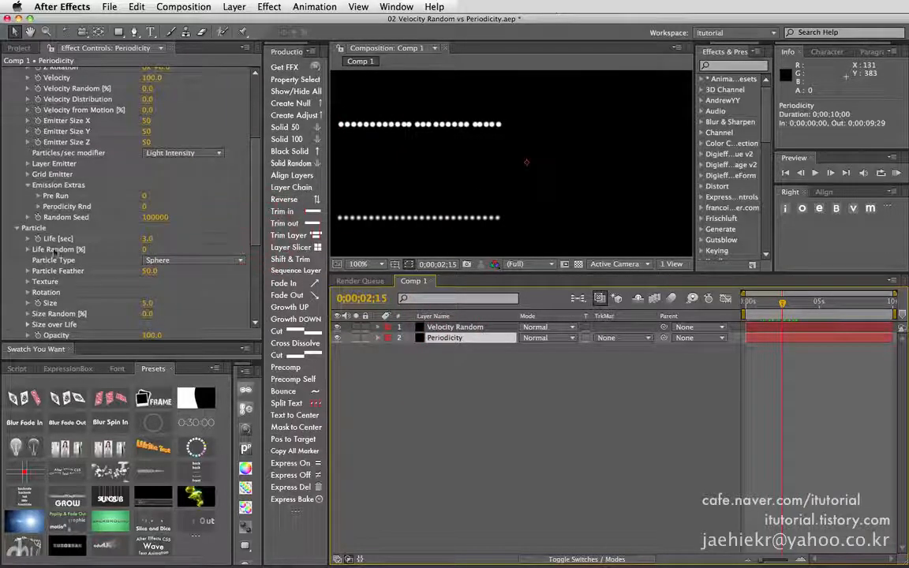
drag(147, 275, 105, 269)
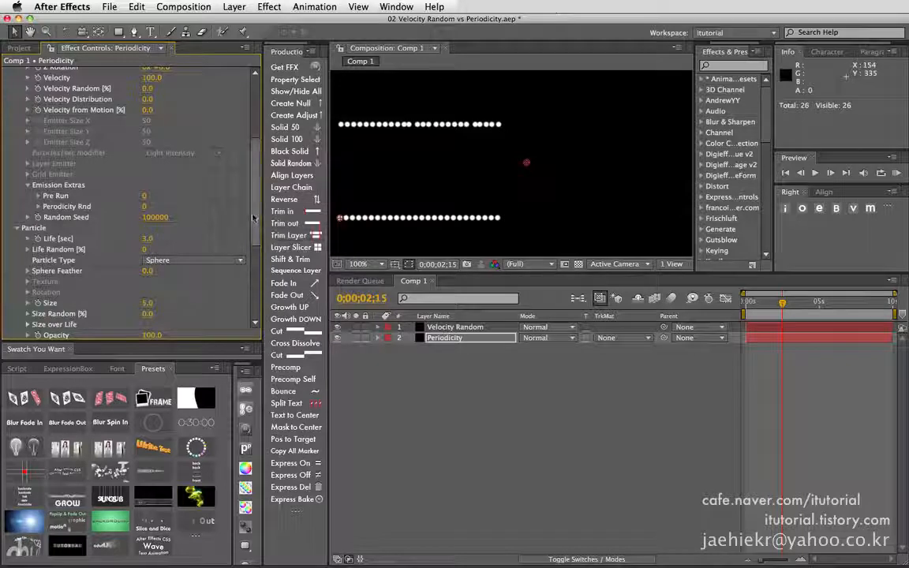
Step: Set the Velocity Random layer's emitter Velocity Random to 50%
drag(256, 219, 254, 146)
click(451, 328)
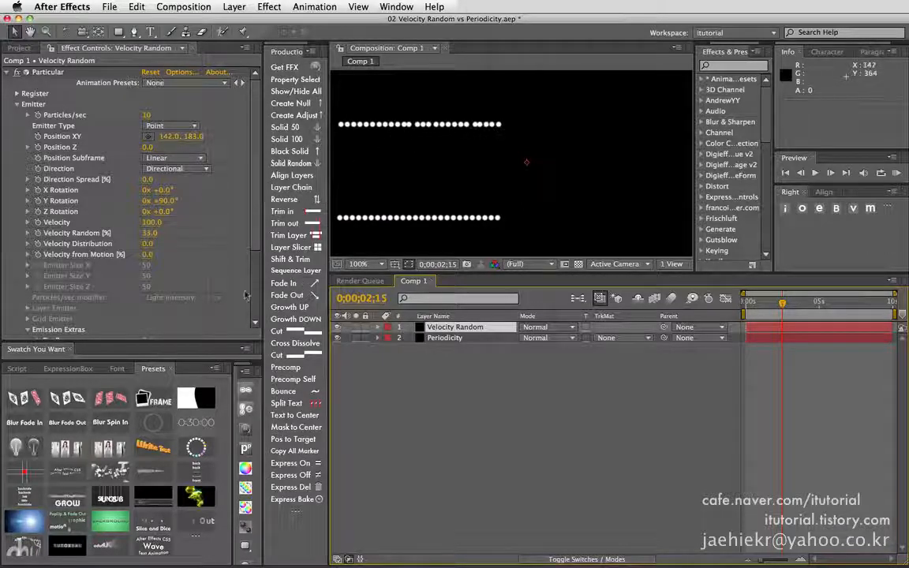
drag(150, 239, 154, 234)
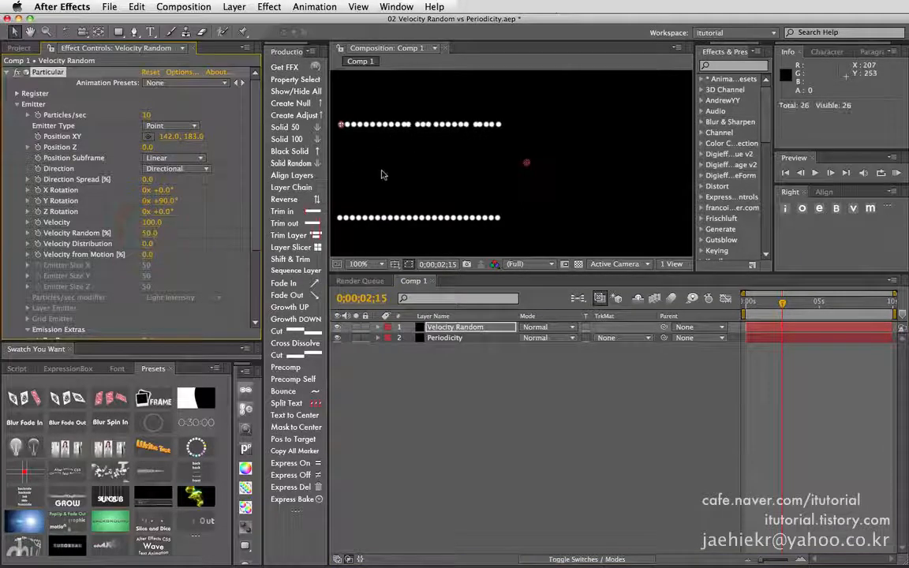
Step: Raise the Periodicity Rnd of the Periodicity layer's emitter and compare the two dotted lines along the timeline
click(441, 338)
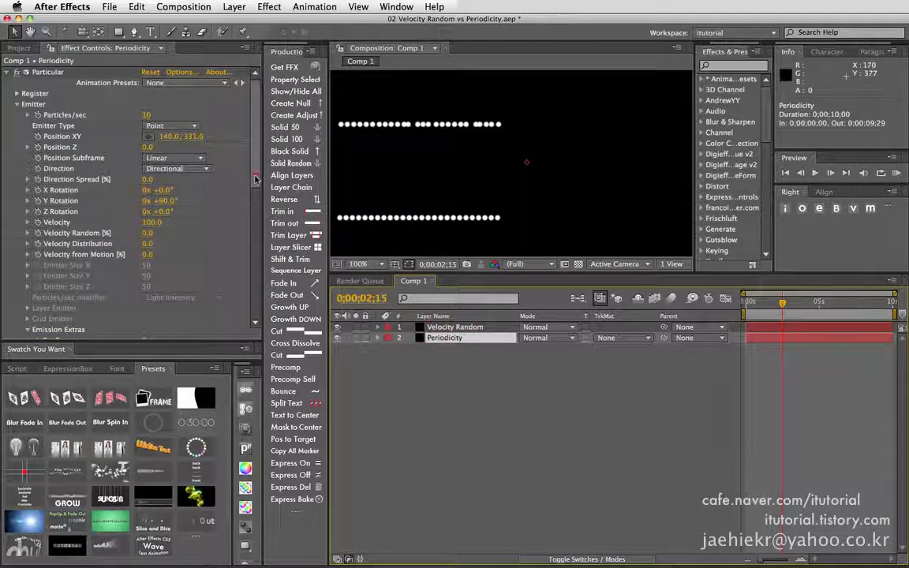
drag(255, 176, 253, 258)
drag(145, 147, 251, 129)
mouse_move(780, 305)
mouse_down()
mouse_move(753, 306)
mouse_move(798, 306)
mouse_up()
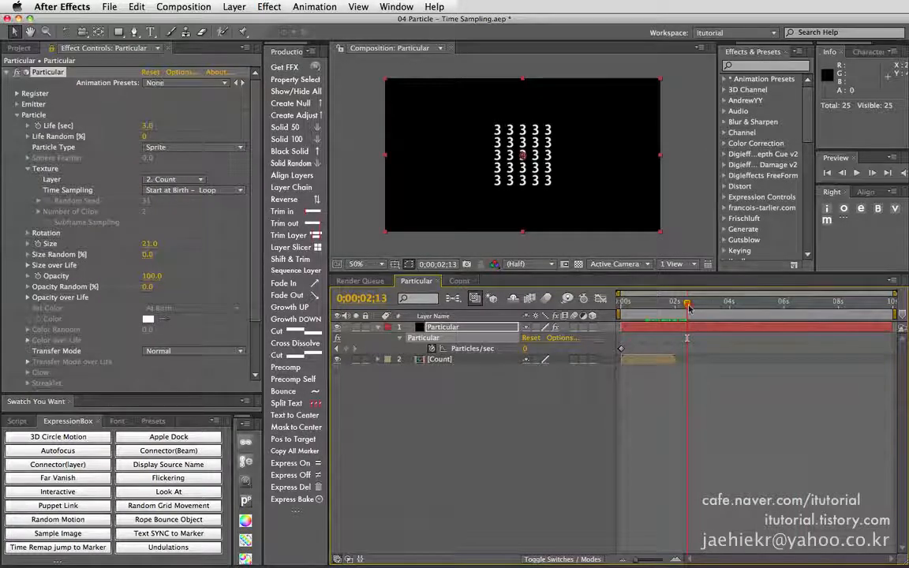
Step: Try a particle Life of 10 seconds and check how the looping Count sprites play beyond the Count layer's end
drag(688, 306, 706, 303)
click(146, 125)
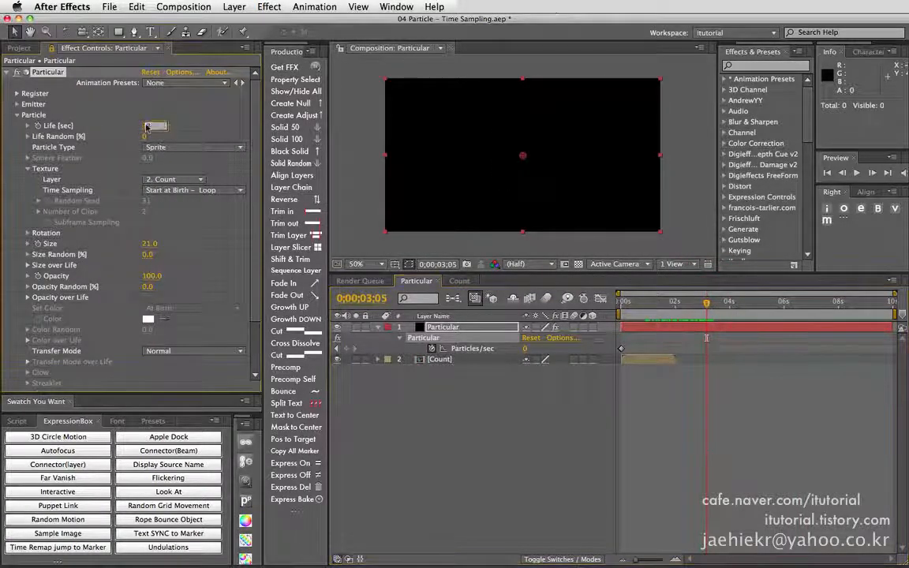
key(Return)
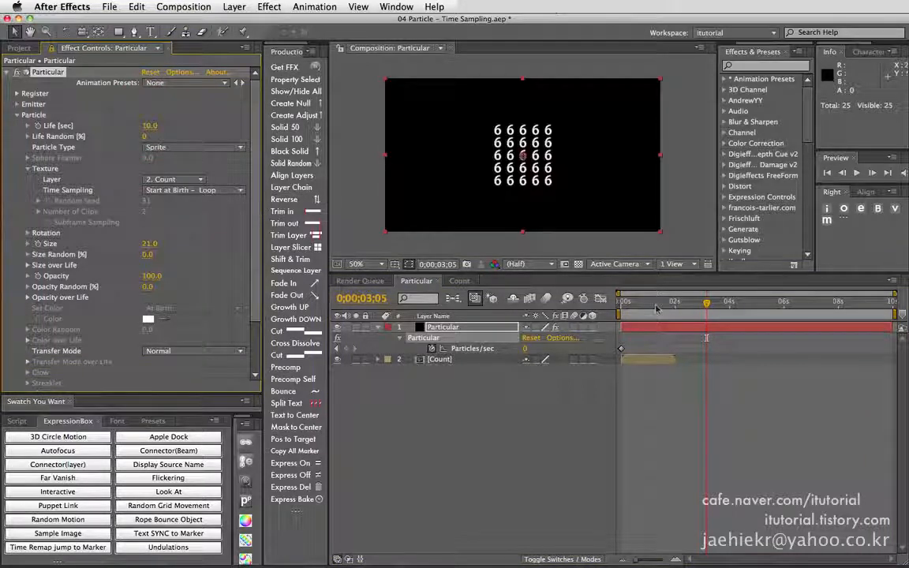
click(661, 362)
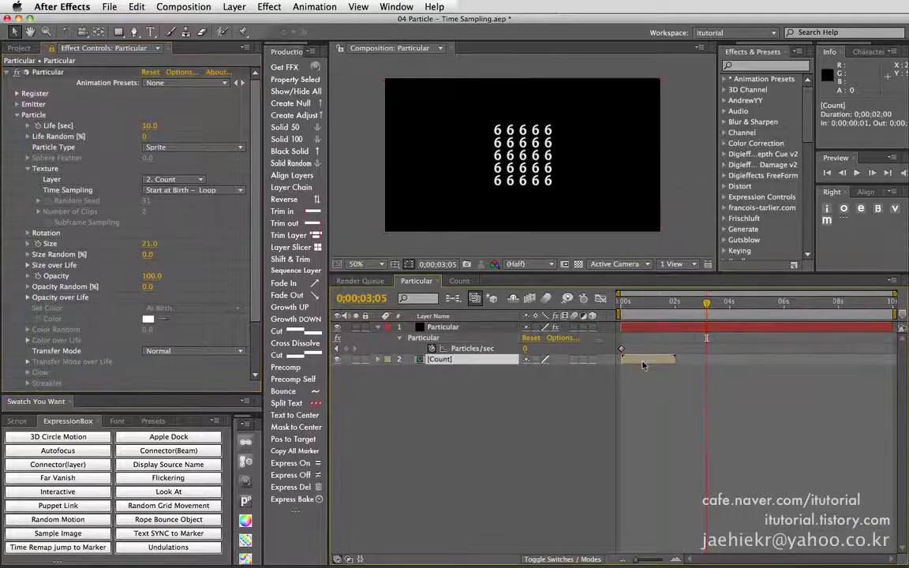
drag(678, 301, 713, 302)
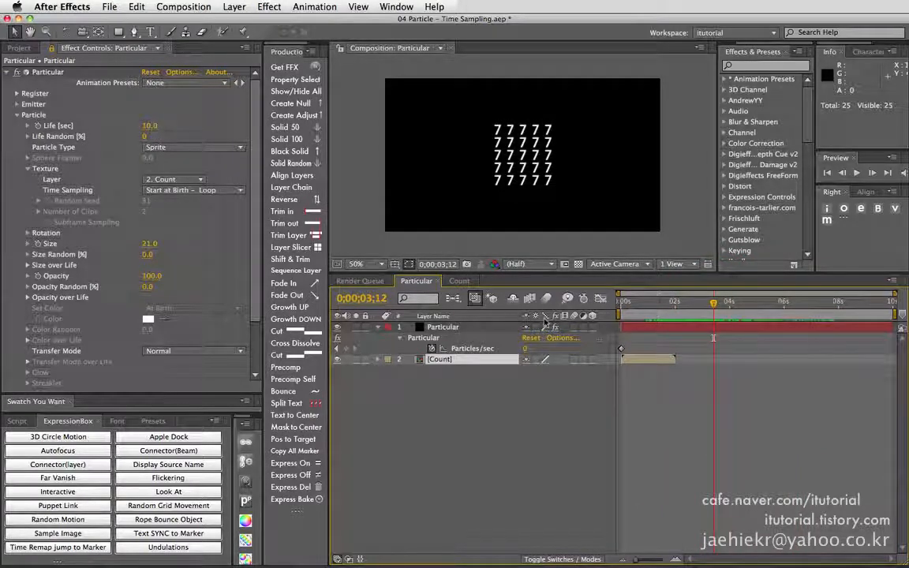
drag(672, 306, 717, 306)
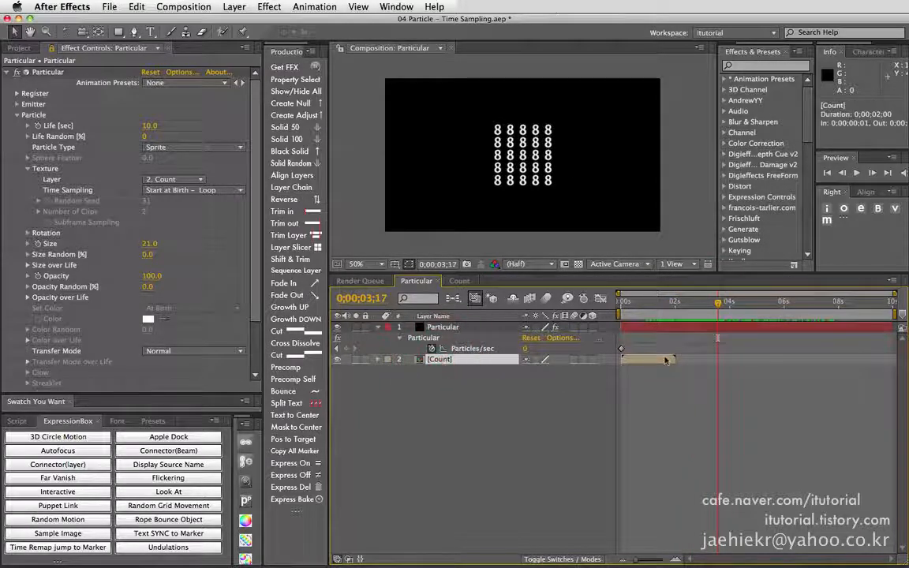
drag(717, 304, 741, 304)
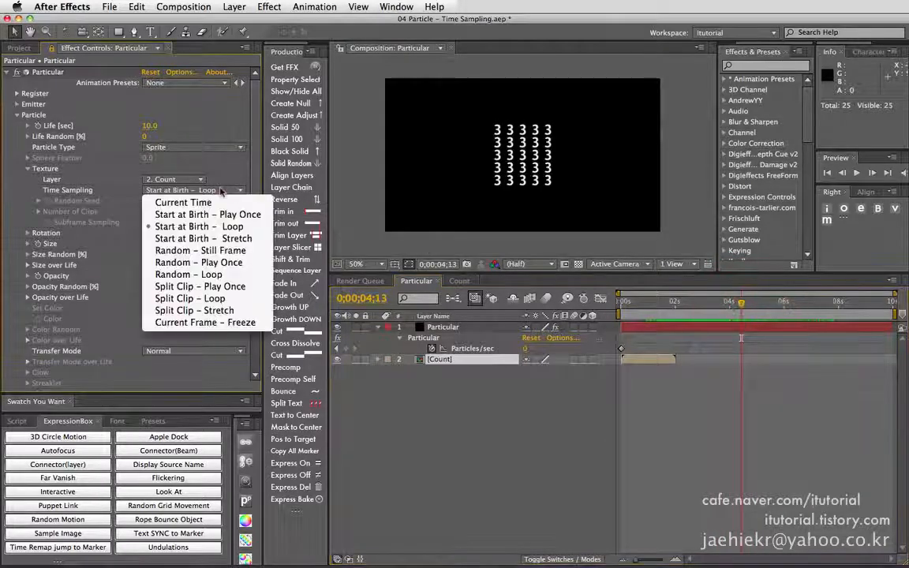
Step: Set the Count texture's Time Sampling to Start at Birth - Stretch and the particle Life to 3 seconds
click(193, 190)
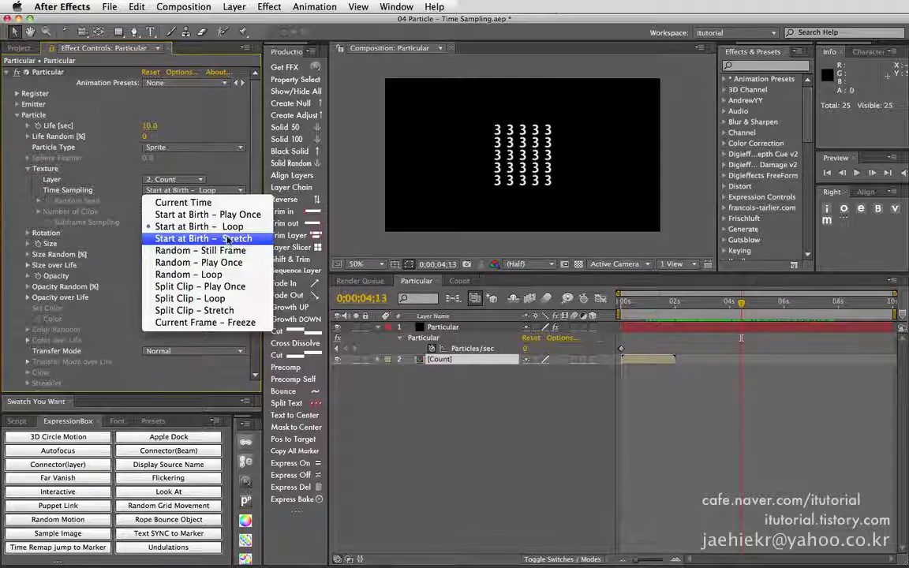
click(228, 238)
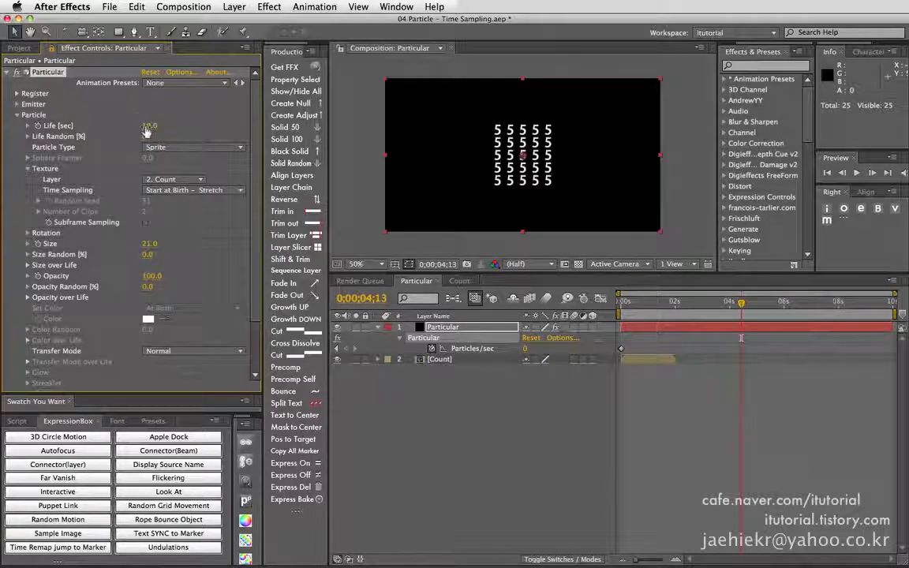
click(645, 360)
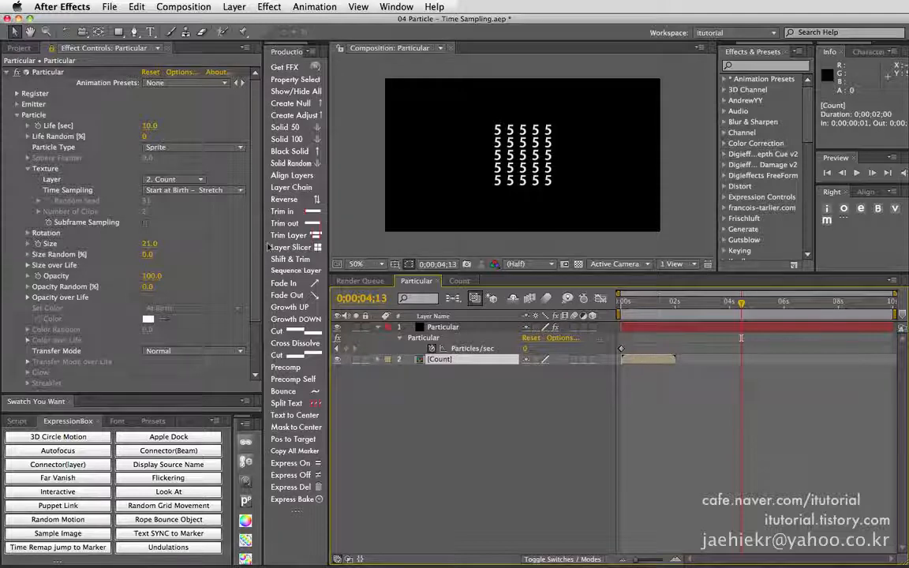
click(149, 125)
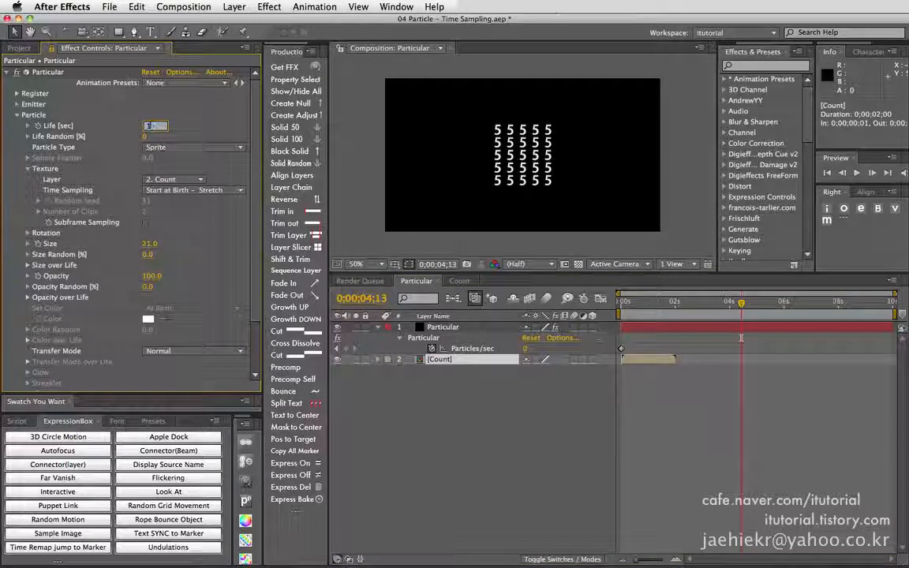
text(3)
key(Return)
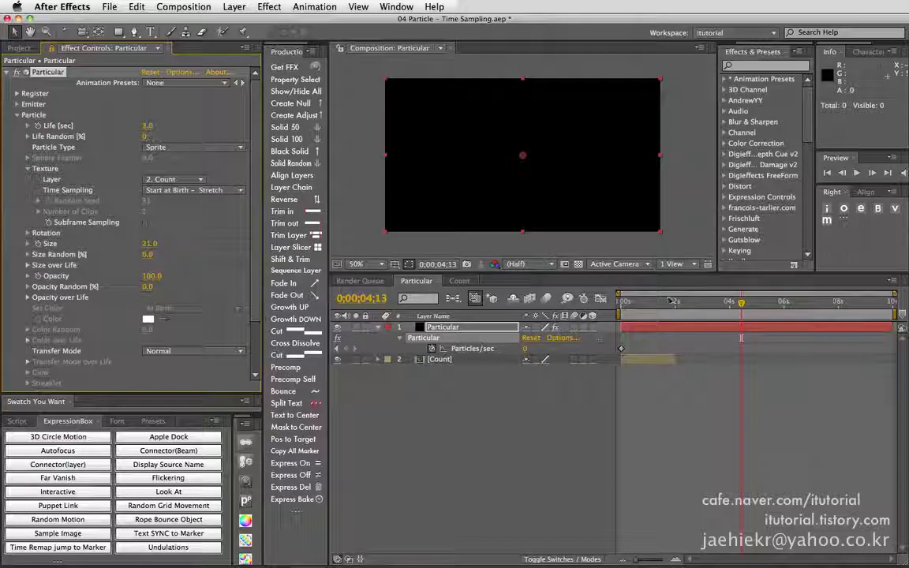
Step: Examine how the stretched Count sprites play over the particle life, from the start to about 0;00;02;24
click(636, 303)
drag(643, 302, 623, 303)
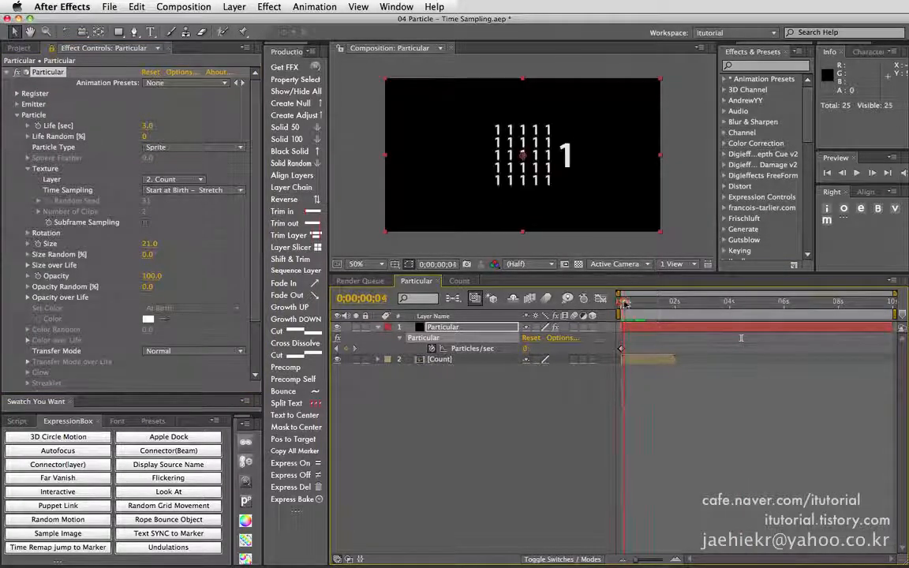
click(631, 359)
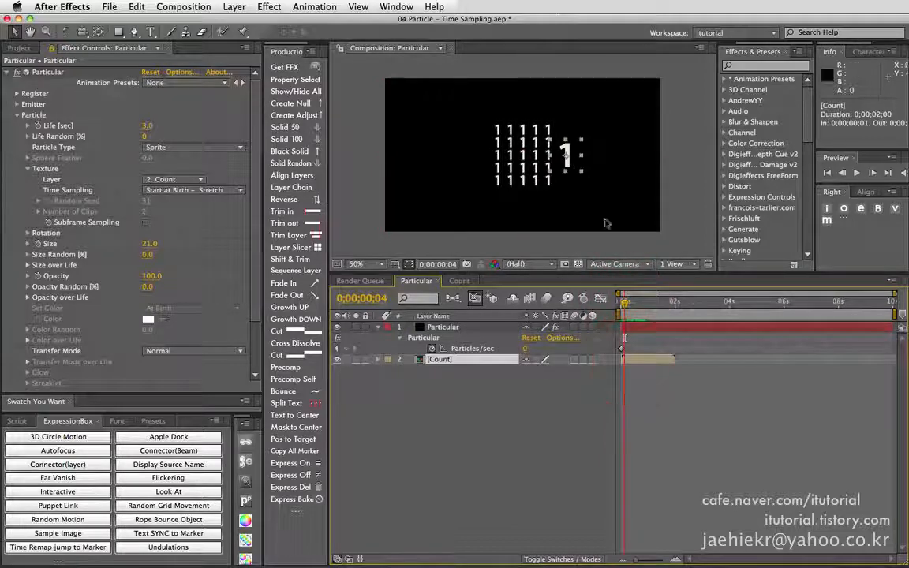
drag(627, 313, 697, 305)
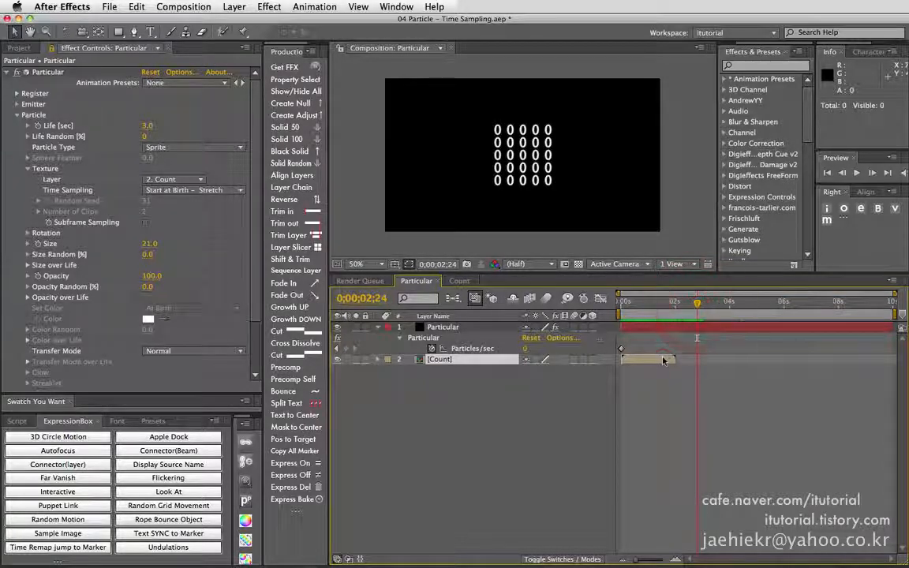
click(662, 358)
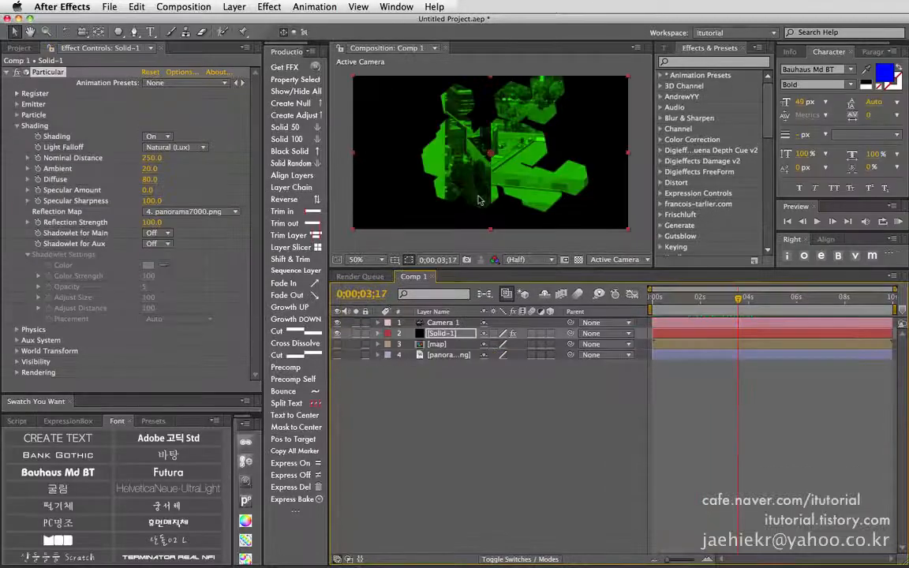
Step: Set the Reflection Strength of Solid-1's particles to 109 and check the reflections up to 0;00;05;08
mouse_move(152, 224)
mouse_down()
mouse_move(104, 222)
mouse_move(154, 218)
mouse_up()
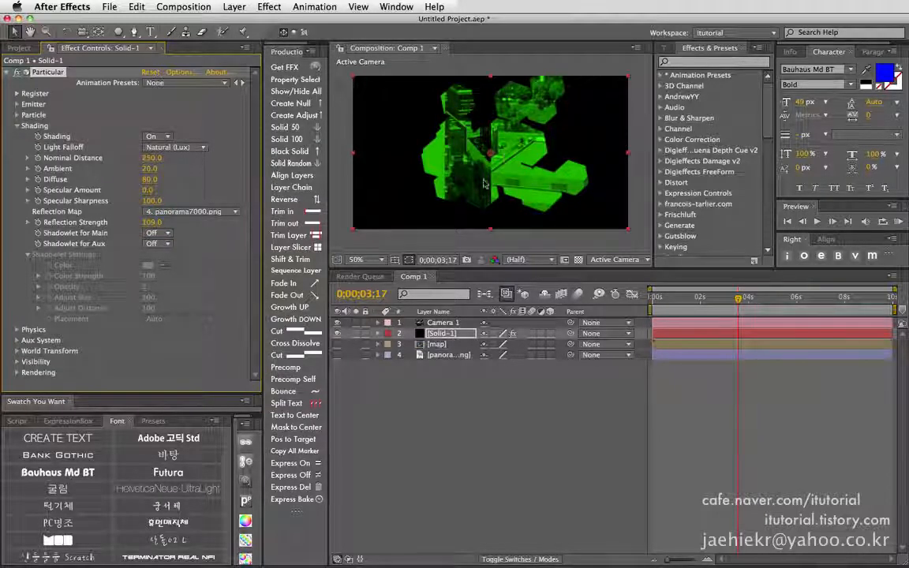
drag(737, 298, 779, 301)
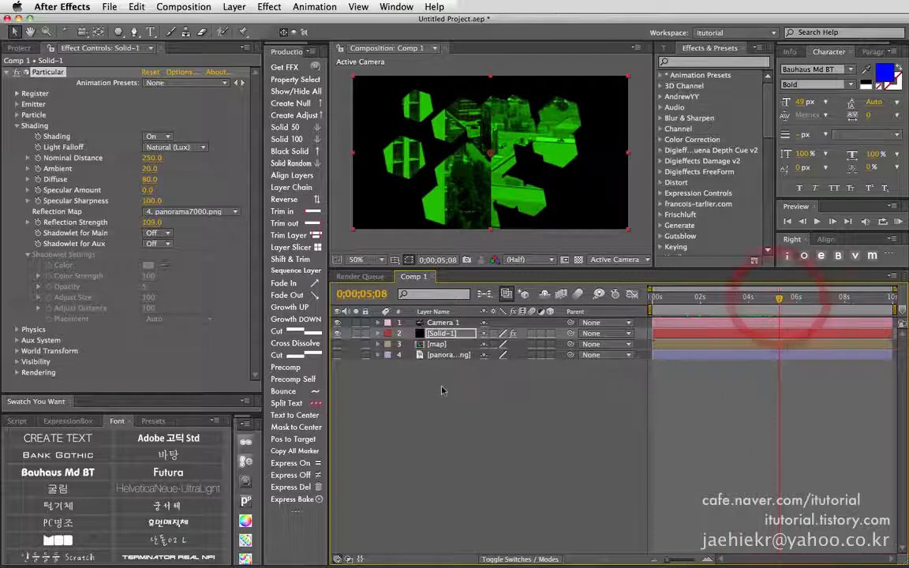
Step: Replace the panorama7000.png layer with machu-picchu-panorama_koviet2.jpg beneath the map layer and hide the new layer
click(438, 354)
key(Delete)
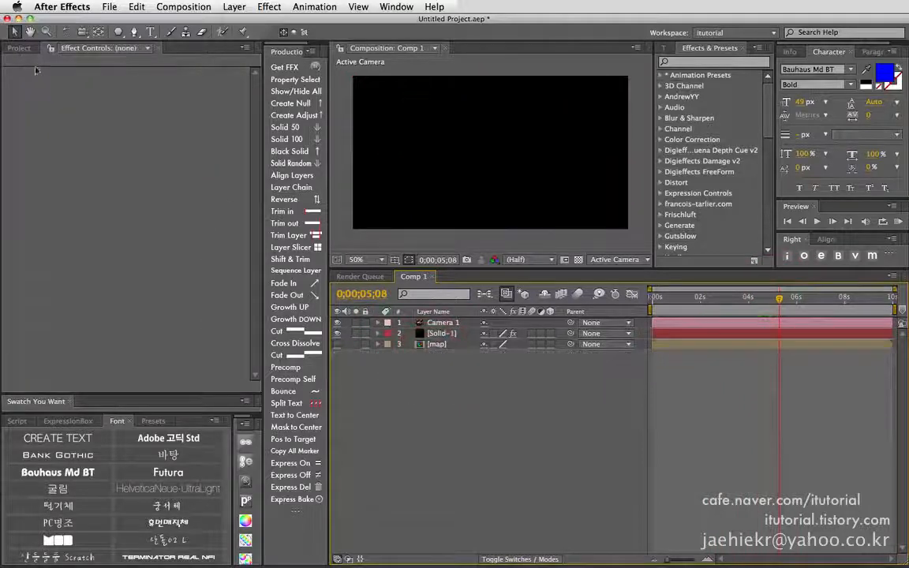
click(19, 47)
click(44, 195)
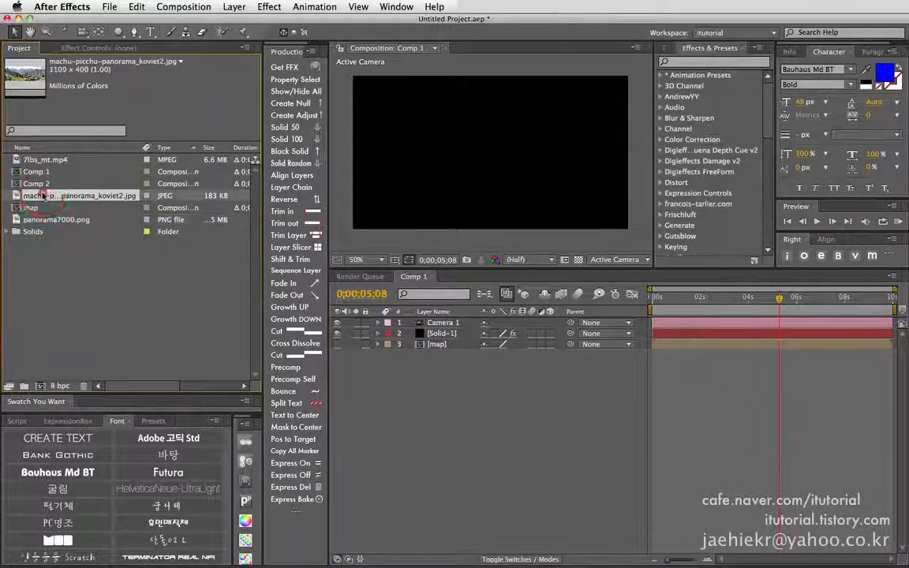
drag(43, 195, 410, 389)
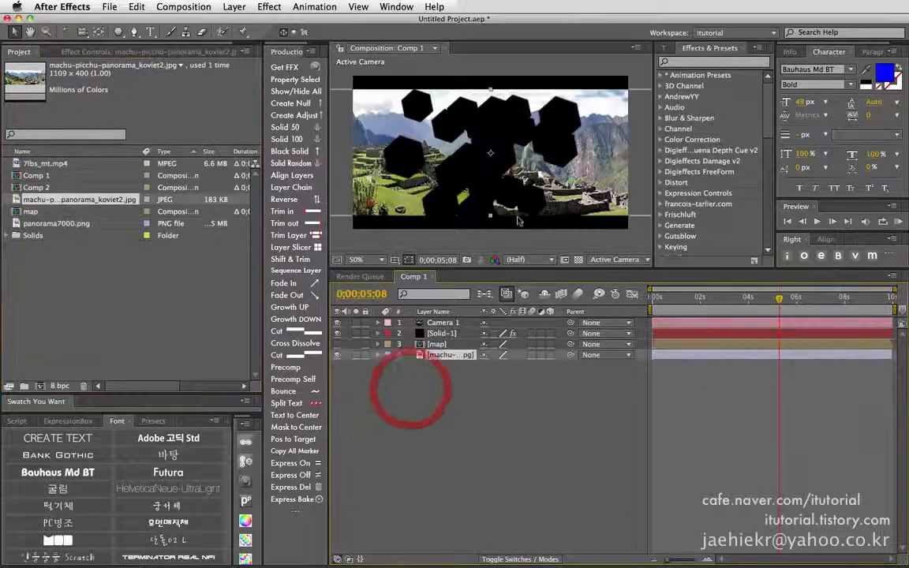
click(338, 354)
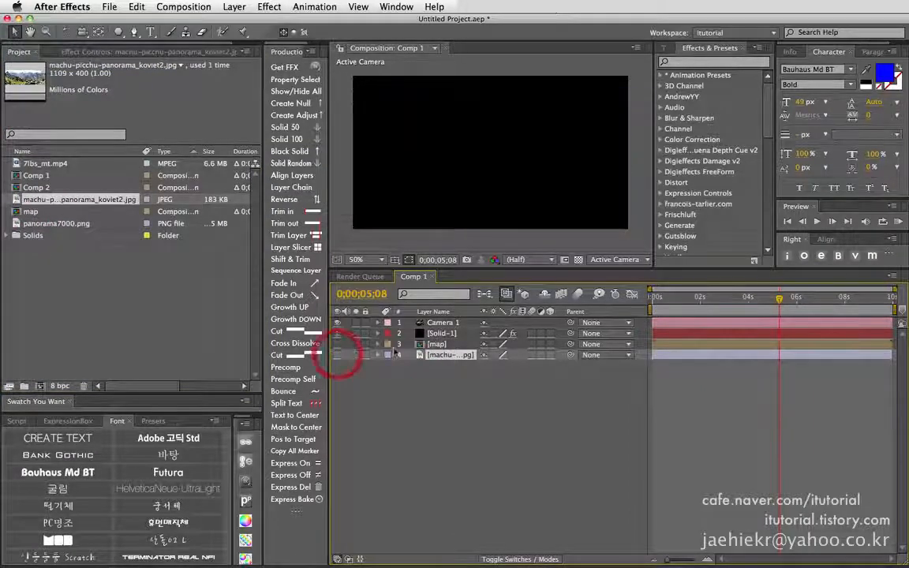
Step: Set Solid-1's Particular Reflection Map to the machu-picchu-panorama_koviet2.jpg layer
click(396, 332)
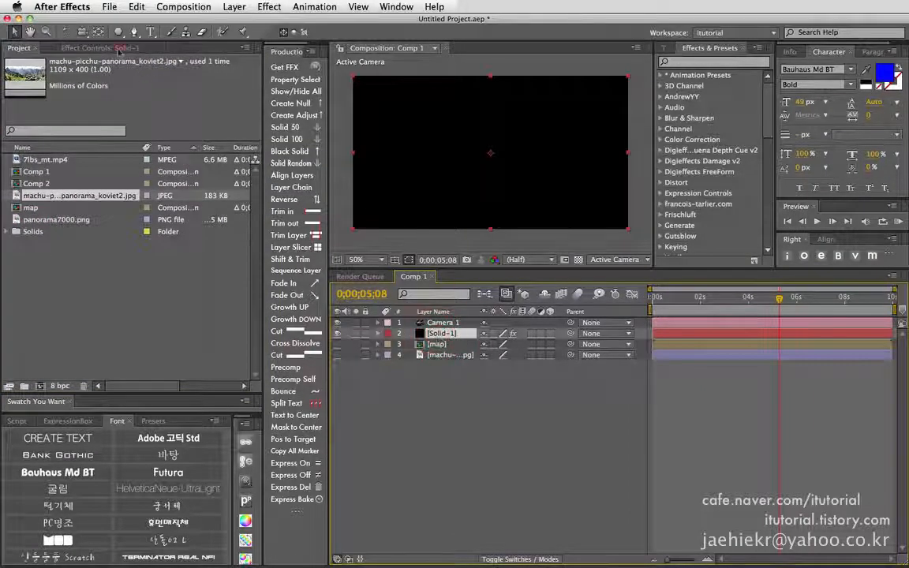
click(118, 49)
click(178, 212)
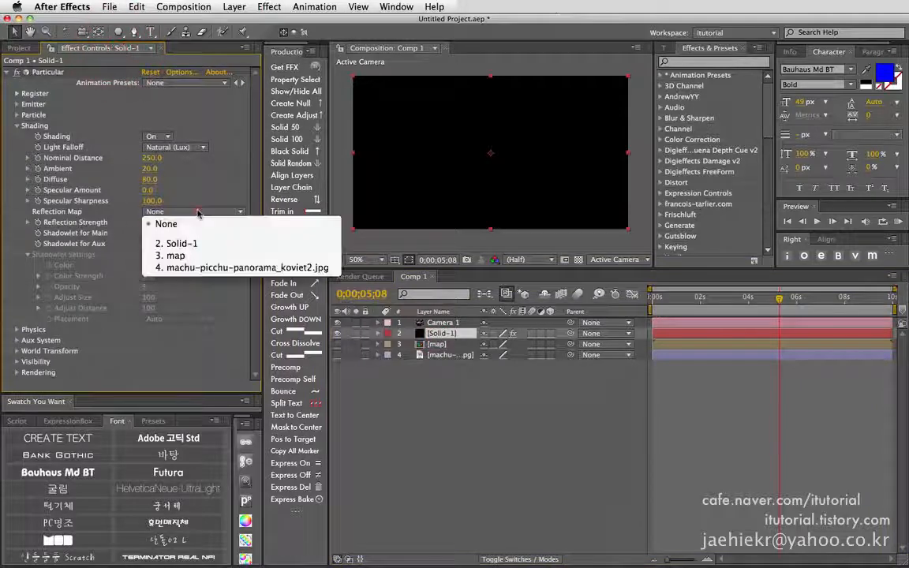
click(203, 268)
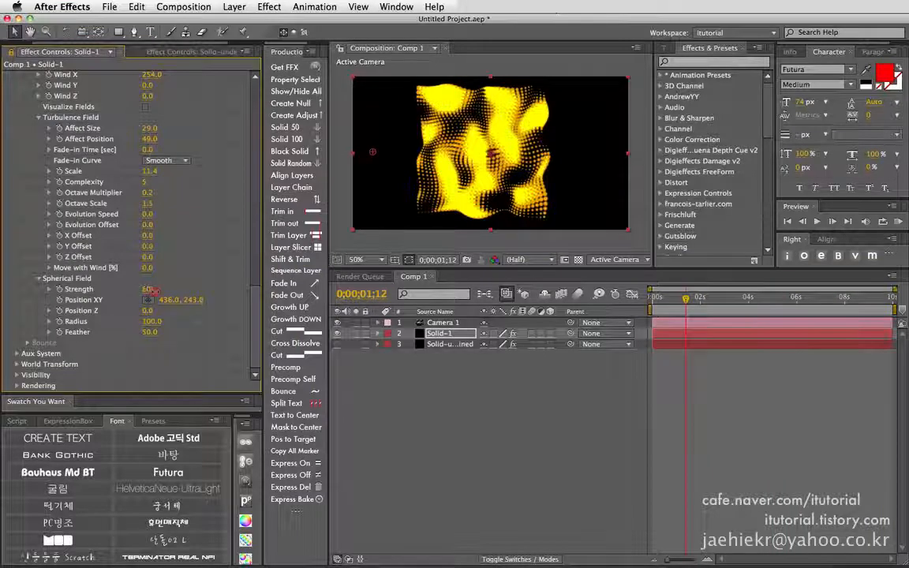
Step: Try a Spherical Field Strength of 100 on Solid-1 and check its effect on the yellow particle grid over time
drag(148, 290, 225, 290)
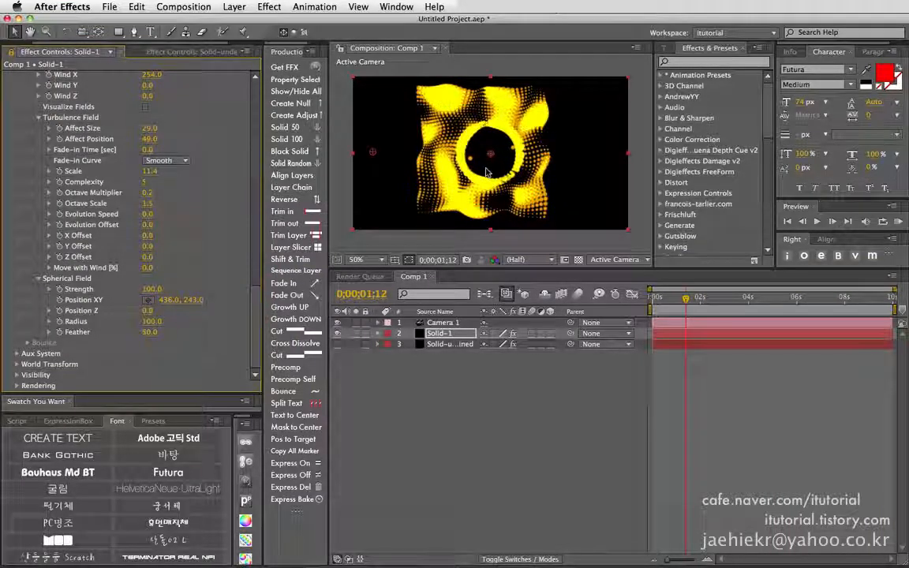
drag(684, 298, 657, 295)
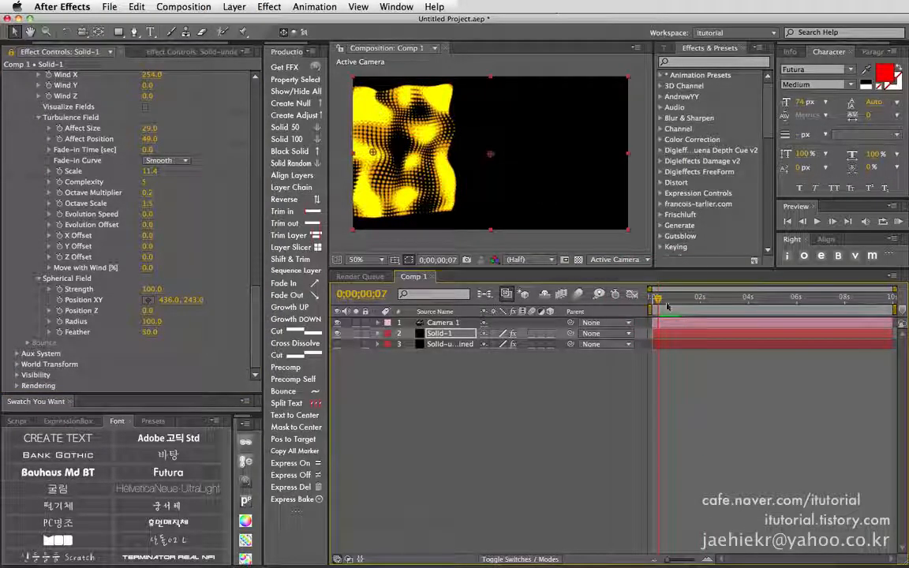
mouse_move(660, 299)
mouse_down()
mouse_move(675, 300)
mouse_move(660, 300)
mouse_up()
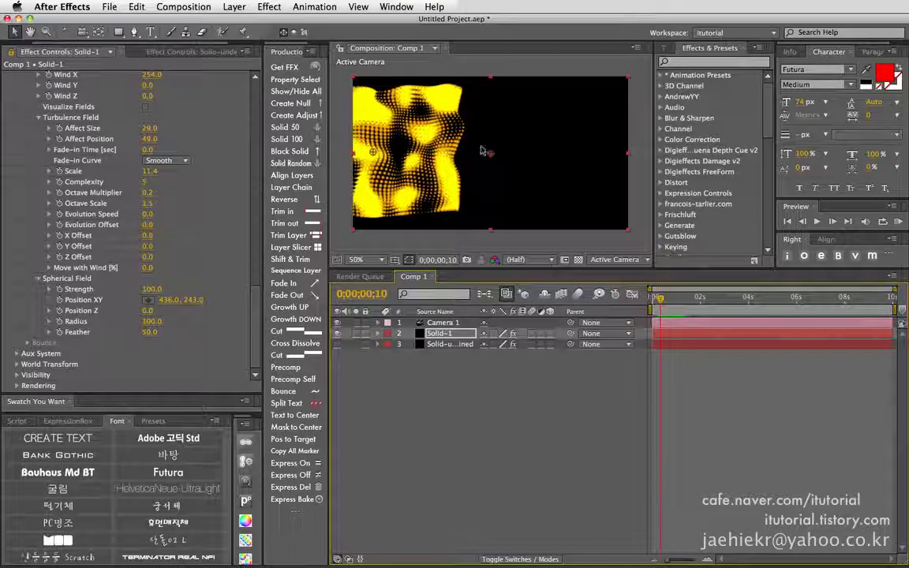
Step: Turn on Visualize Fields, set Solid-1's Spherical Field Strength to -100, and check the field's effect along the timeline
click(145, 106)
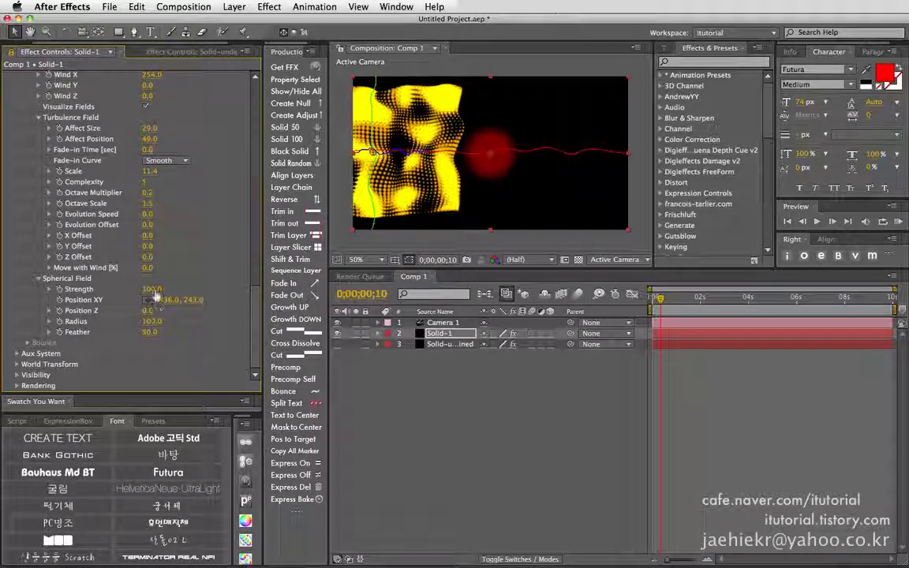
drag(150, 289, 169, 296)
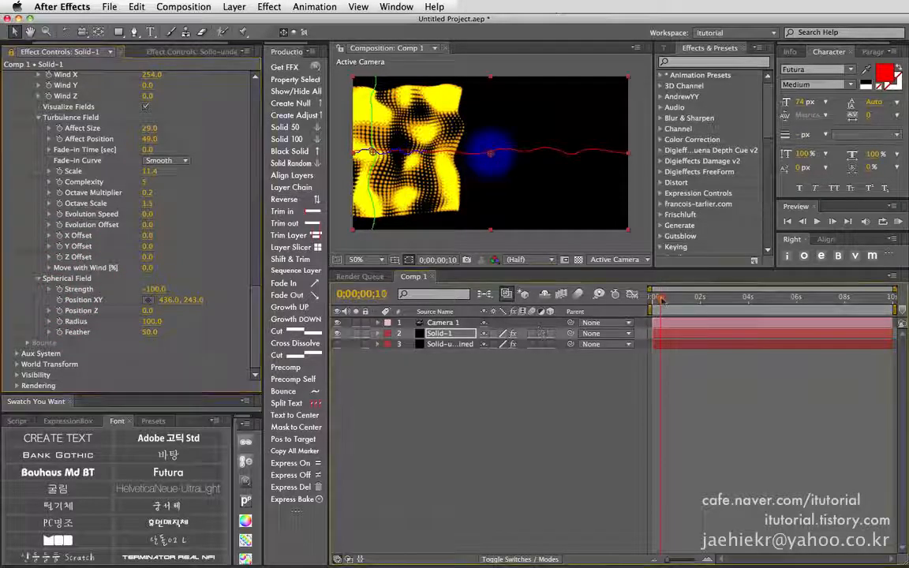
drag(662, 298, 673, 299)
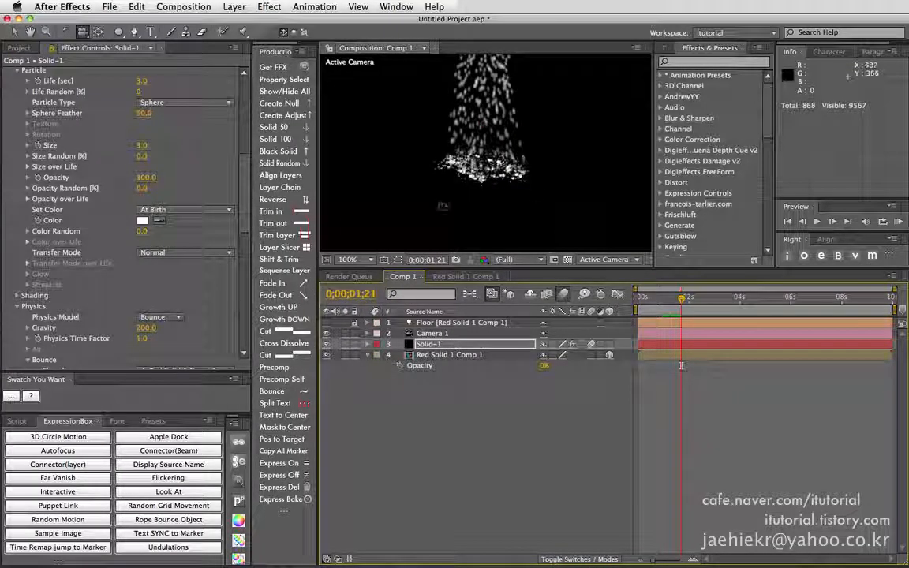
Step: Set the Bounce Collision Event of Solid-1's particles to Slide and check them against the Red Solid 1 Comp 1 floor layer
drag(244, 217, 243, 266)
click(176, 223)
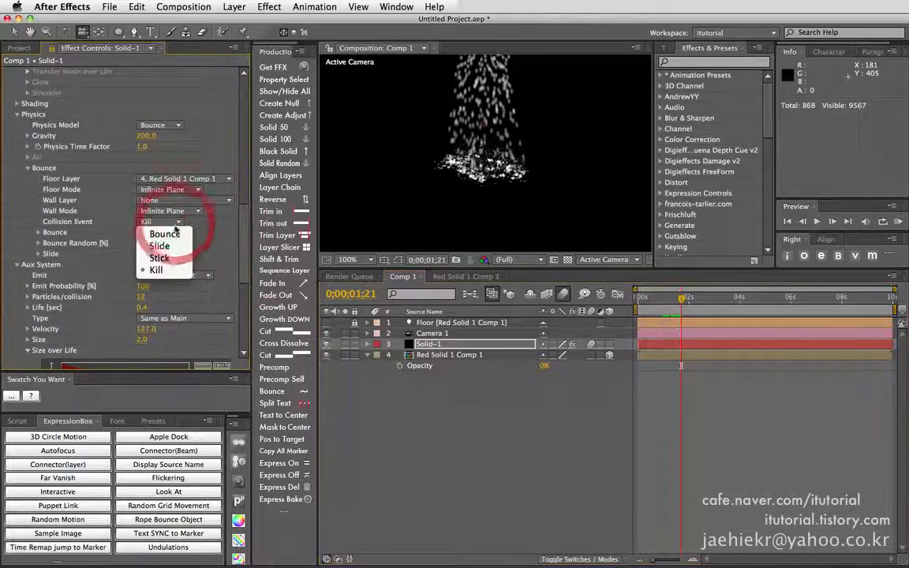
click(157, 244)
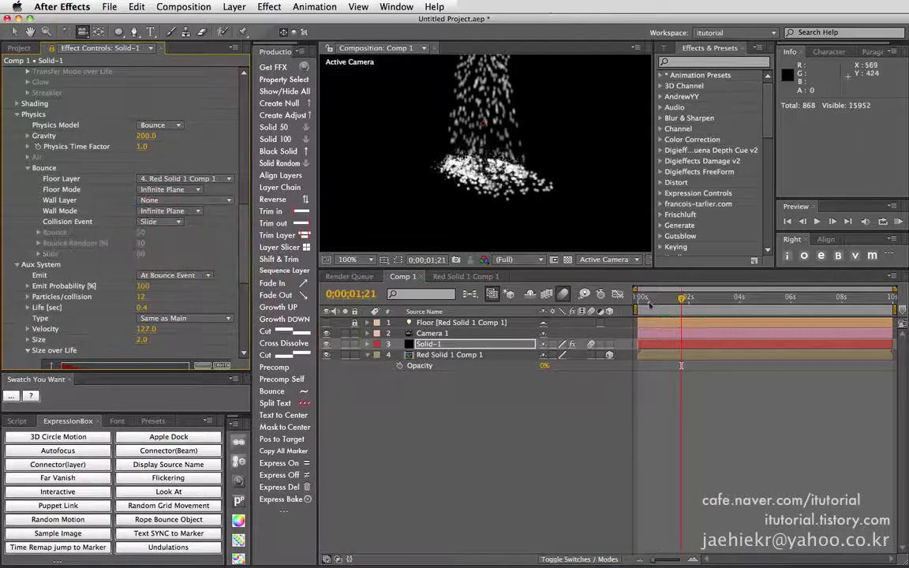
mouse_move(682, 299)
mouse_down()
mouse_move(712, 307)
mouse_move(679, 306)
mouse_up()
click(456, 357)
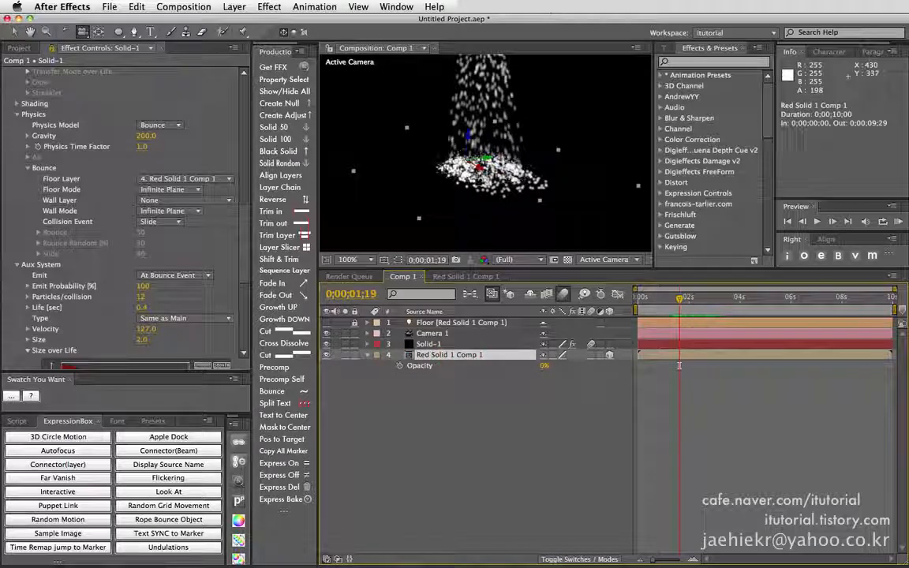
Step: Tilt the Red Solid 1 Comp 1 floor layer slightly with the Rotation tool and check the sliding particles up to 0;00;02;18
key(w)
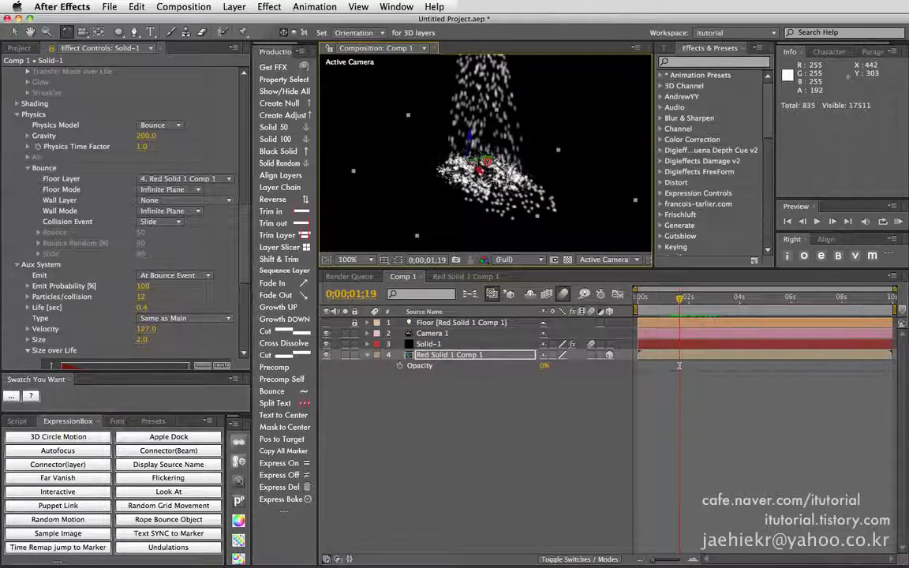
click(447, 356)
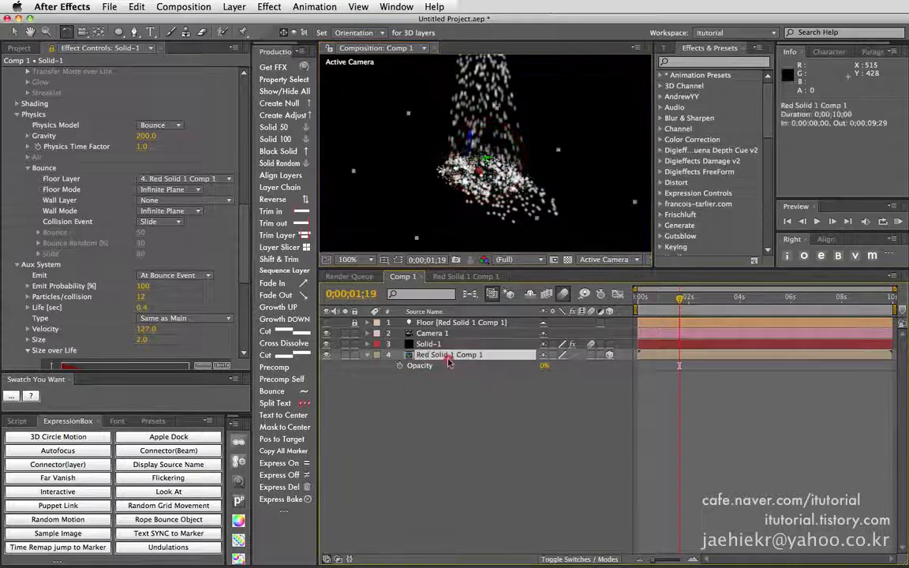
key(v)
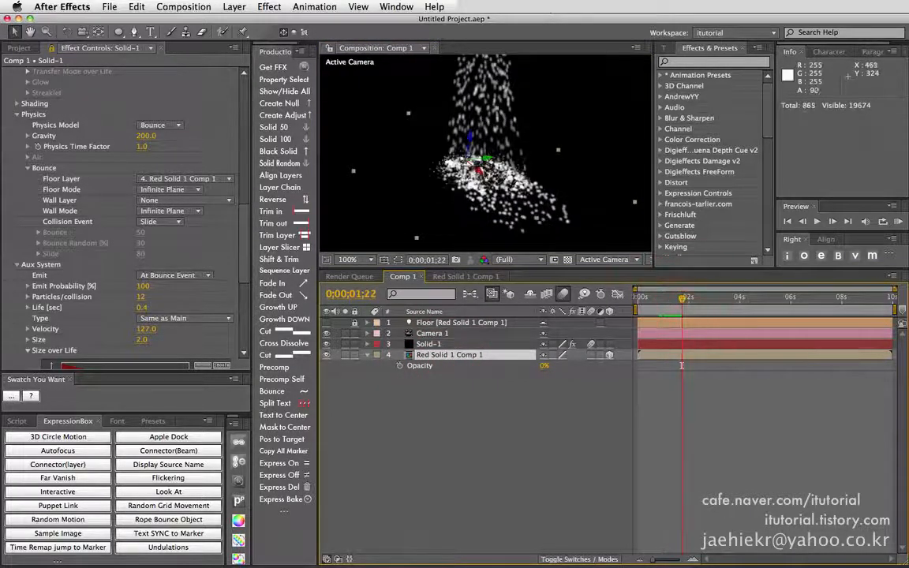
drag(686, 299, 703, 299)
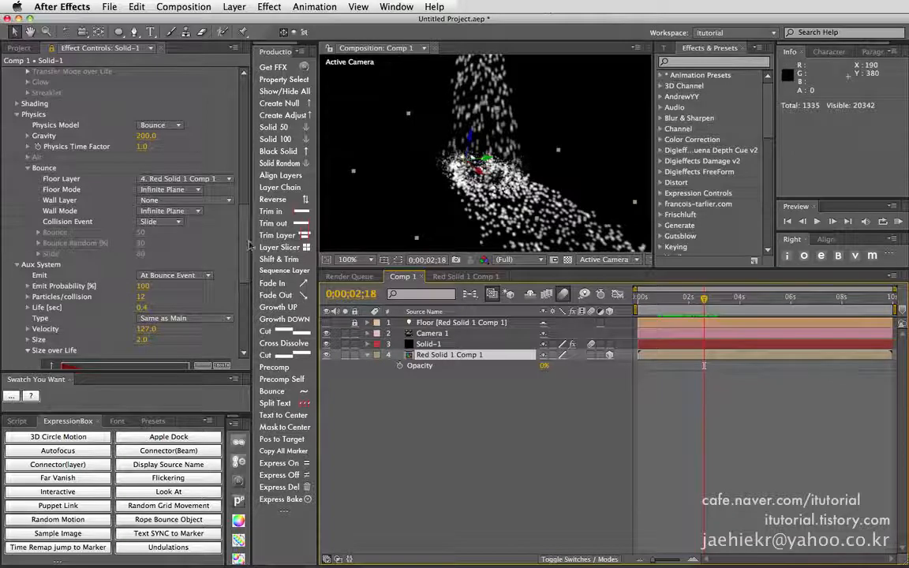
Step: Apply the white-cyan-blue preset to the Aux System's Color over Life and remove the cyan stop from the gradient
scroll(224, 237, down, 6)
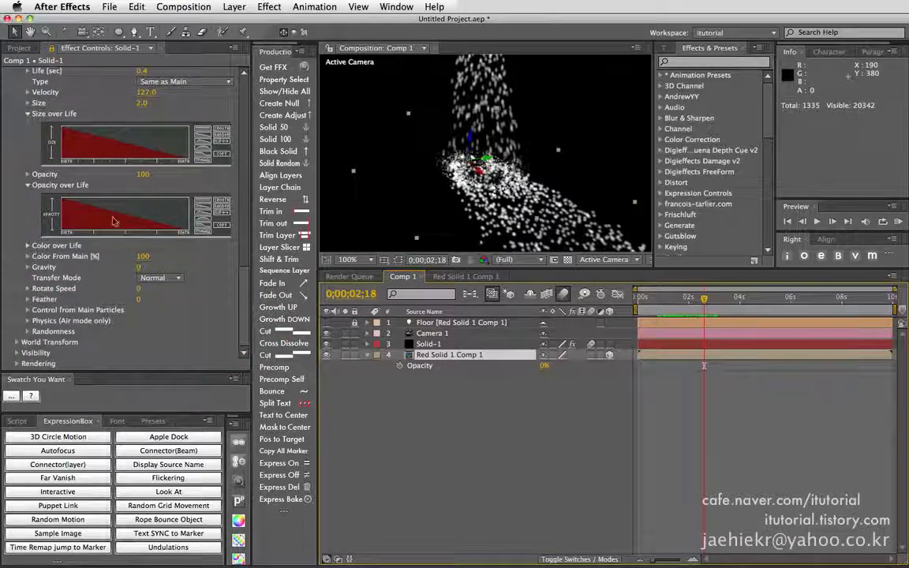
click(28, 245)
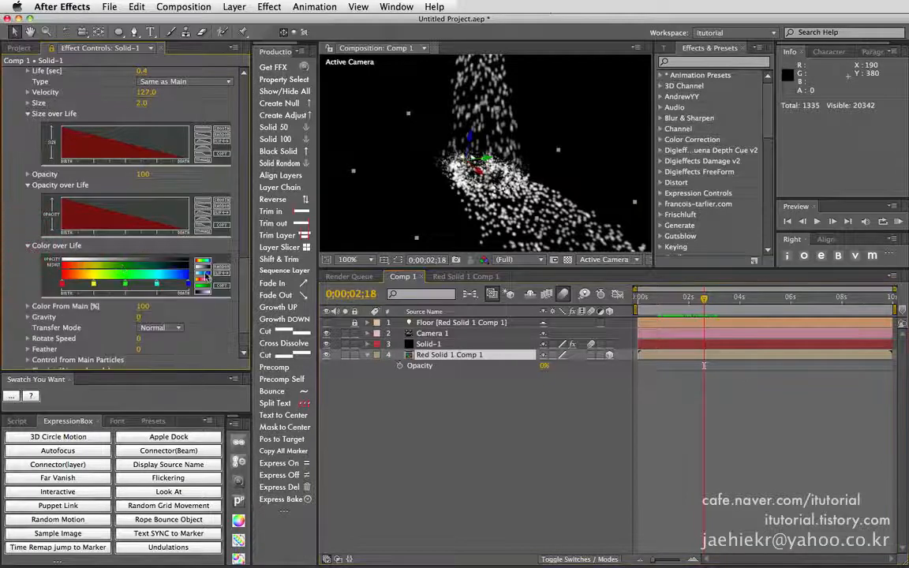
click(205, 273)
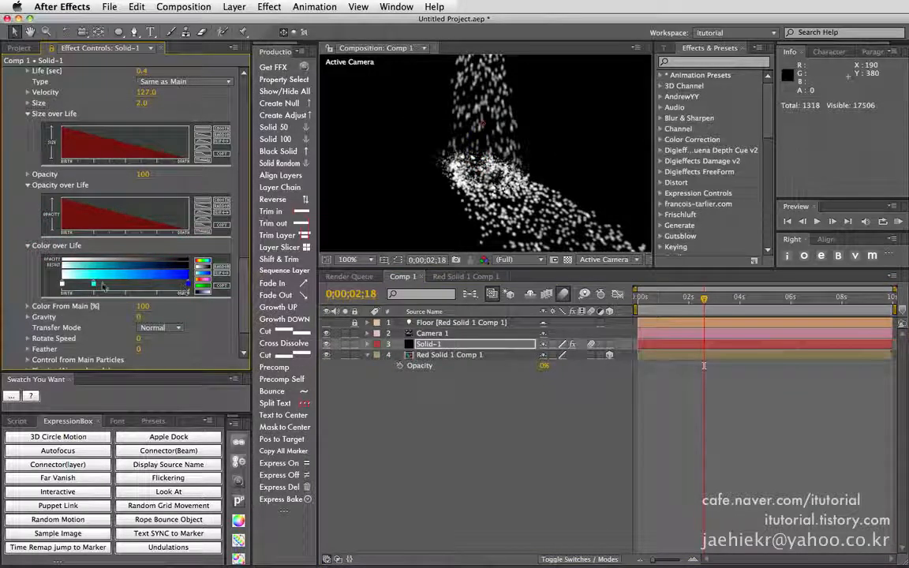
drag(93, 287, 187, 287)
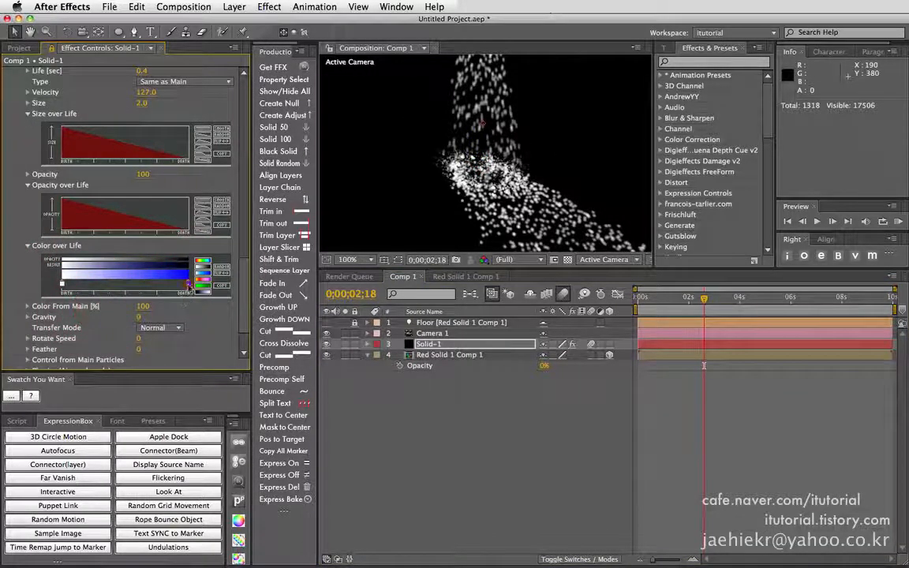
Step: Change the death-end colour of the Aux System's Color over Life gradient to the muted teal 458485
double_click(188, 285)
click(187, 179)
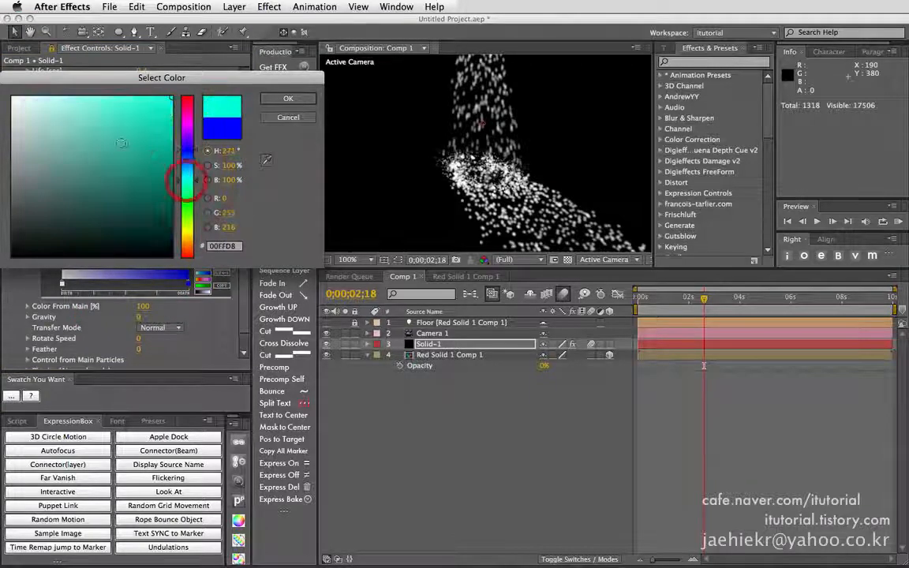
click(90, 156)
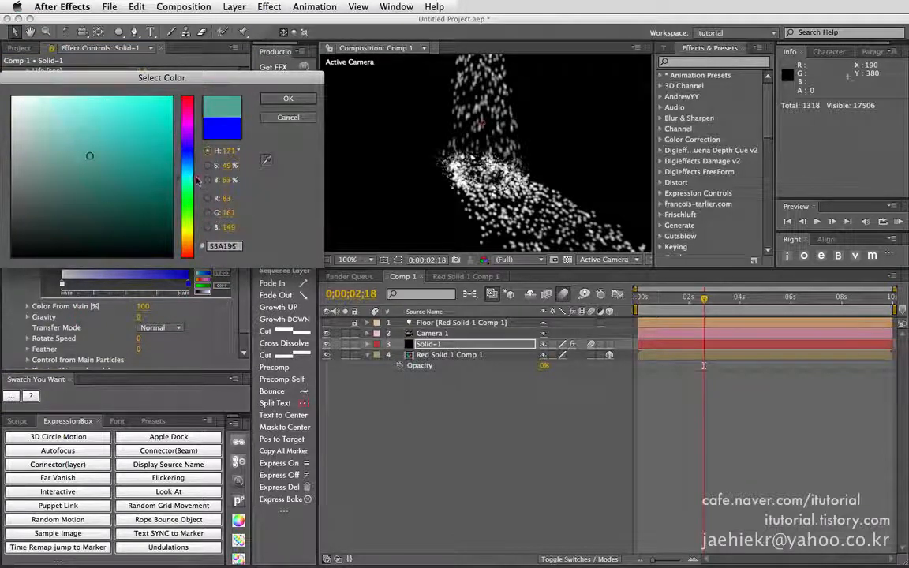
click(196, 174)
click(88, 172)
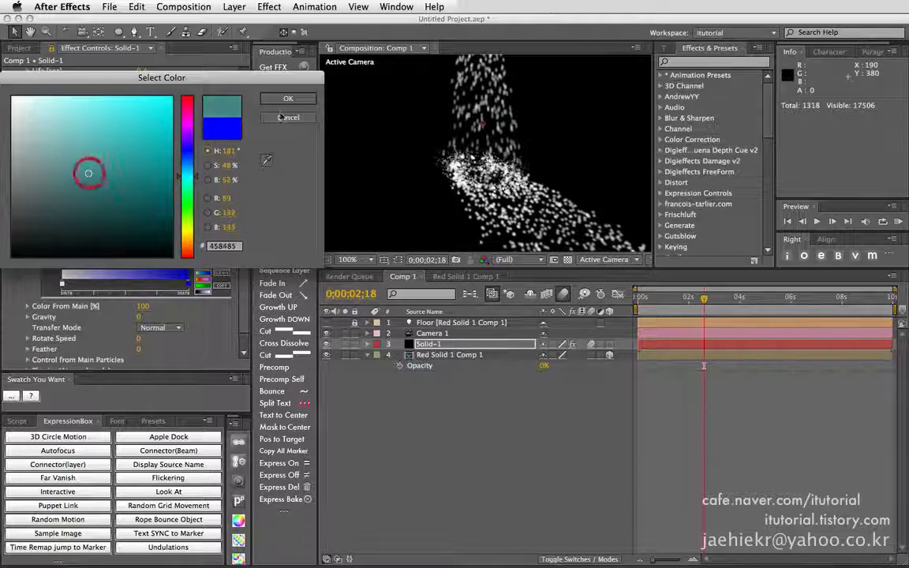
click(286, 98)
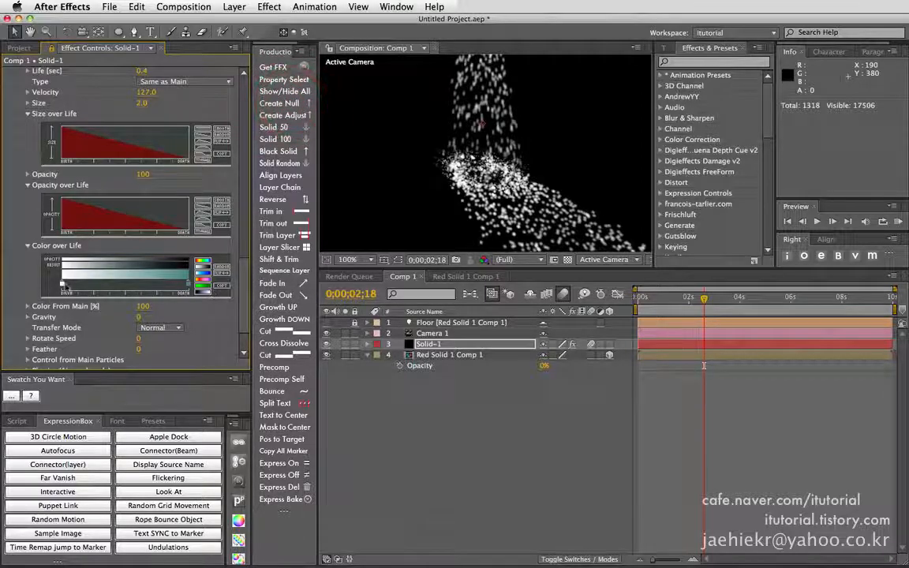
Step: Change the birth-end colour of the Aux System's Color over Life gradient to a light teal
double_click(63, 284)
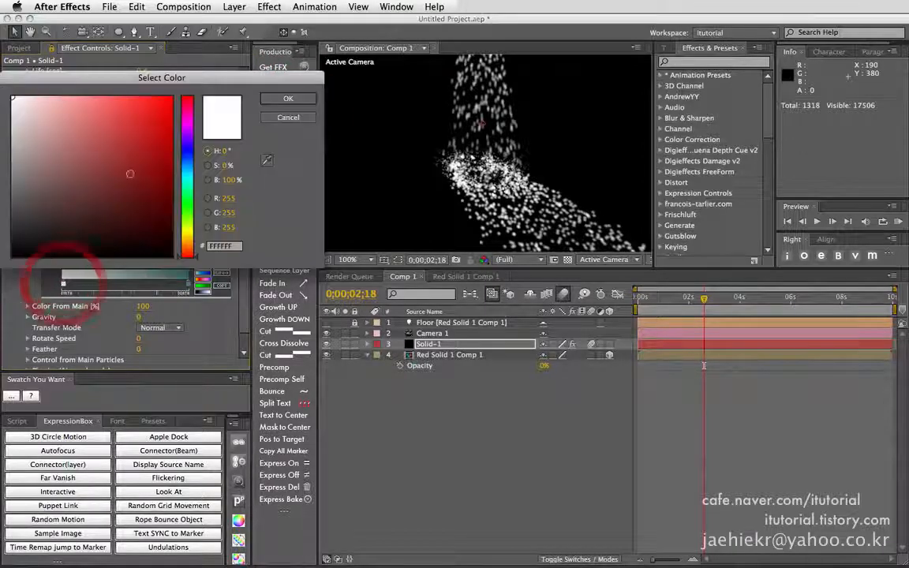
click(186, 179)
drag(63, 131, 57, 141)
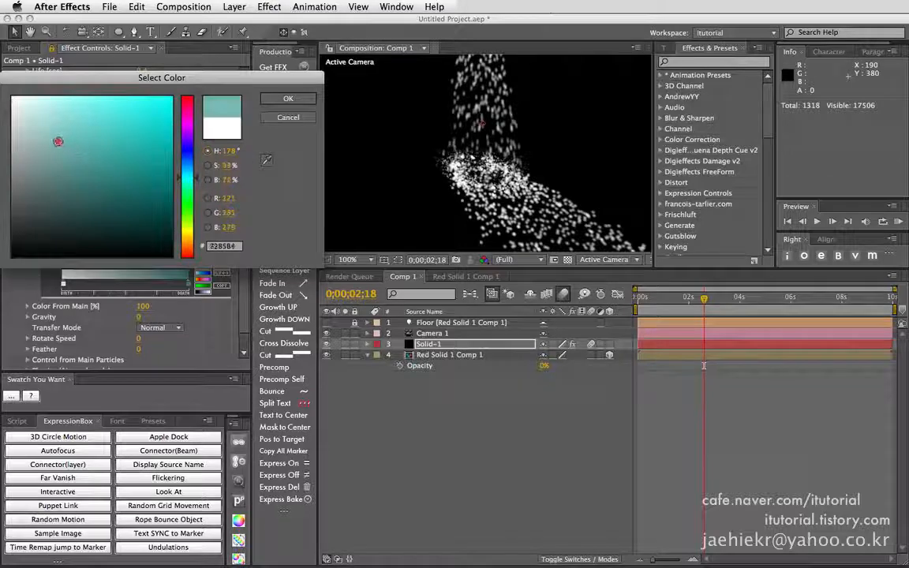
click(286, 98)
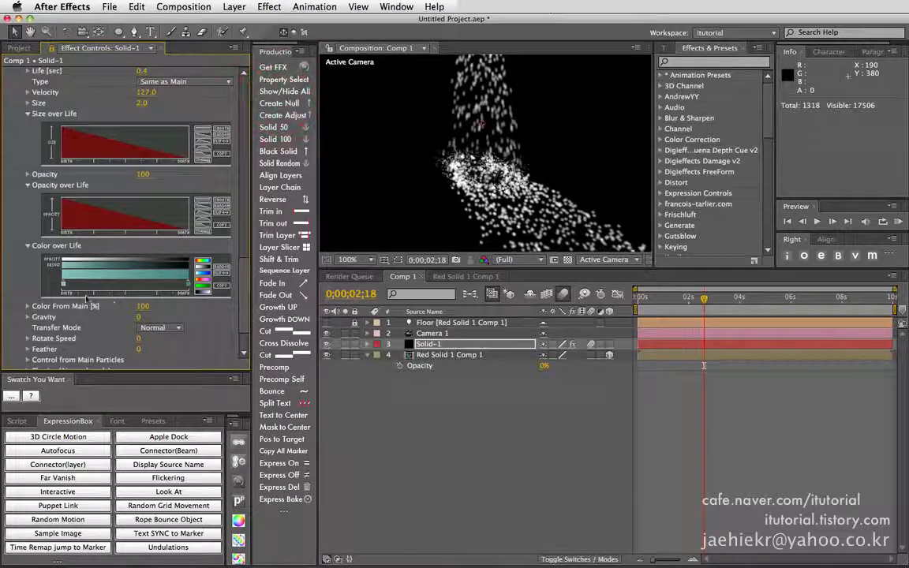
Step: Lower the Aux System's Color From Main percentage so its particles take on the Color over Life gradient
scroll(220, 261, down, 3)
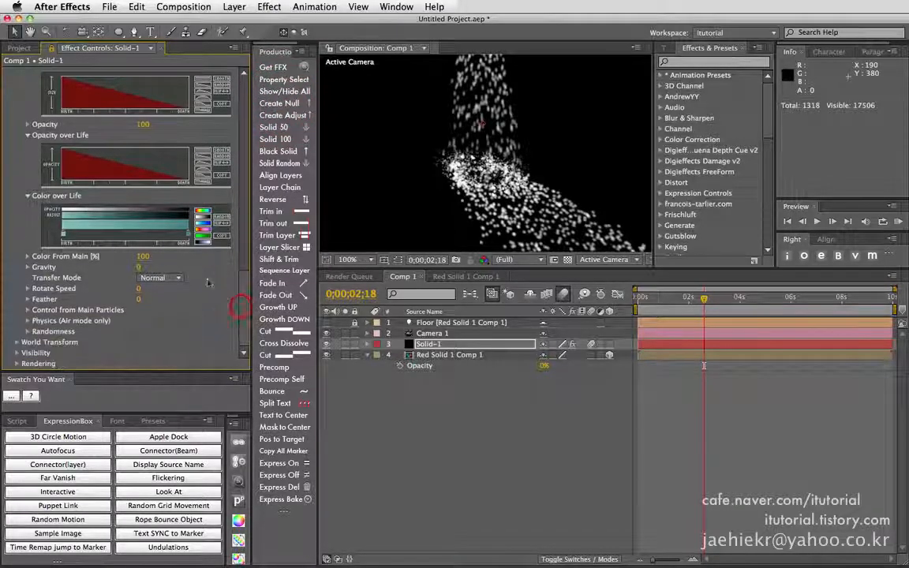
click(145, 259)
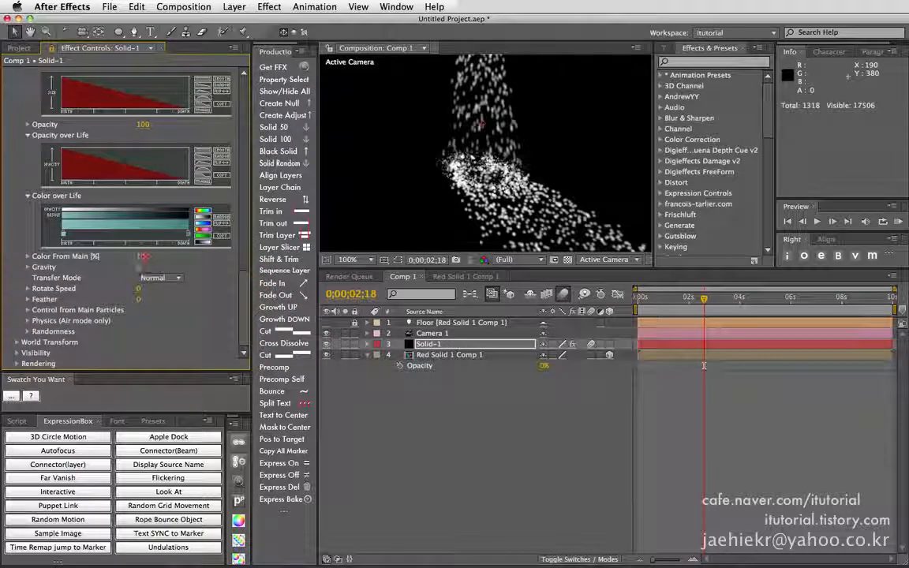
drag(141, 256, 92, 257)
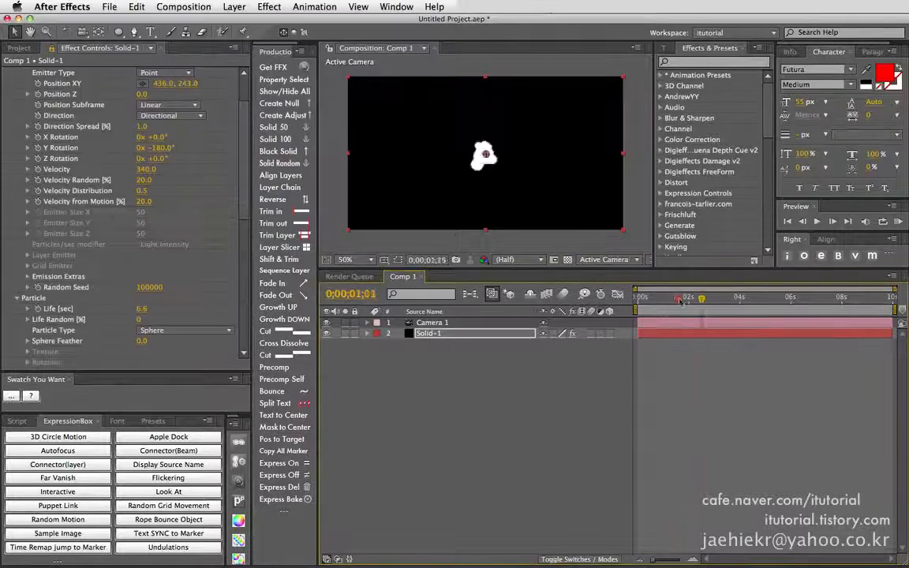
Step: Preview the sphere particles approaching the camera, and set Solid-1's Near Vanish visibility to 40 at 0;00;03;13
drag(709, 300, 732, 306)
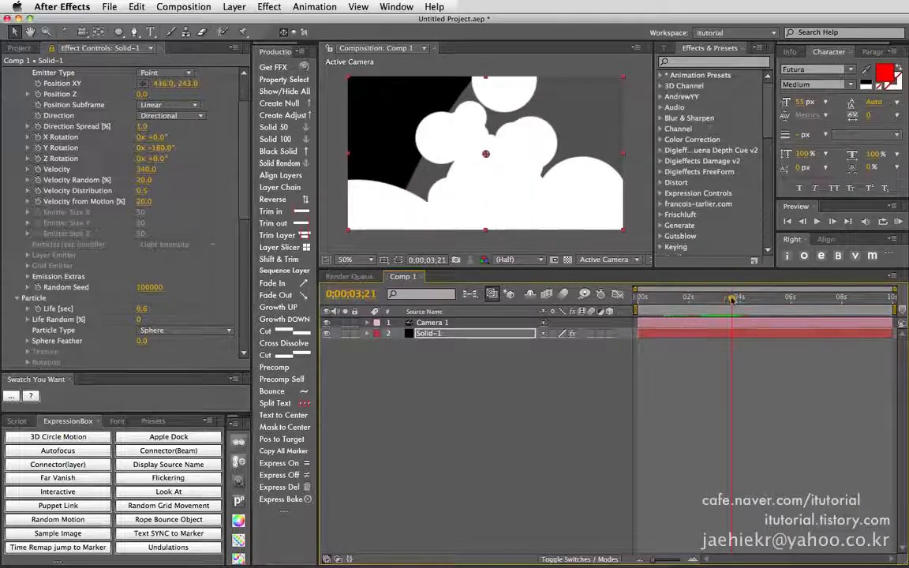
drag(732, 299, 707, 299)
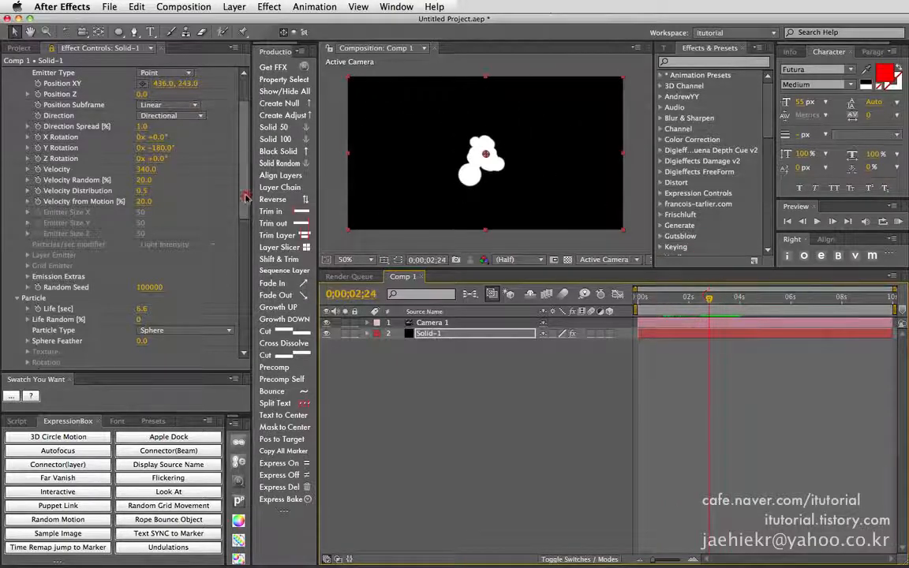
scroll(118, 236, down, 10)
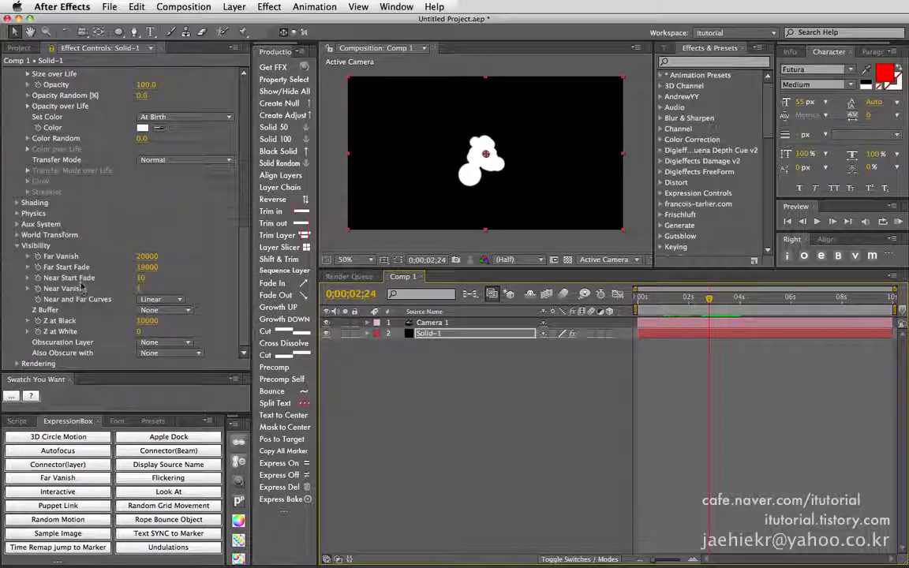
drag(715, 300, 725, 299)
key(Page_Up)
key(Page_Up)
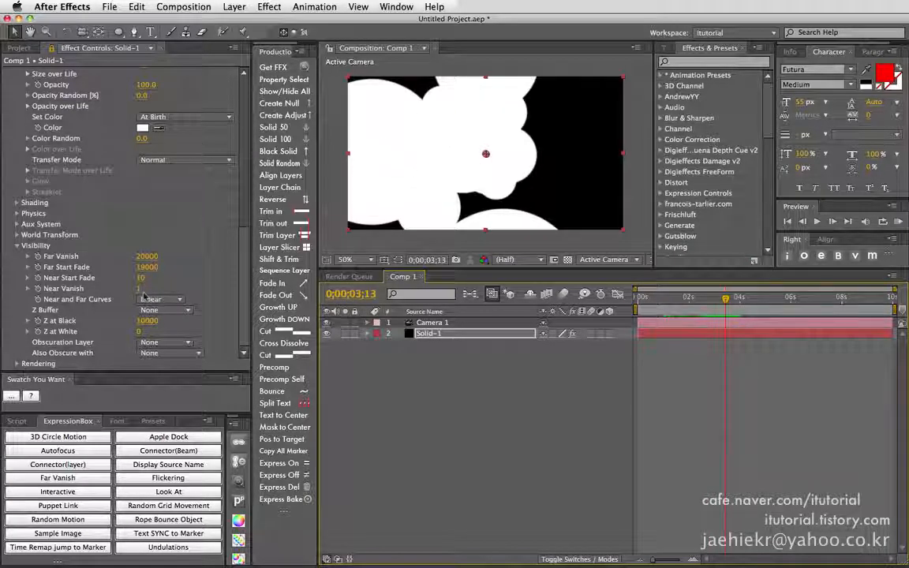
drag(139, 289, 141, 288)
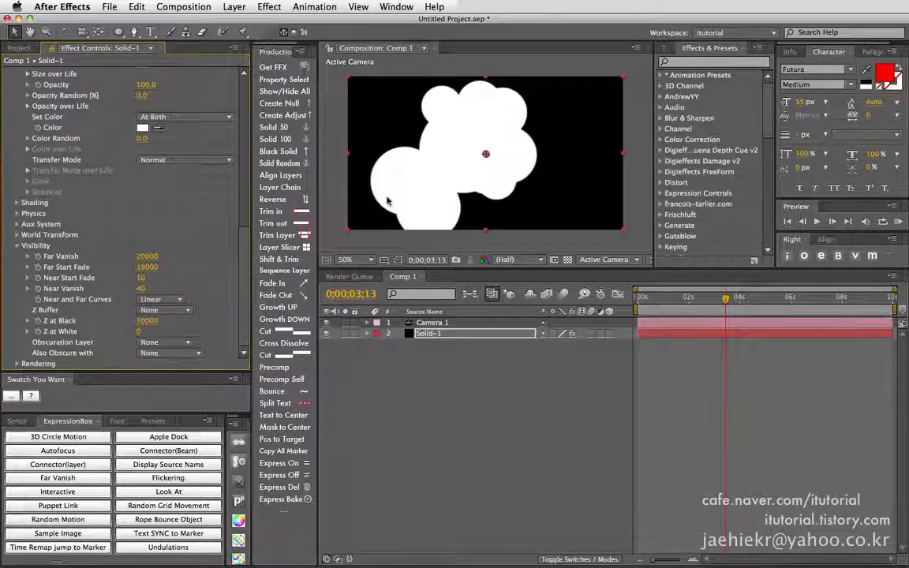
Step: Set Solid-1's Near Start Fade visibility to 100 and check the particles' fading along the timeline
click(141, 279)
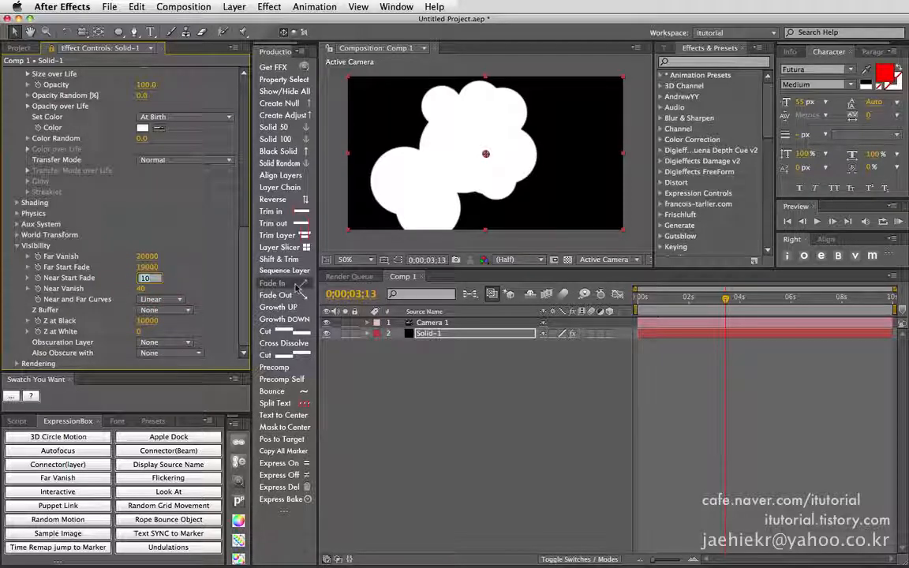
text(100)
key(Return)
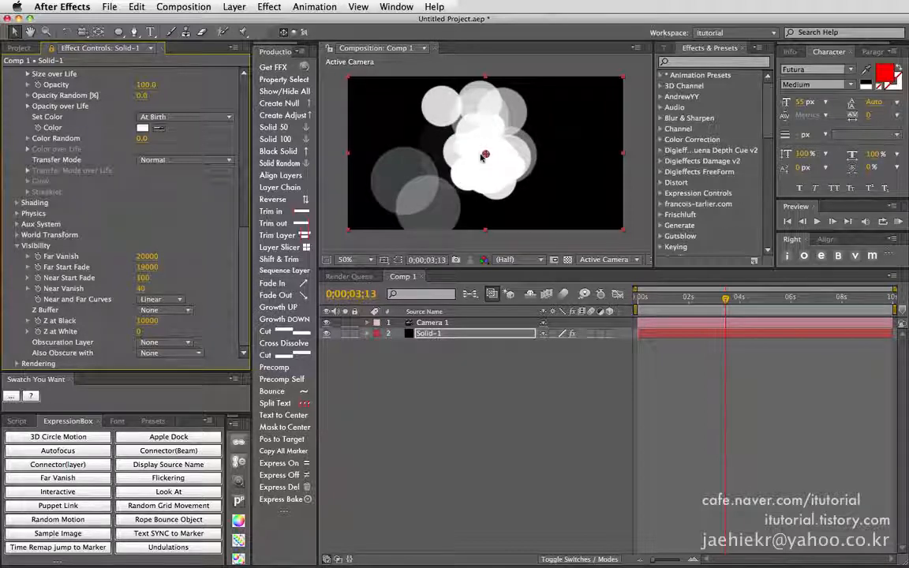
drag(725, 302, 742, 302)
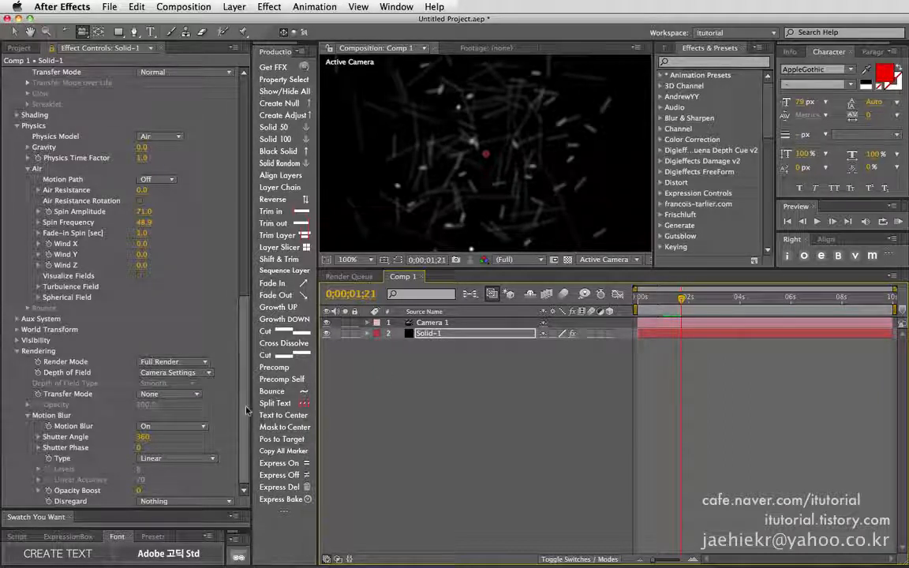
Step: Set the Motion Blur Type of Solid-1's particle rendering to Subframe Sample and check the blur around 0;00;01;21
click(189, 462)
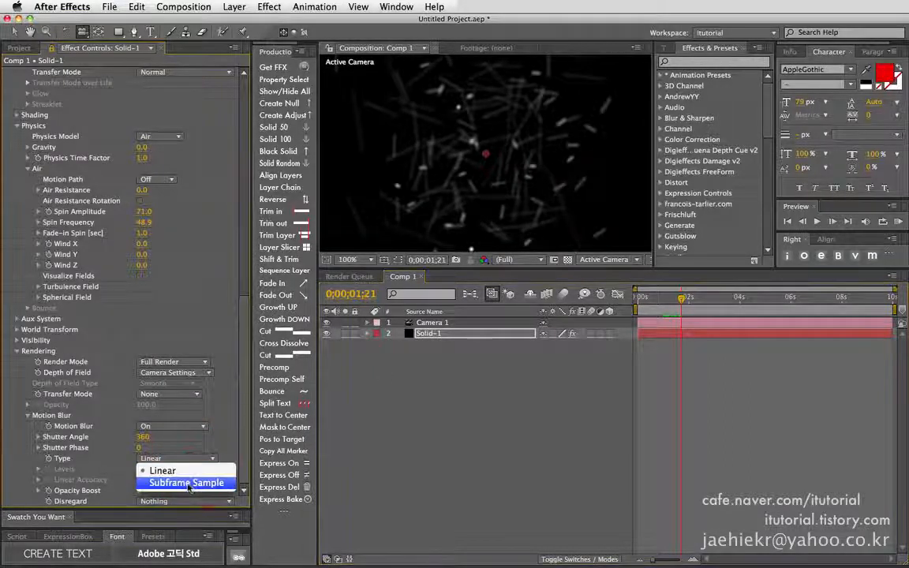
click(184, 483)
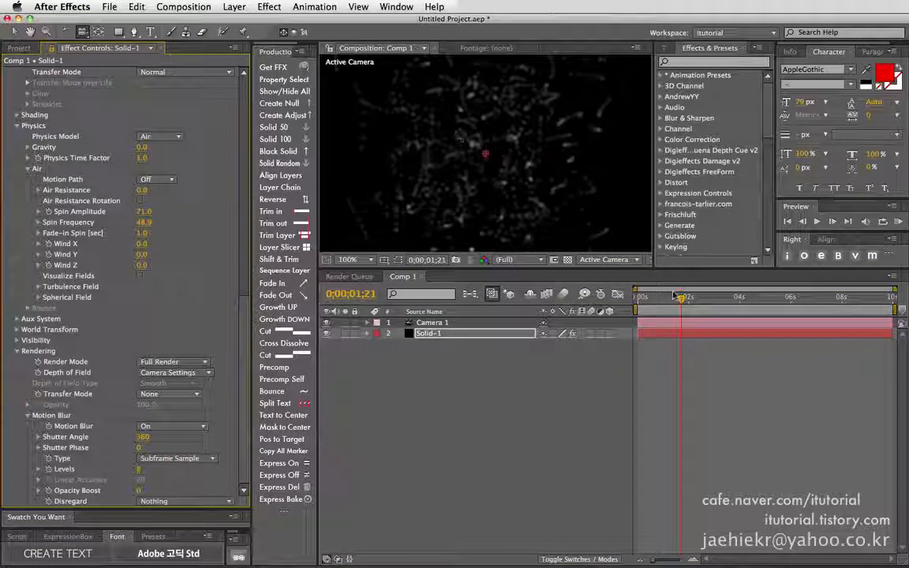
mouse_move(674, 295)
mouse_down()
mouse_move(667, 296)
mouse_move(676, 296)
mouse_up()
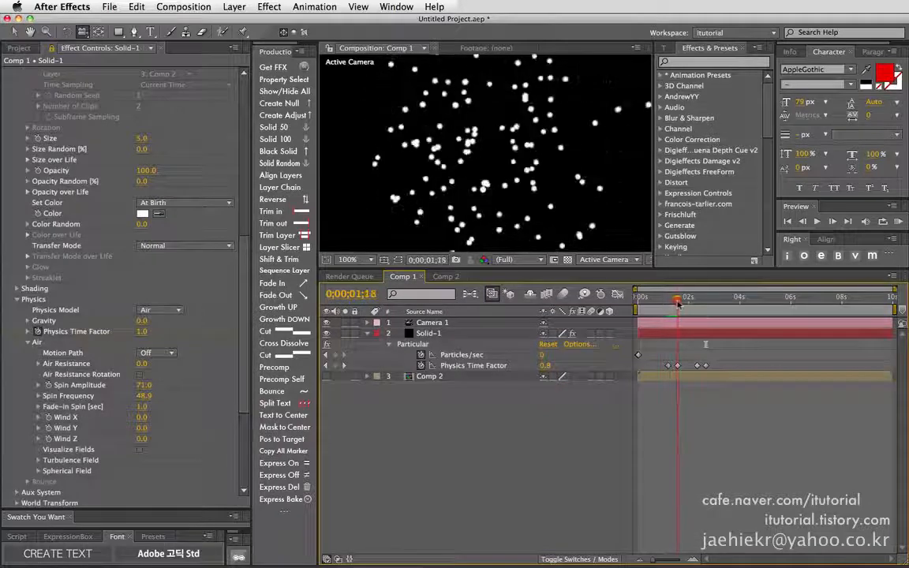
Step: Examine the particles across Solid-1's Physics Time Factor keyframes up to 0;00;01;23 and review the Motion Blur rendering settings
mouse_move(677, 303)
mouse_down()
mouse_move(712, 308)
mouse_move(683, 305)
mouse_up()
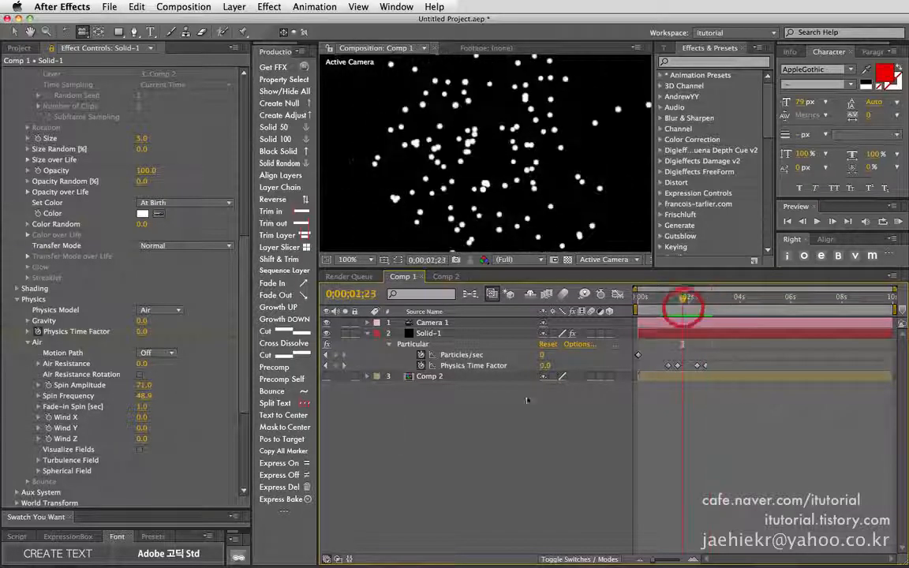
drag(245, 398, 245, 432)
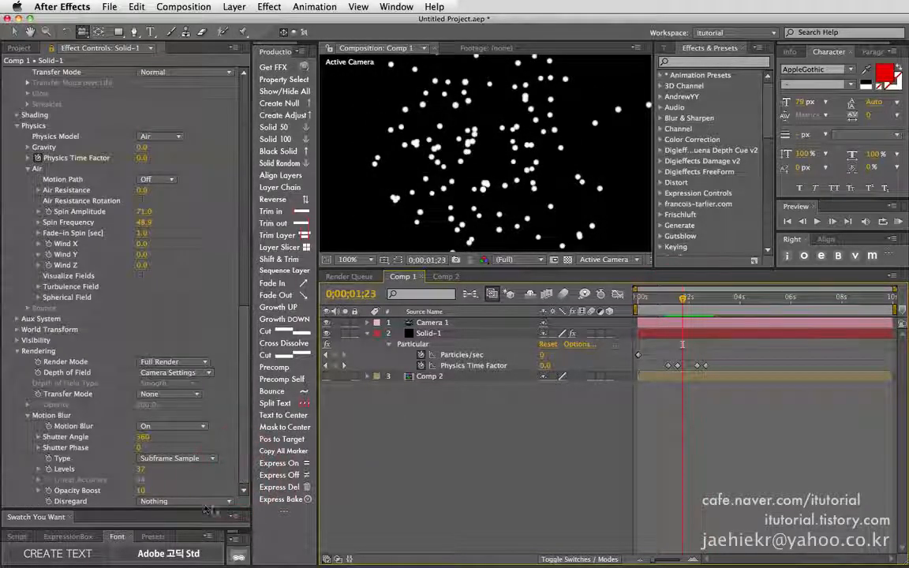